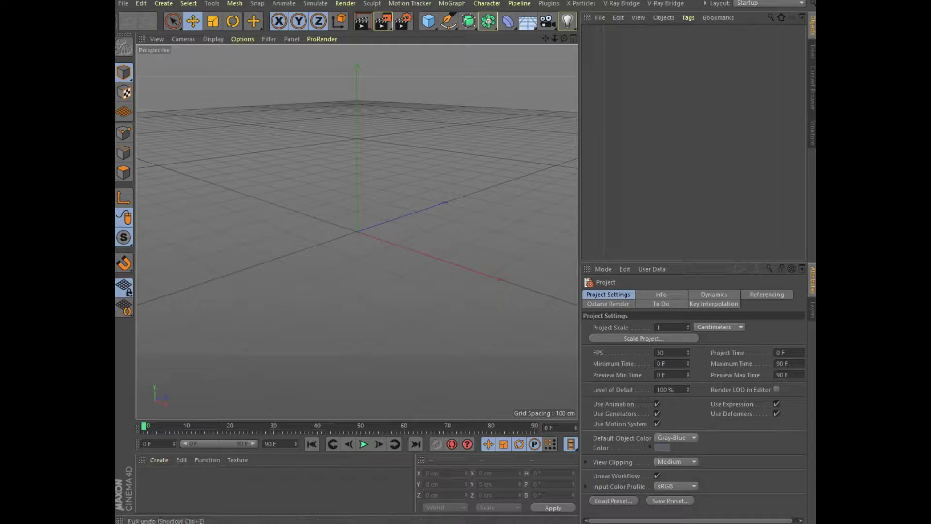
Merge the Illustrator file 29 into the scene with the default import settings.
click(123, 4)
click(141, 41)
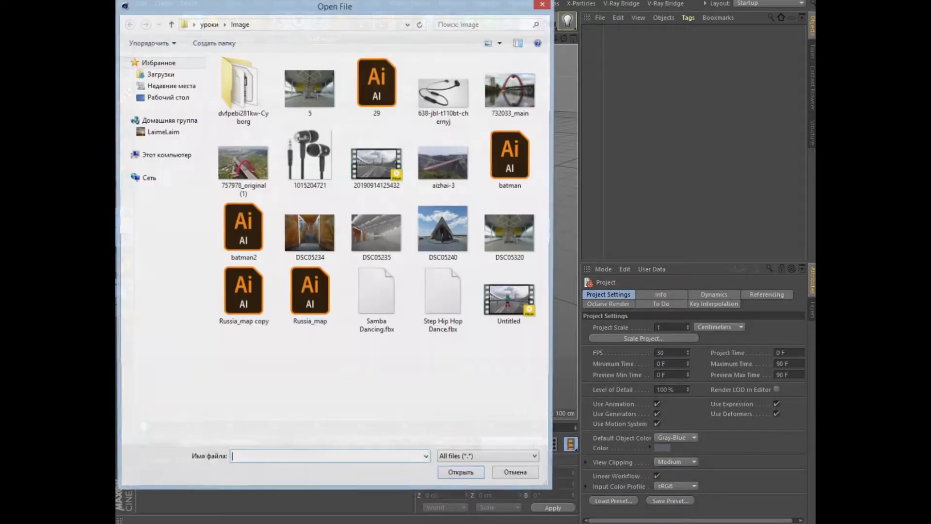
click(376, 87)
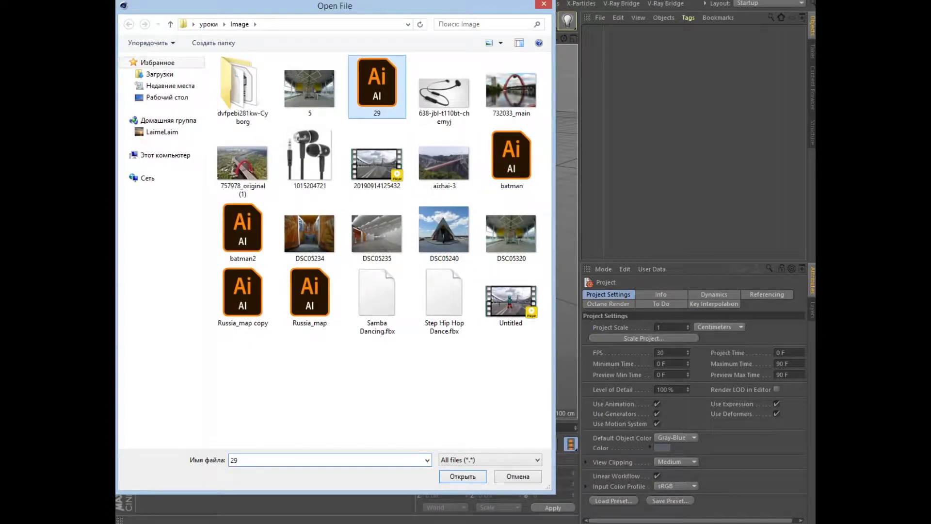
click(462, 475)
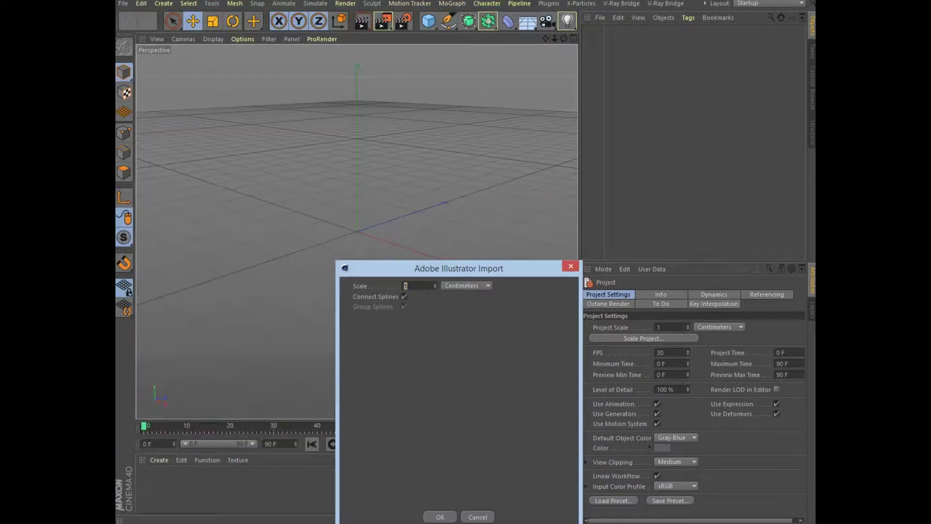
click(439, 517)
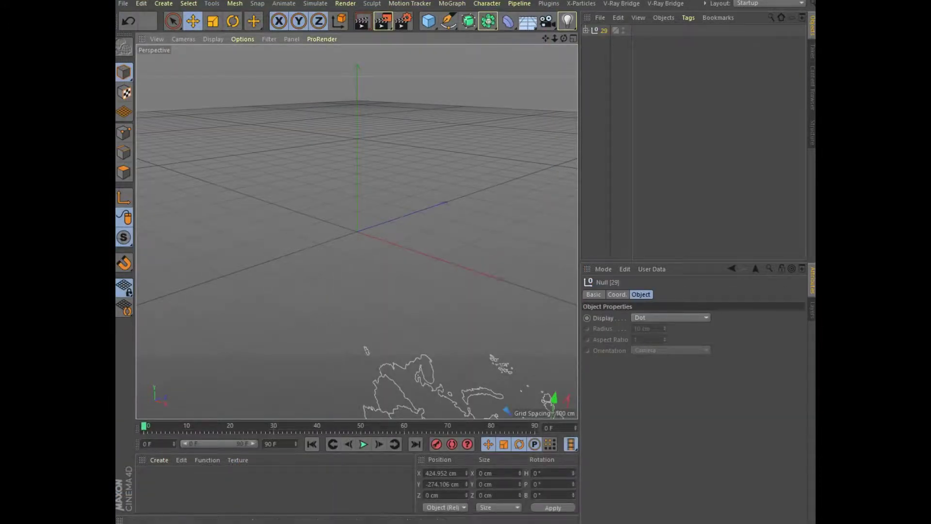
Frame the imported map and raise the 29 null up to about Y -3.215 cm.
key(h)
key(ctrl+shift+z)
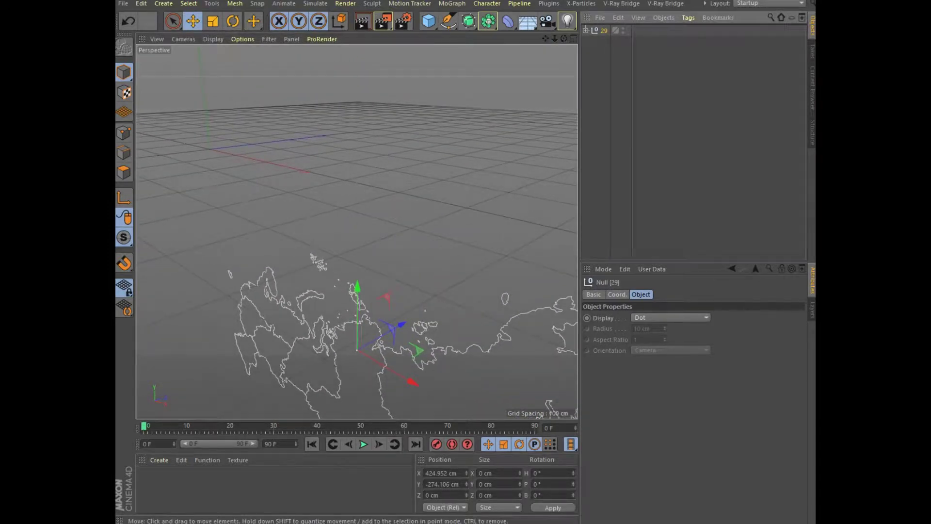
drag(356, 289, 357, 104)
scroll(356, 218, down, 2)
scroll(357, 218, down, 2)
scroll(357, 218, down, 1)
Orbit to face the map frontally and check the 29 null's child paths.
mouse_move(357, 242)
alt+mouse_down()
mouse_move(340, 227)
mouse_move(335, 199)
alt+mouse_up()
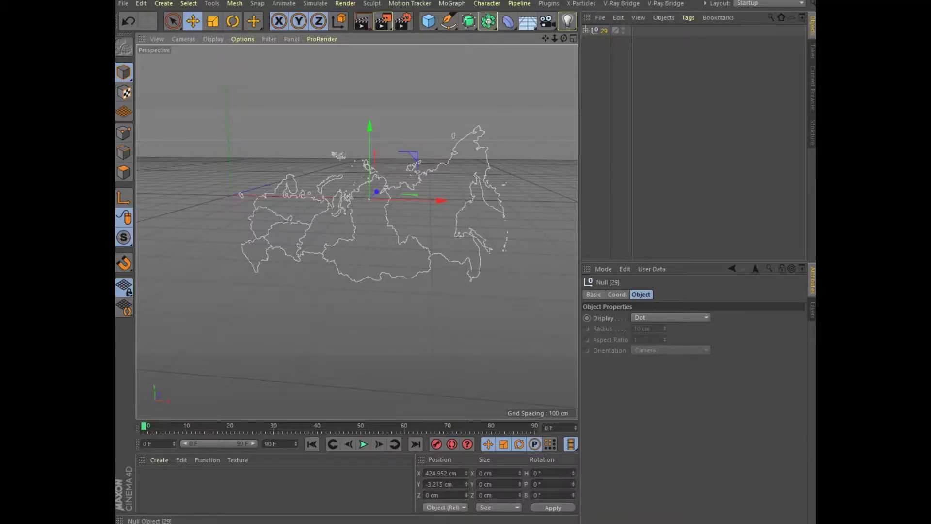
click(586, 30)
click(586, 30)
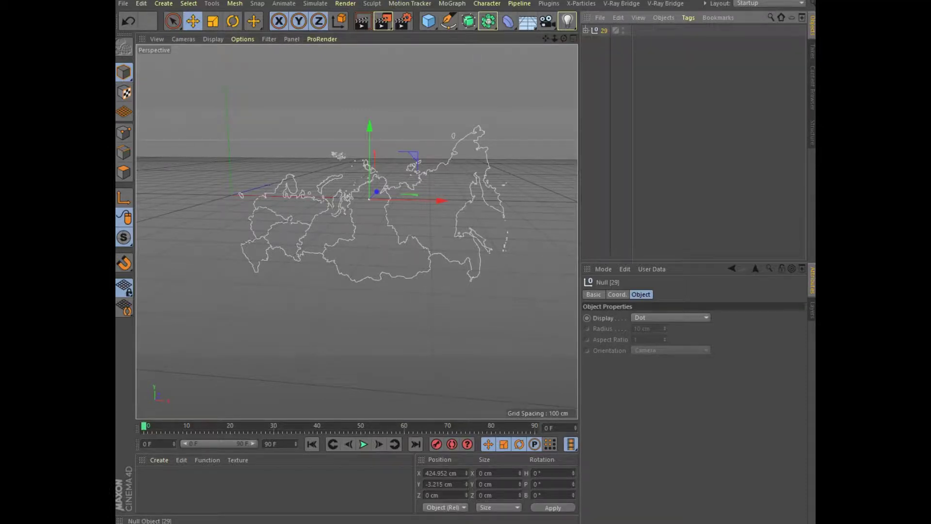
click(468, 20)
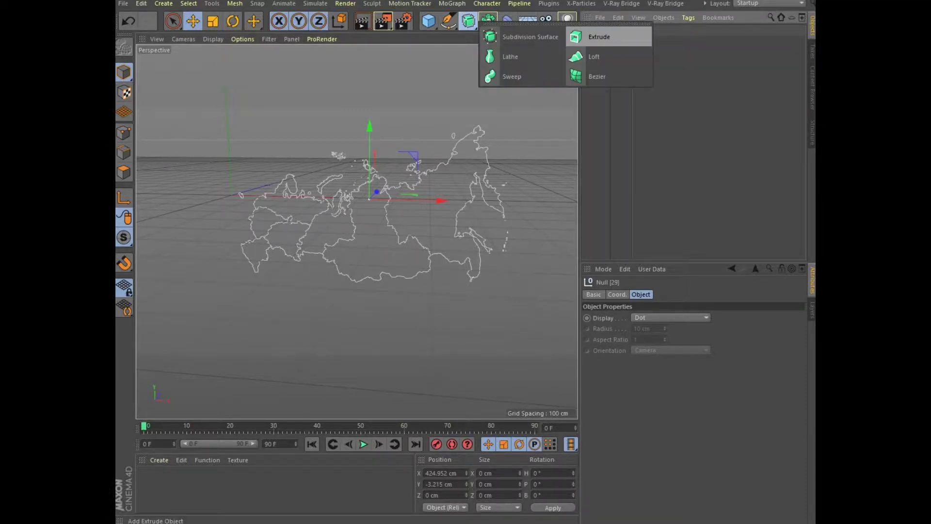
Put the 29 null under a new Extrude, enable Hierarchical and set Z Movement to 5 cm.
click(603, 36)
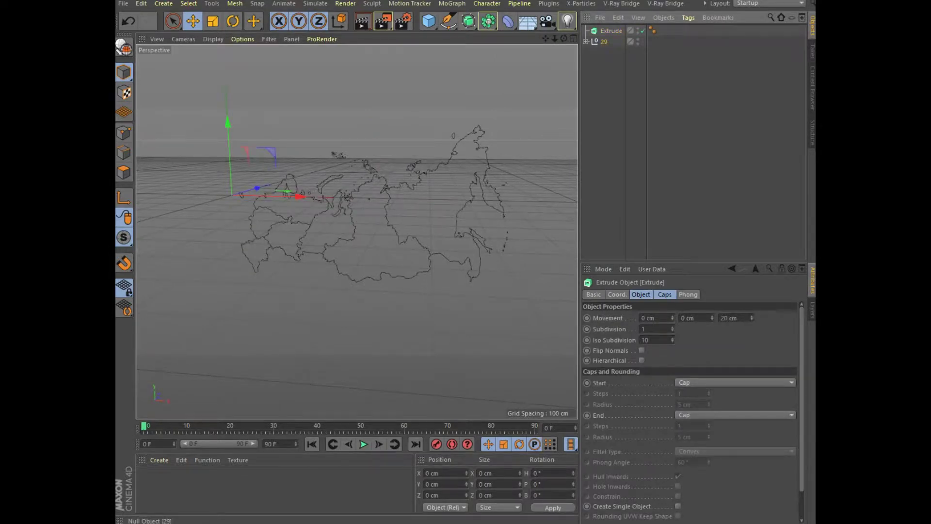
drag(603, 41, 609, 31)
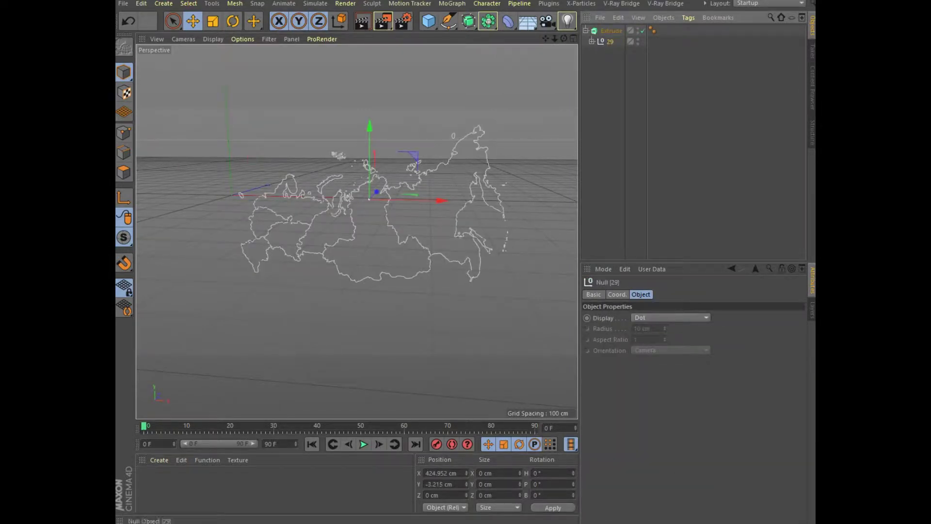
click(610, 31)
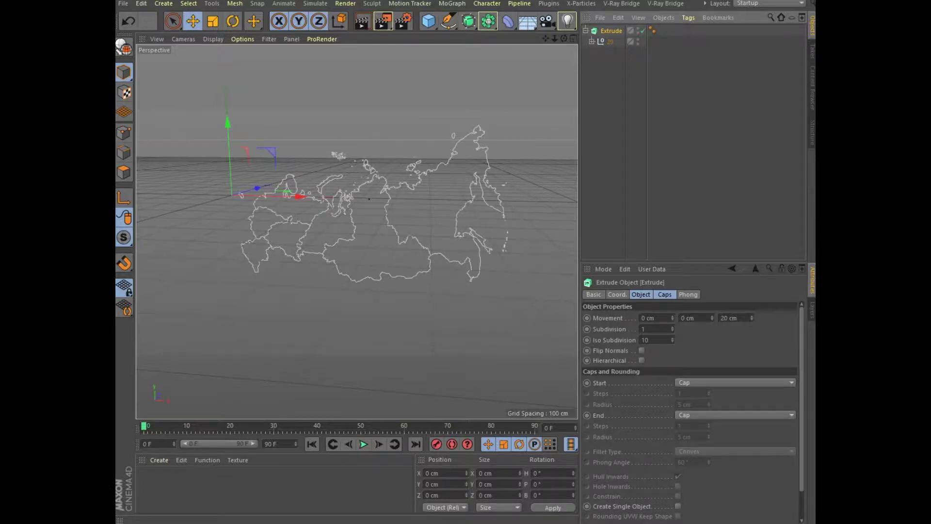
click(640, 294)
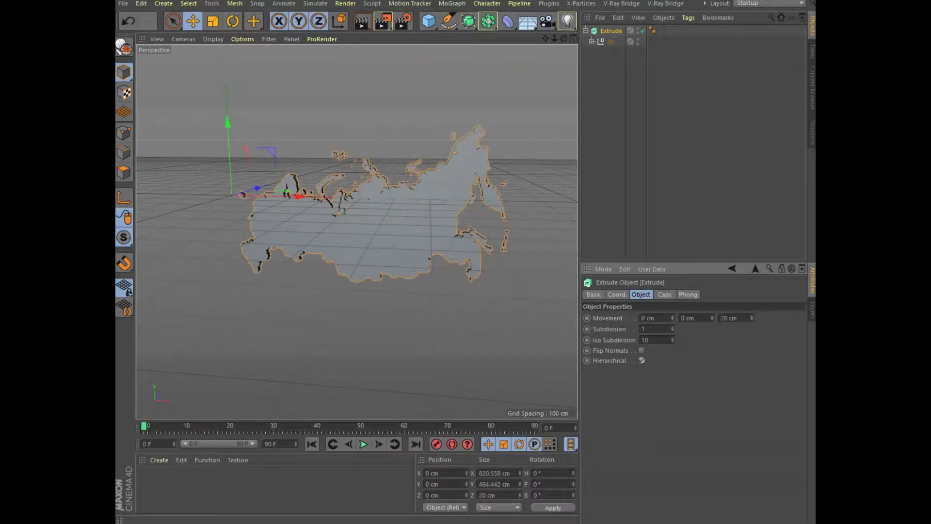
mouse_move(564, 39)
mouse_down()
mouse_move(612, 53)
mouse_move(582, 42)
mouse_up()
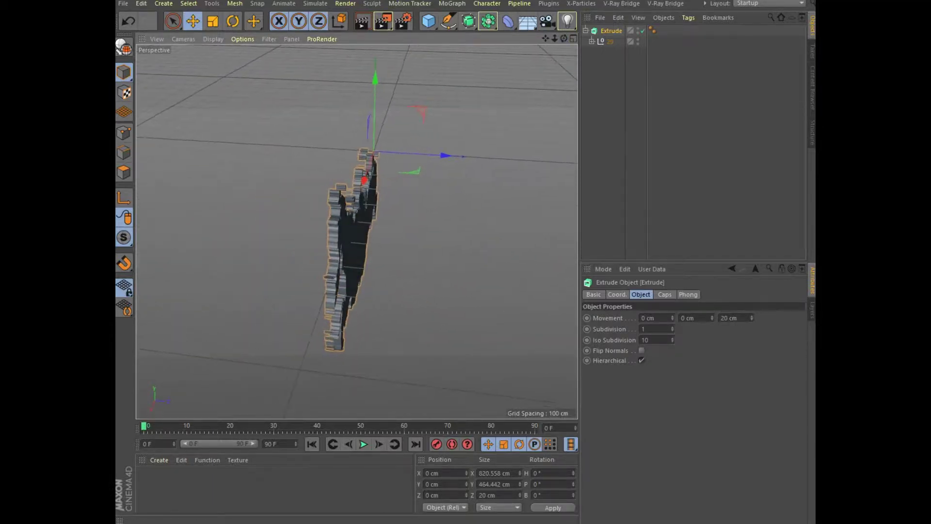
double_click(724, 317)
text(5)
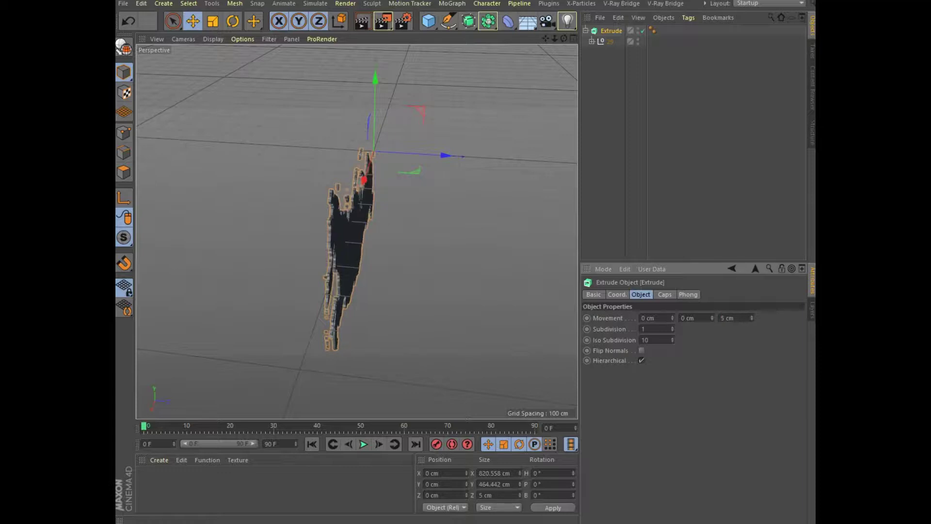
drag(563, 38, 558, 19)
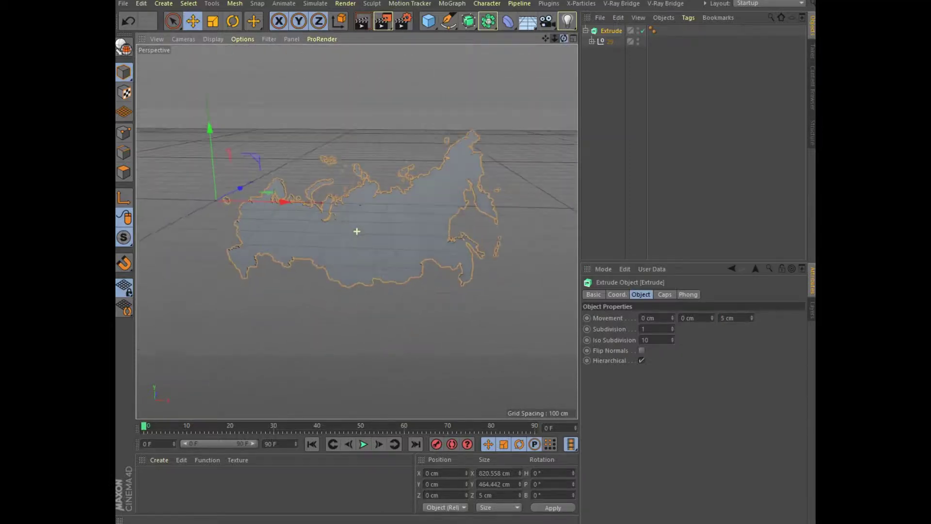
drag(357, 232, 362, 21)
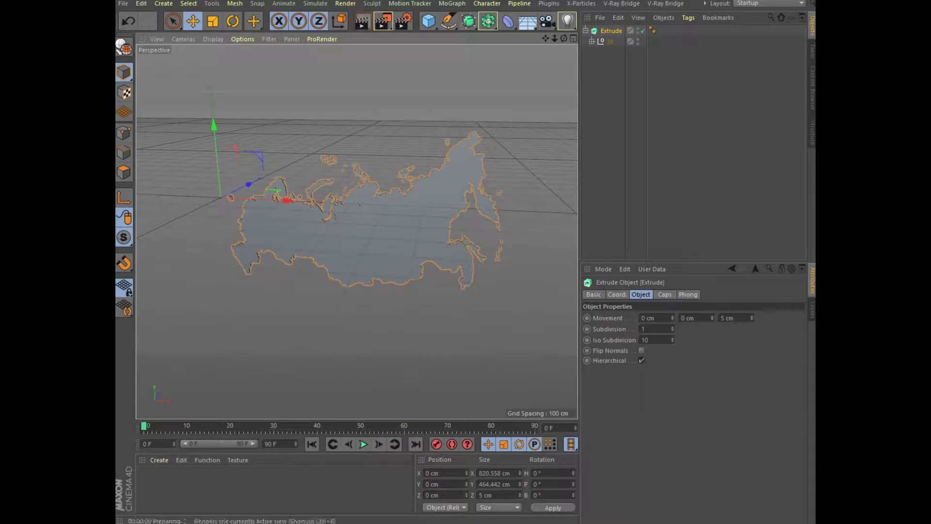
Mesh the Extrude caps as Quadrangles on a Regular Grid with 2 cm width.
click(361, 21)
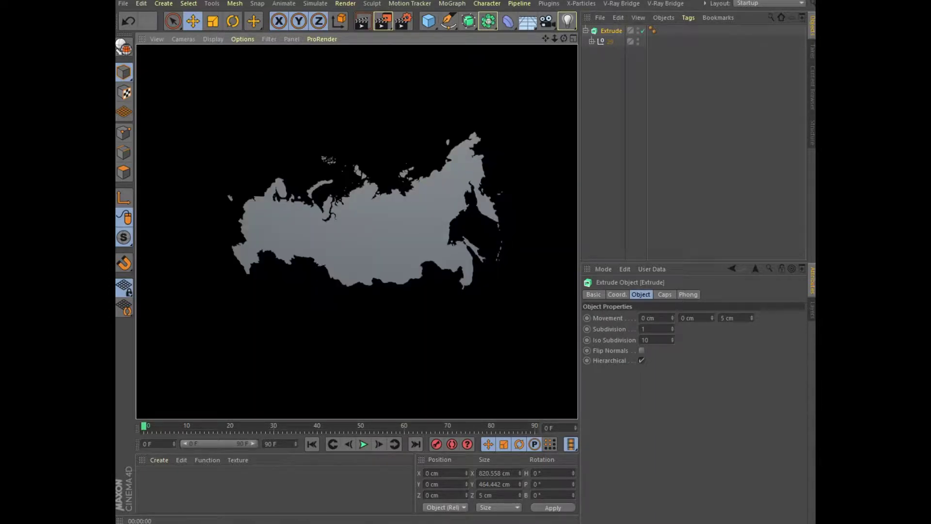
click(664, 294)
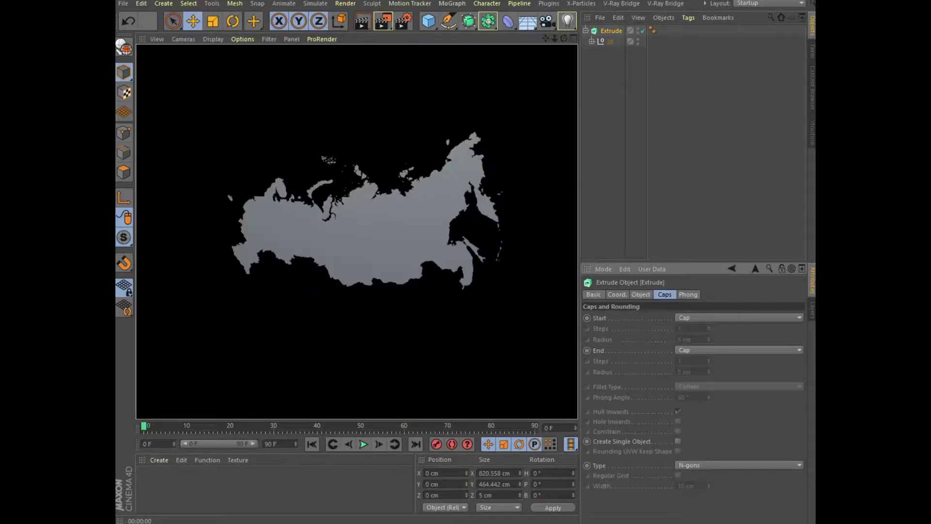
click(737, 465)
click(698, 479)
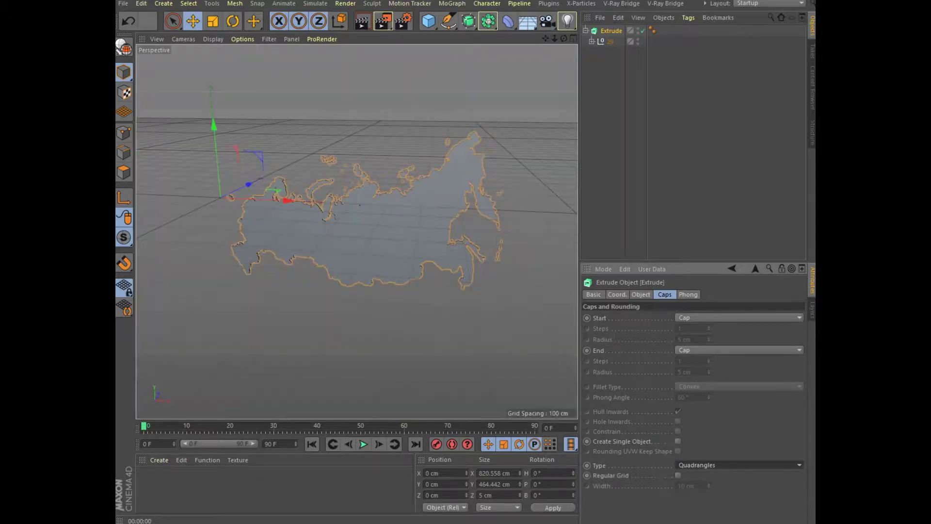
click(677, 476)
double_click(686, 486)
text(2)
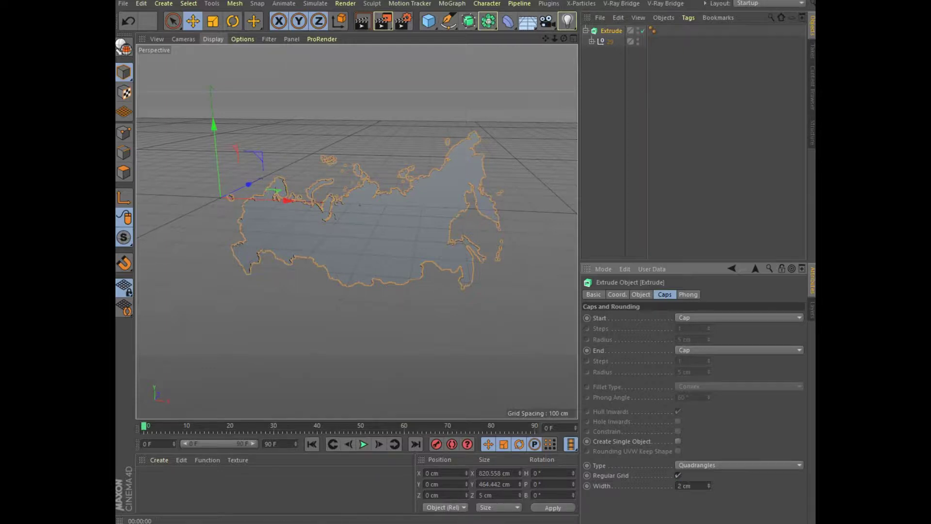
Switch the viewport to Gouraud Lines, preview the gridded map, and add a Null.
click(213, 39)
click(242, 66)
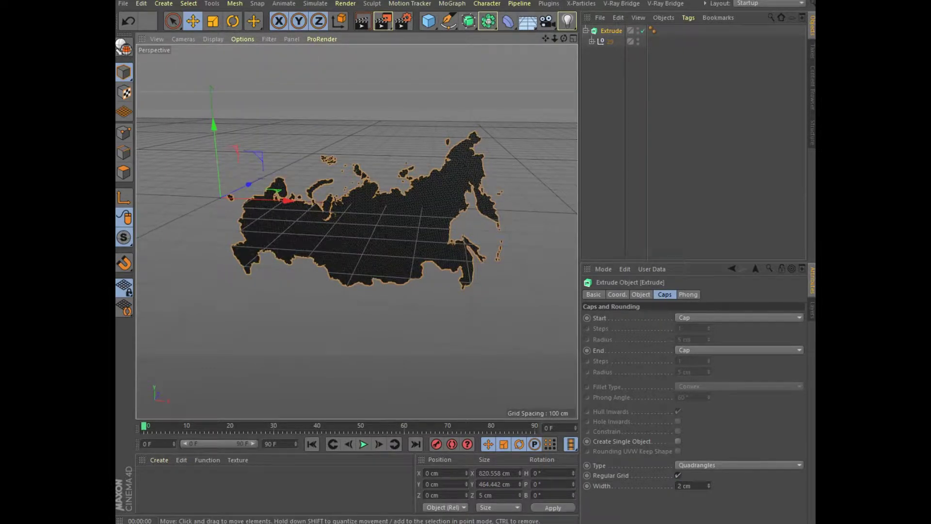
click(362, 20)
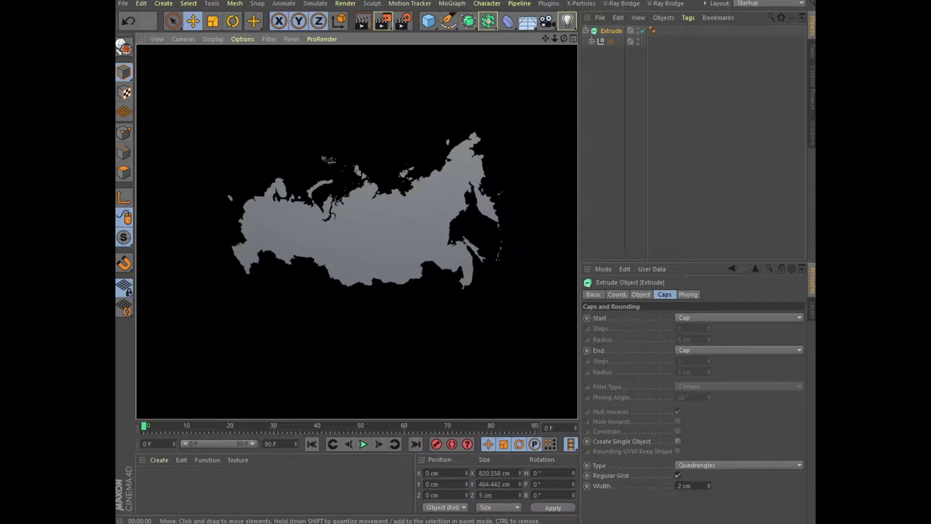
mouse_move(339, 218)
alt+mouse_down()
mouse_move(357, 231)
mouse_move(339, 228)
alt+mouse_up()
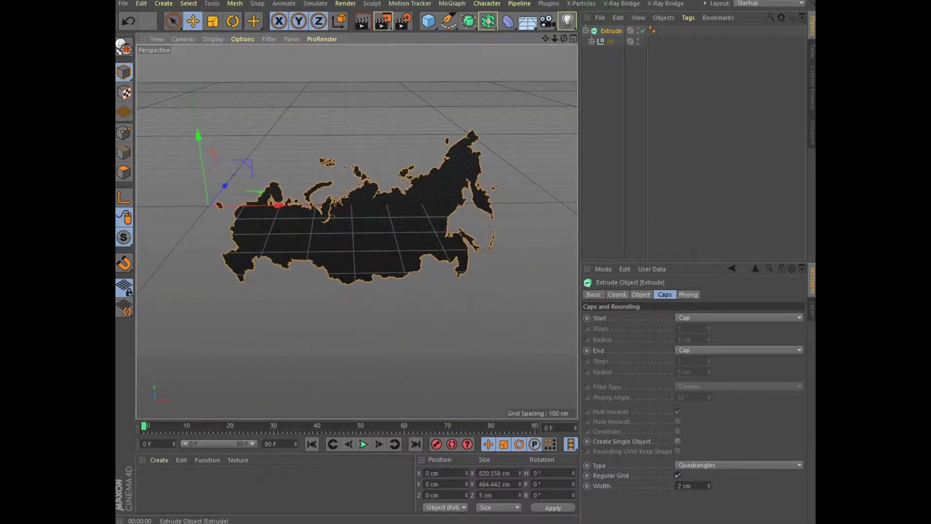
click(585, 30)
drag(428, 21, 456, 33)
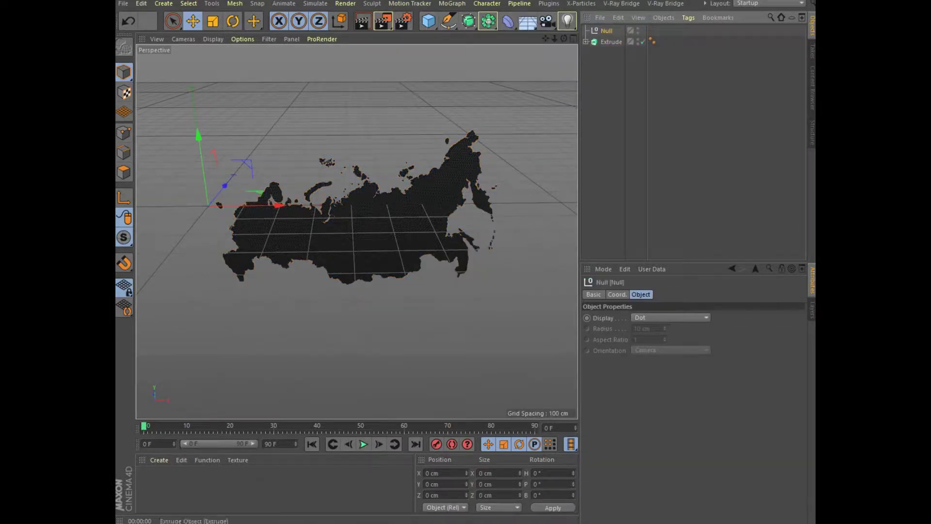
Add a Wrap deformer and nest it with the Extrude under the Null.
click(508, 21)
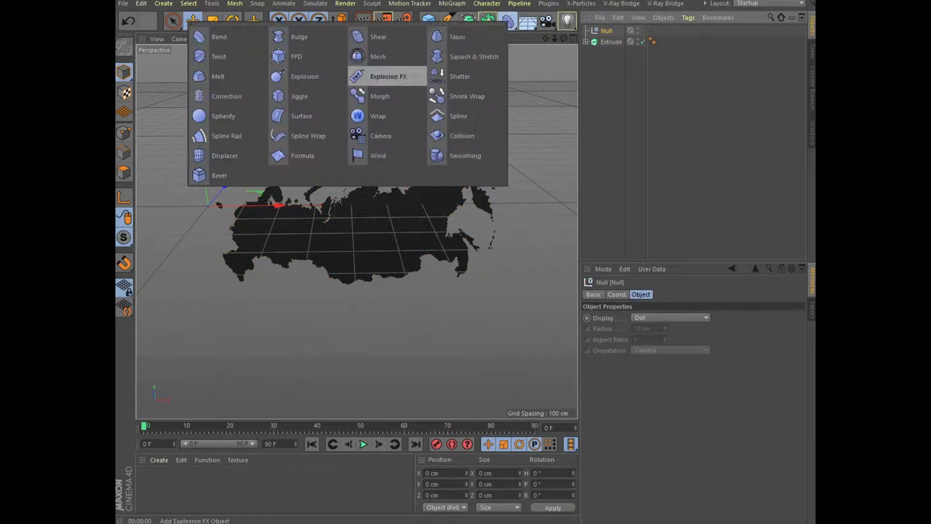
click(378, 116)
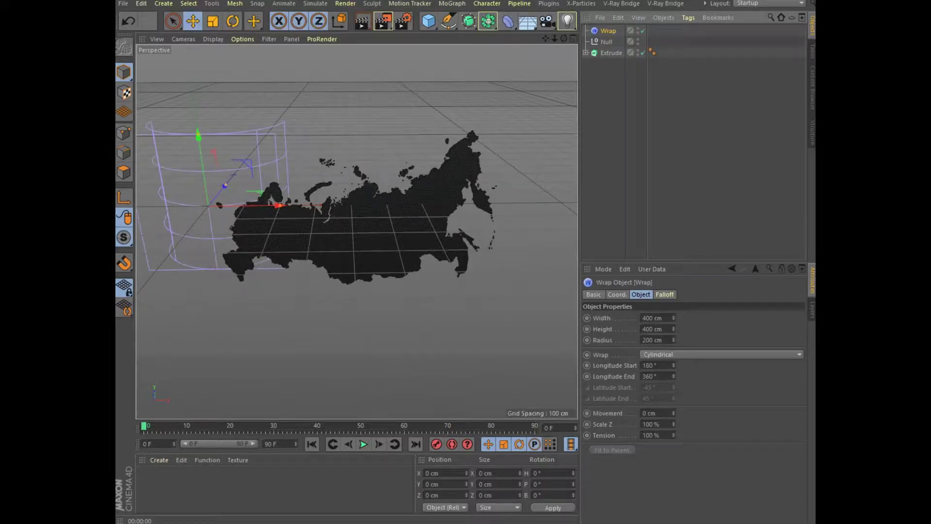
drag(608, 31, 606, 41)
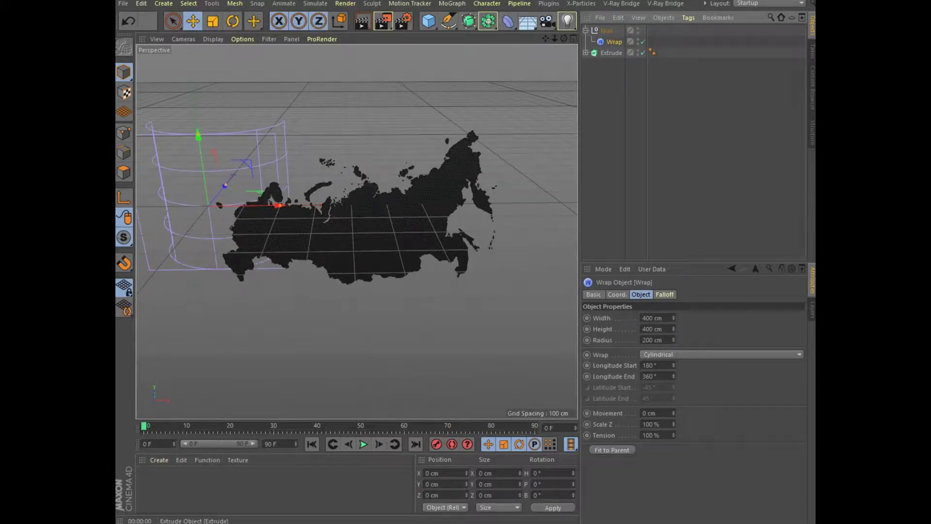
drag(611, 53, 606, 30)
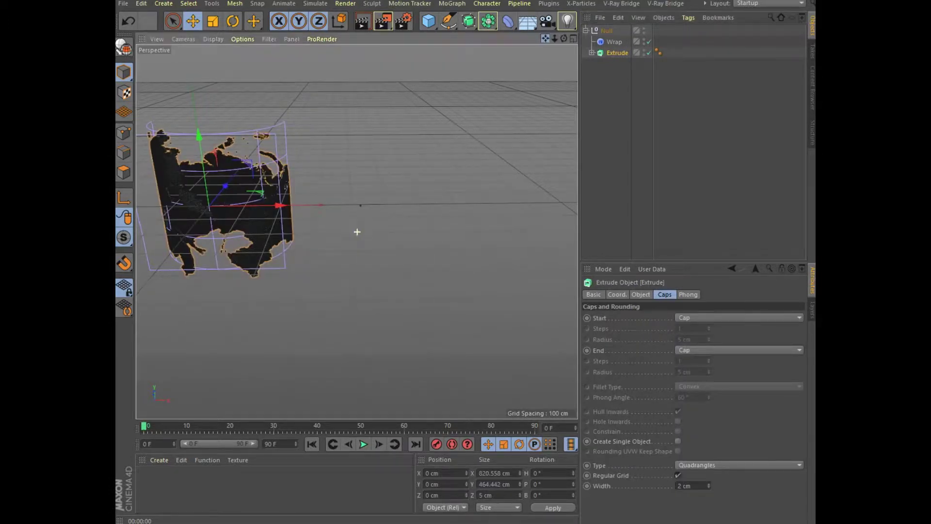
alt+middle_drag(221, 228, 356, 232)
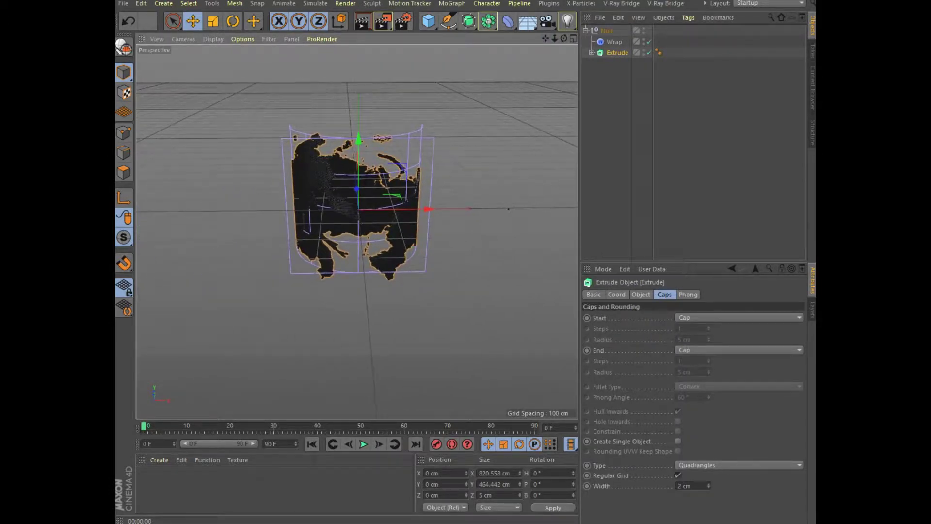
Set the Wrap deformer to Spherical and preview-render the wrapped globe.
click(614, 42)
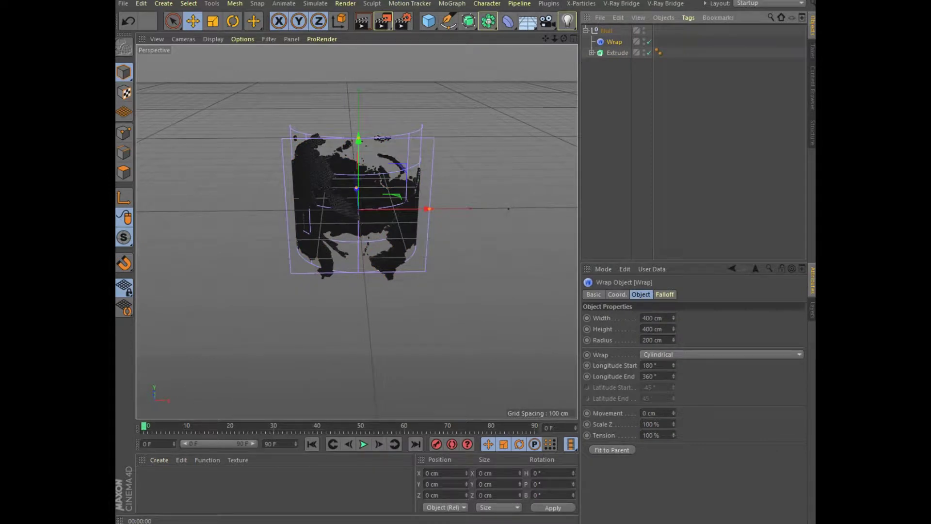
click(721, 354)
click(659, 376)
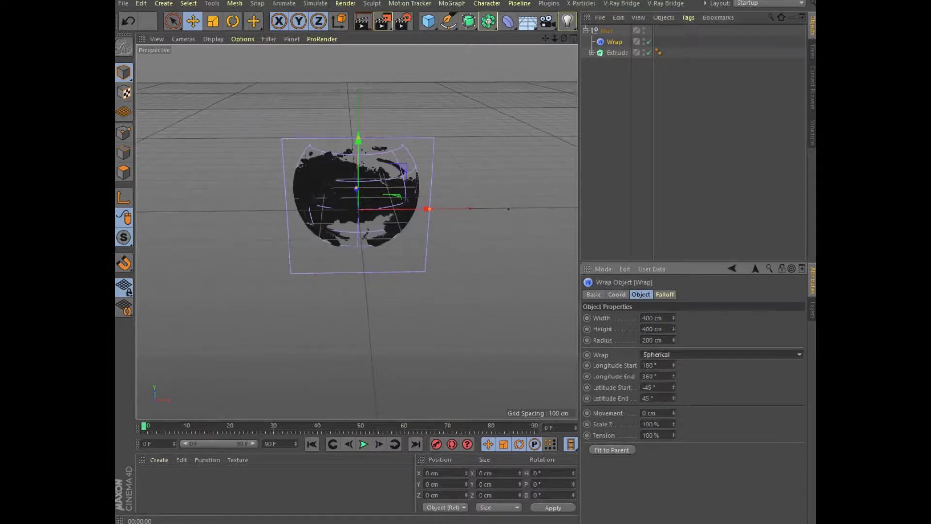
alt+drag(335, 218, 358, 229)
click(363, 21)
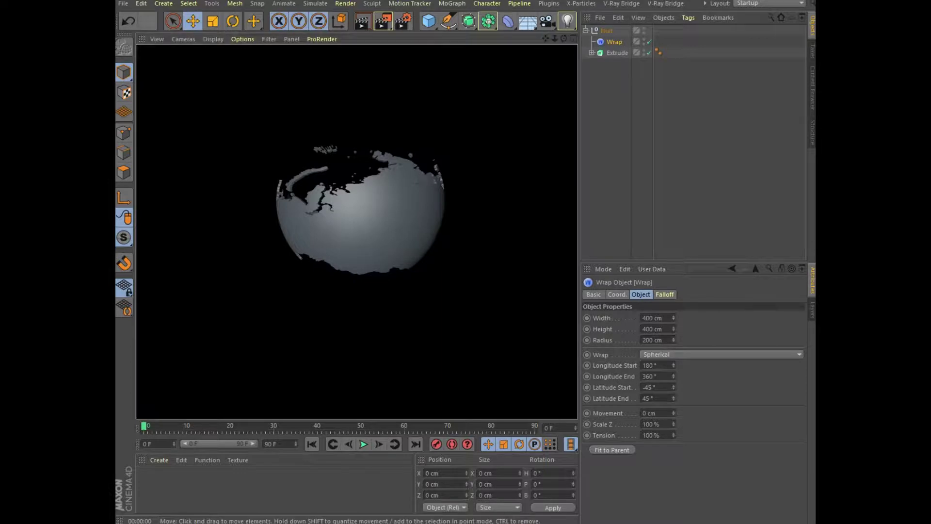
Add a Sphere primitive with 36 segments.
drag(428, 21, 649, 56)
click(650, 57)
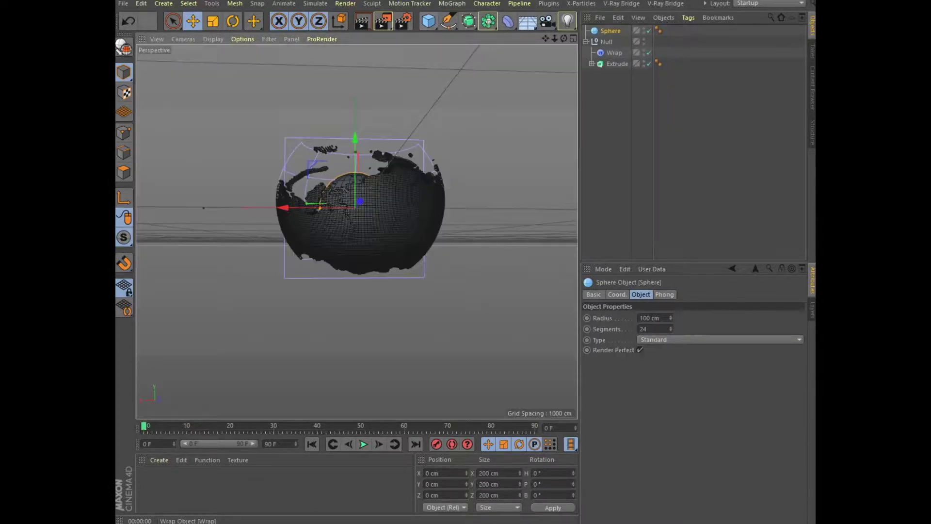
double_click(643, 329)
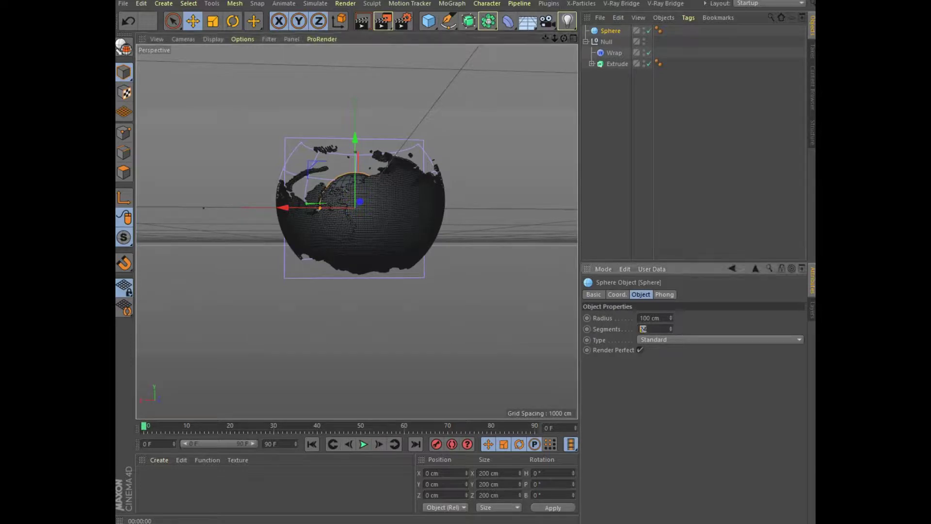
text(30)
key(Return)
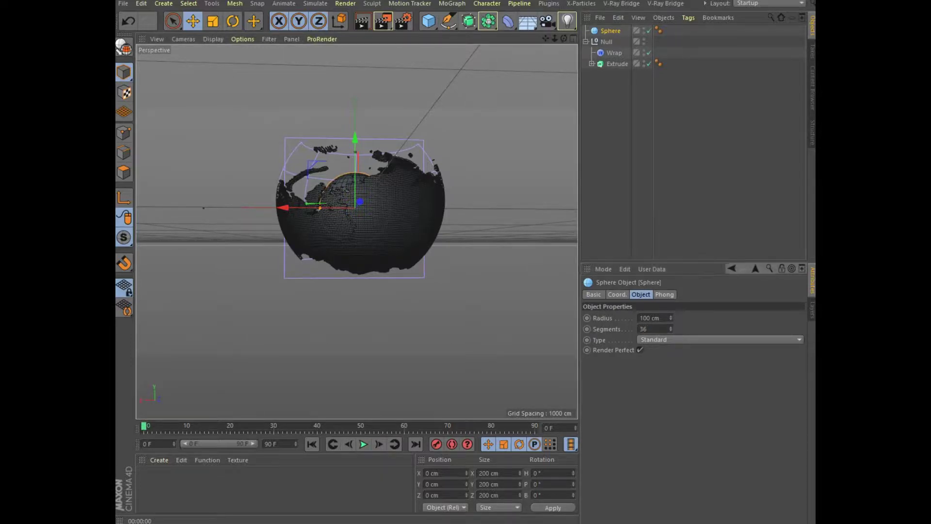
In Top view move the sphere to Z≈200 cm, set radius ~187 cm, and preview-render.
key(F5)
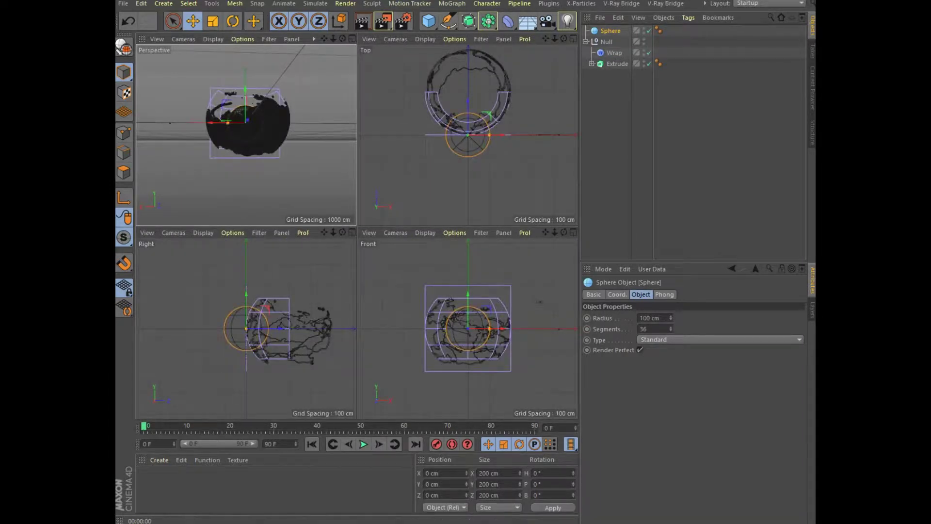
key(F2)
alt+middle_drag(356, 231, 370, 278)
drag(370, 209, 370, 122)
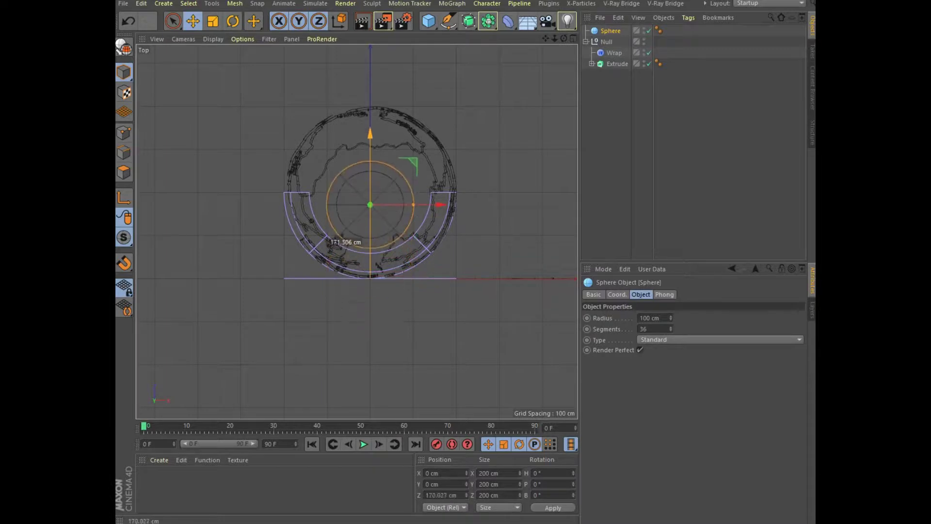
drag(414, 192, 451, 192)
click(573, 38)
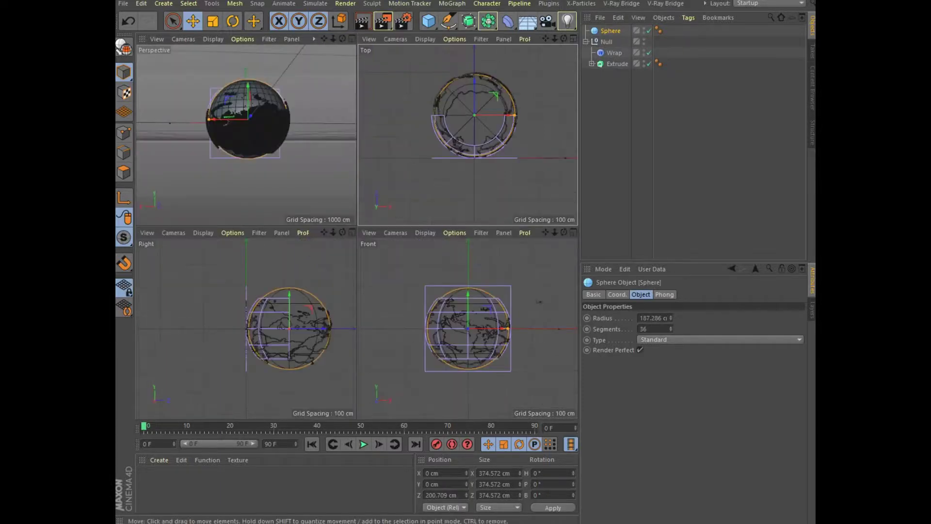
key(F1)
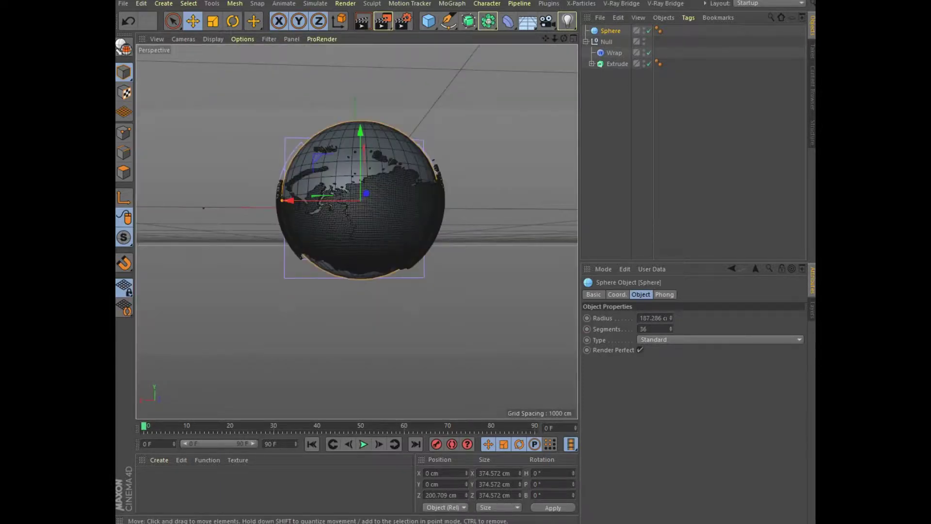
alt+drag(358, 229, 357, 231)
click(362, 21)
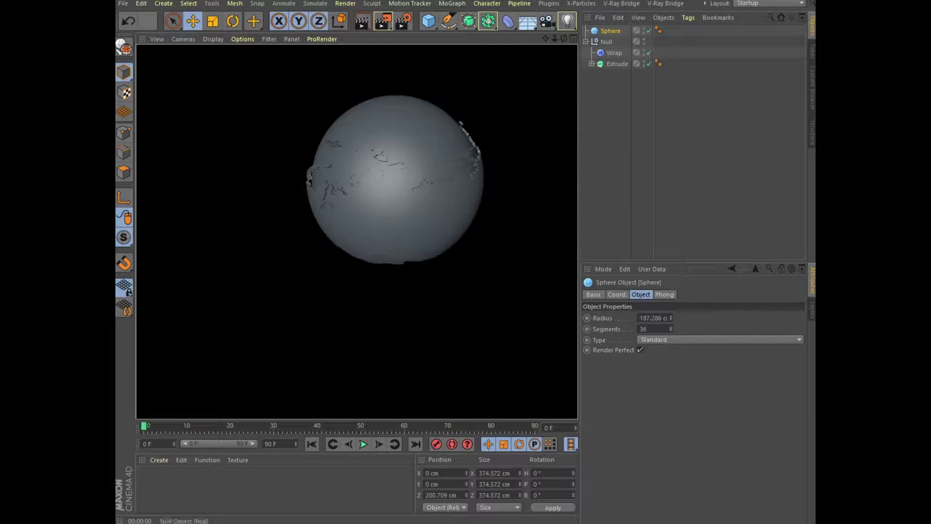
Set the Extrude caps' grid width to 3 cm.
click(617, 63)
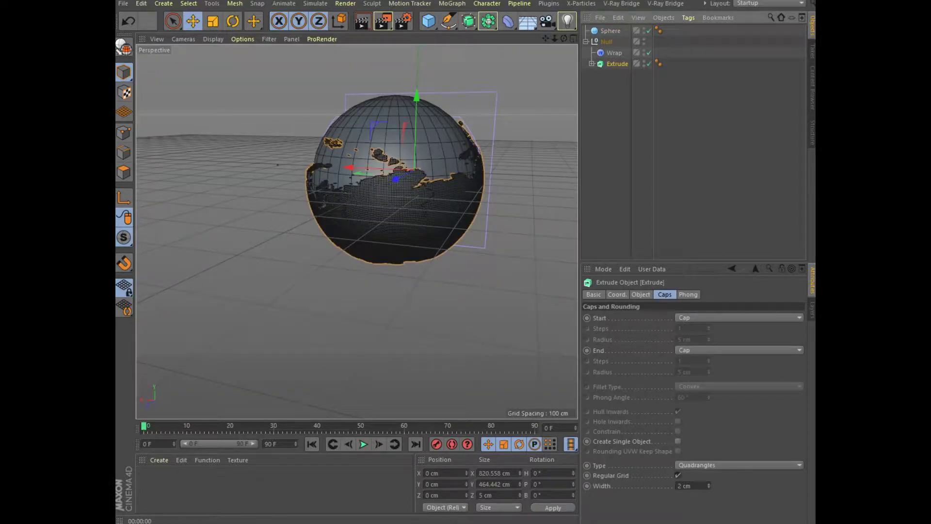
double_click(681, 485)
text(3)
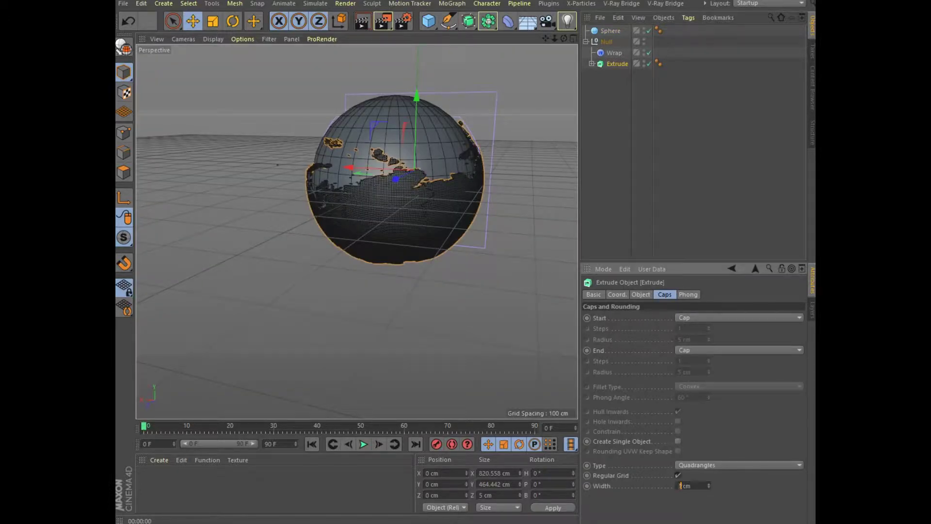
key(Return)
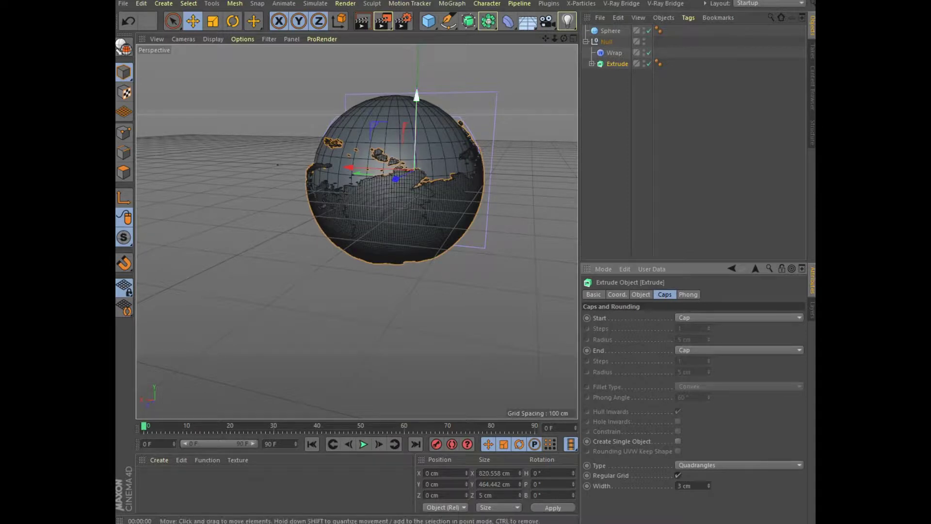
Select the Sphere and switch the viewport to the Top view.
click(610, 30)
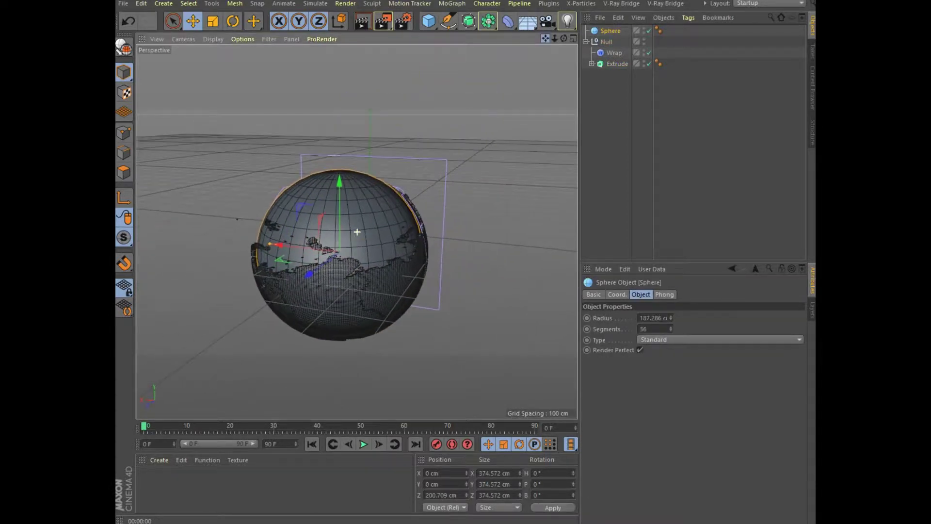
key(F5)
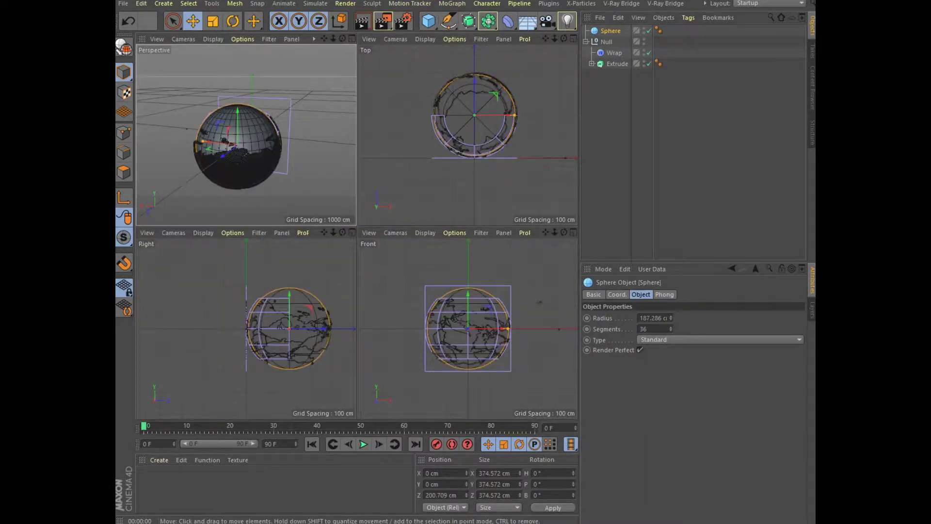
key(F2)
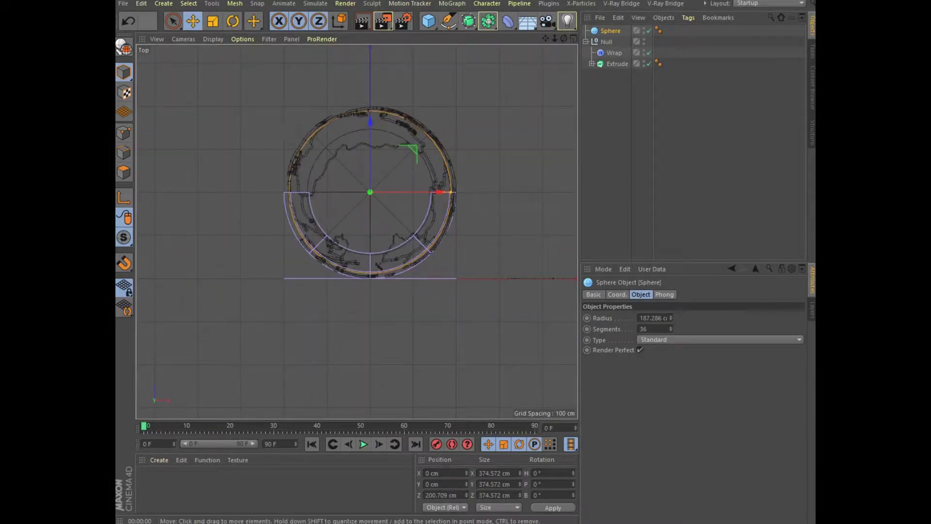
Resize the sphere in Top view, shrinking to ~177 cm then enlarging to 183.393 cm.
drag(451, 192, 446, 192)
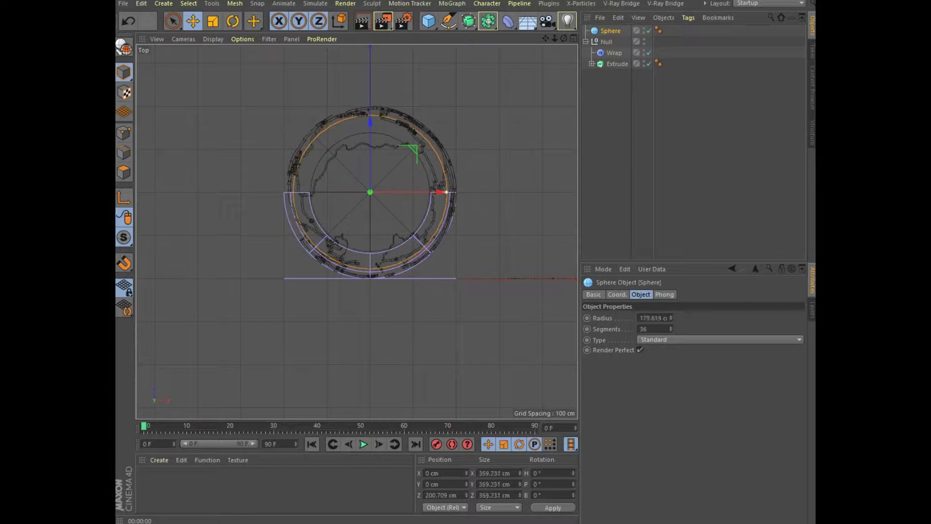
key(F5)
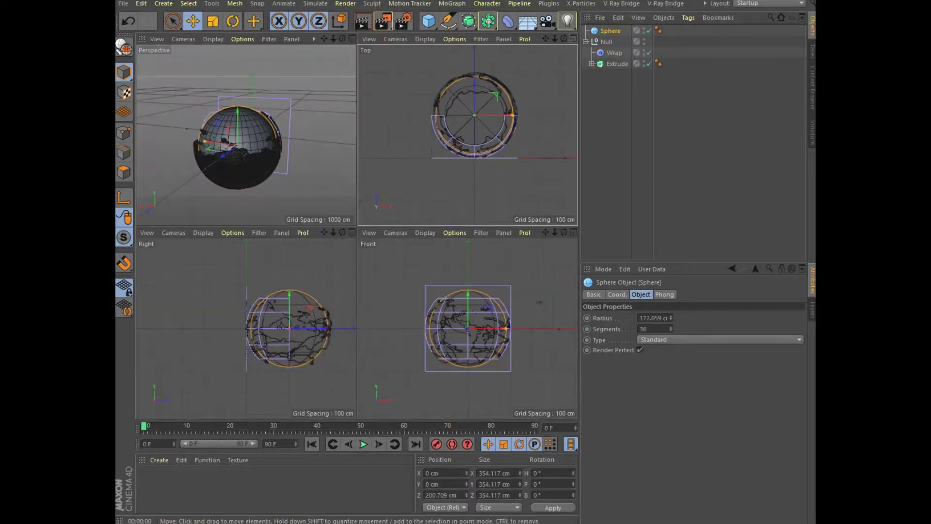
key(F1)
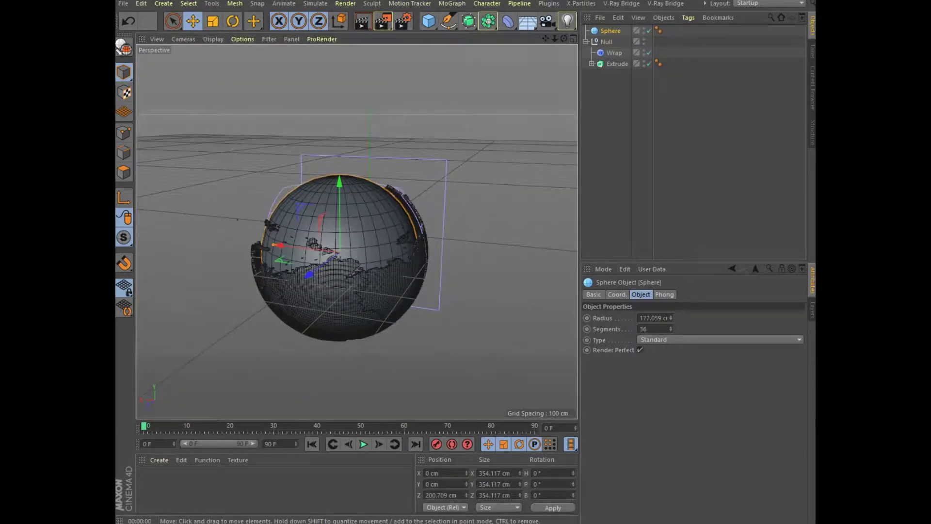
scroll(346, 289, up, 2)
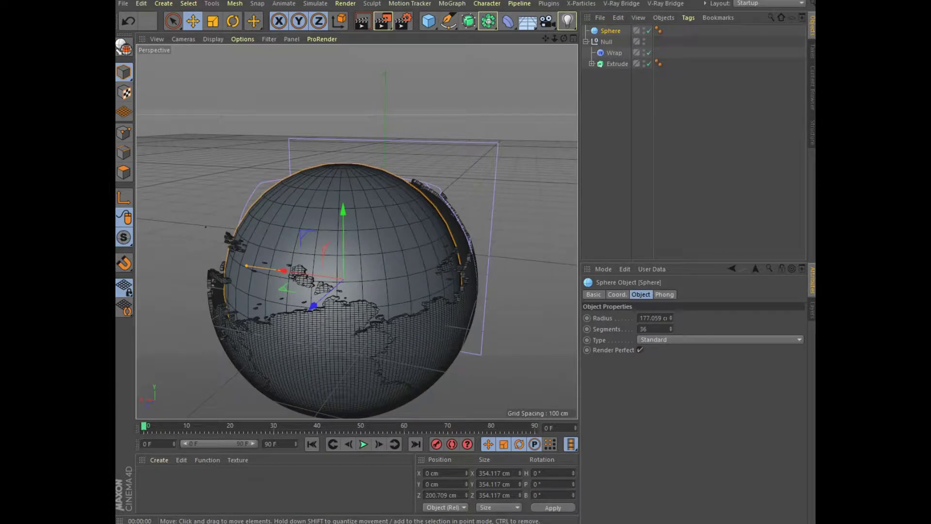
key(F5)
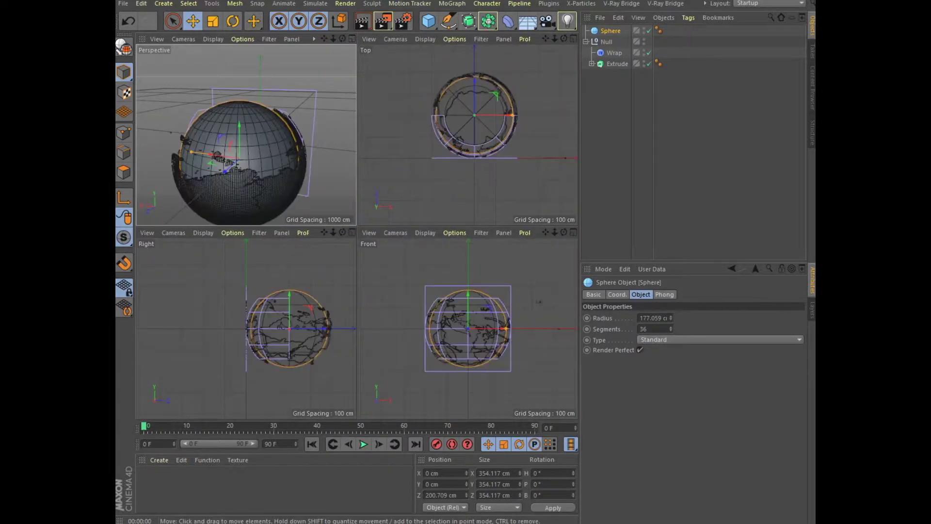
key(F2)
scroll(377, 206, up, 3)
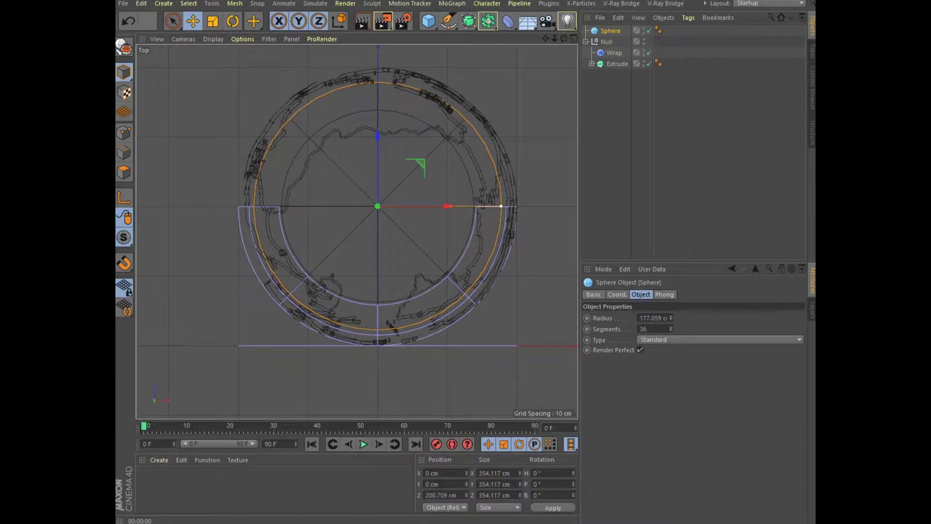
drag(501, 206, 506, 206)
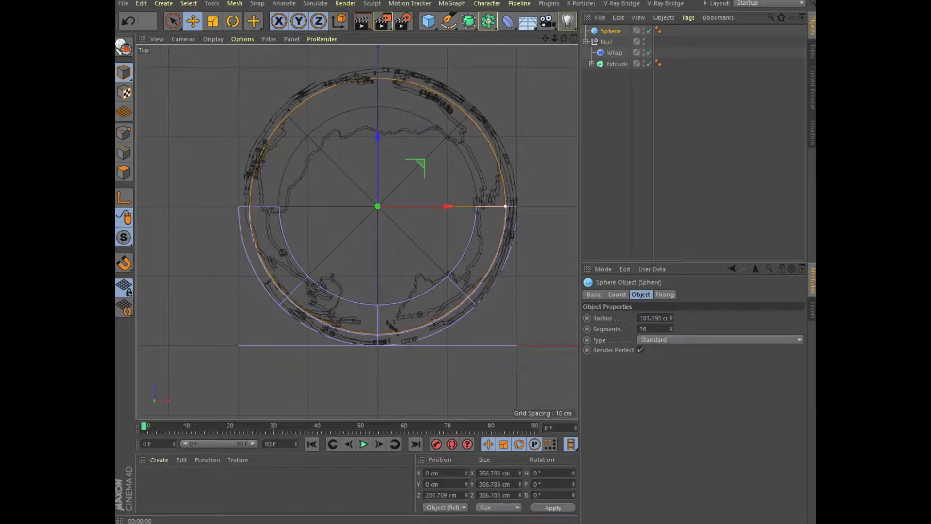
click(488, 21)
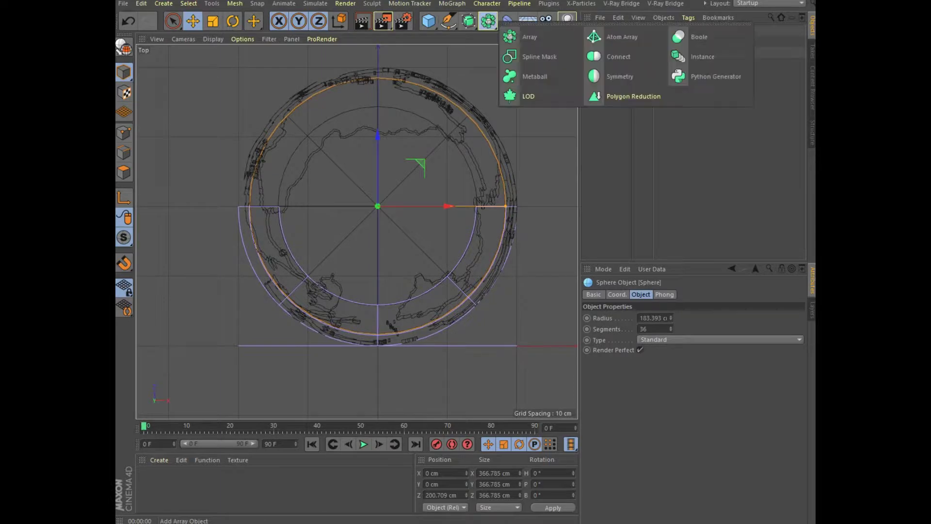
Place the Sphere inside a new Atom Array with 0.5 cm atom and cylinder radii.
click(622, 37)
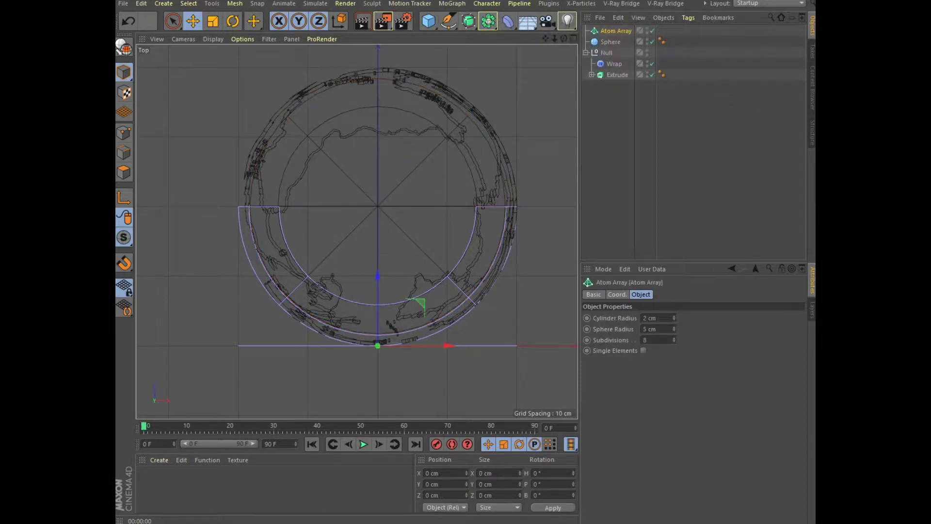
drag(610, 42, 614, 30)
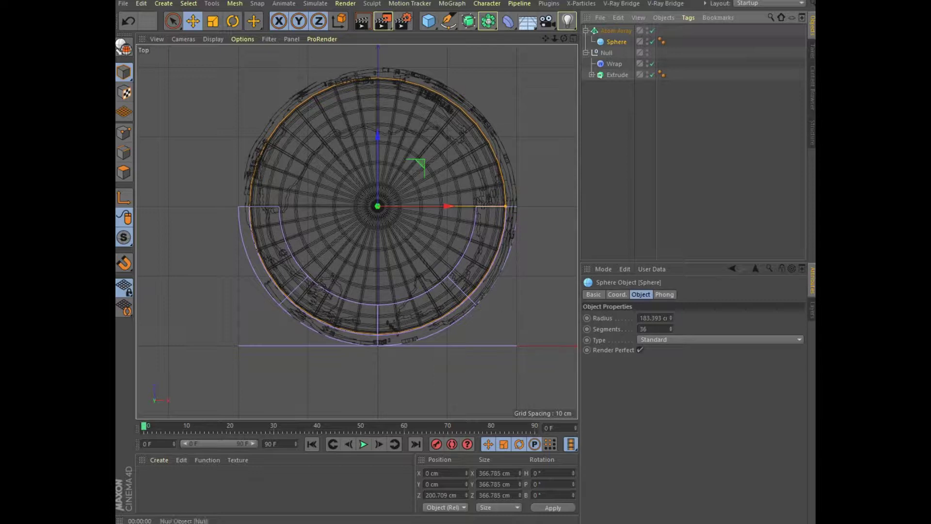
click(616, 31)
text(3)
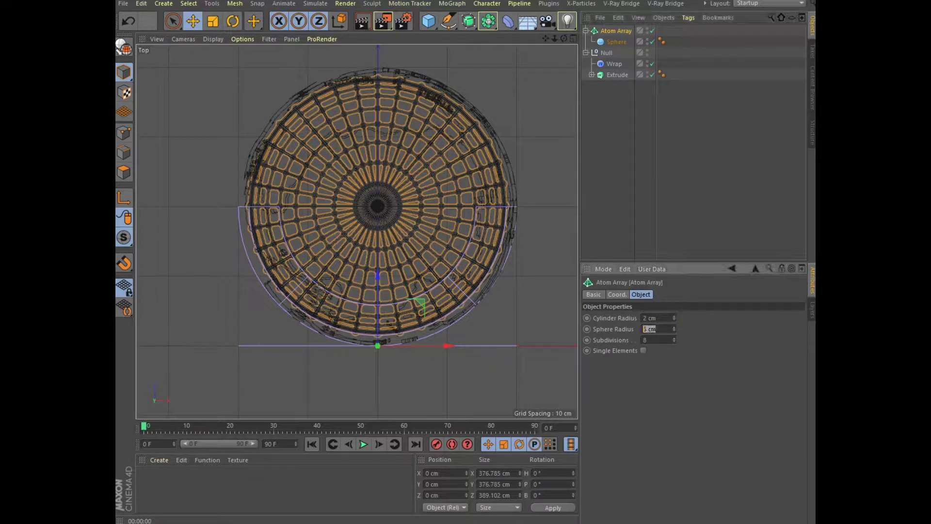
text(1)
key(Return)
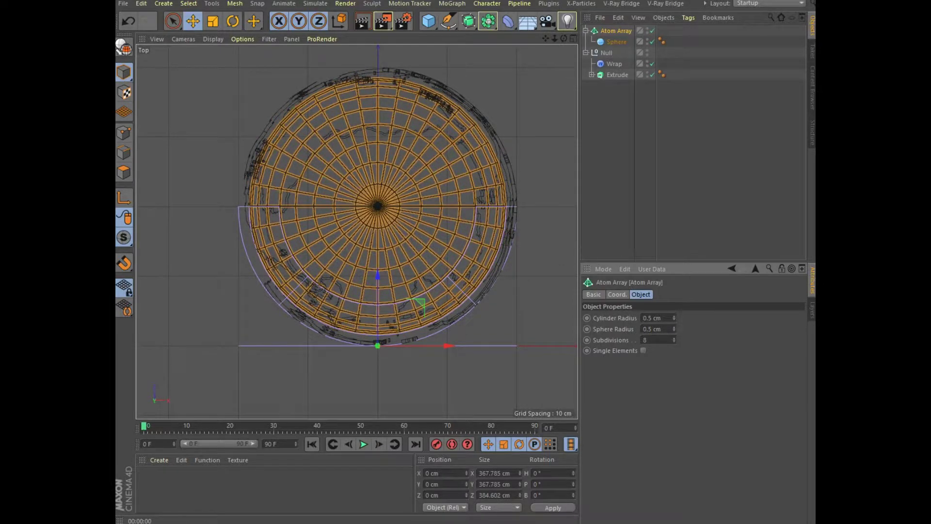
Orbit the perspective view around the lattice globe and preview-render it.
key(F5)
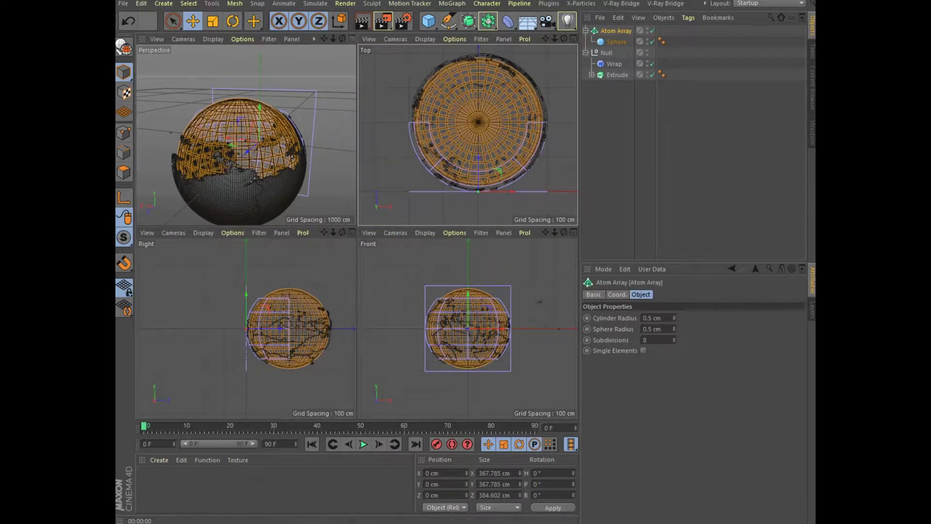
key(F1)
mouse_move(340, 268)
alt+mouse_down()
mouse_move(356, 231)
mouse_move(339, 252)
alt+mouse_up()
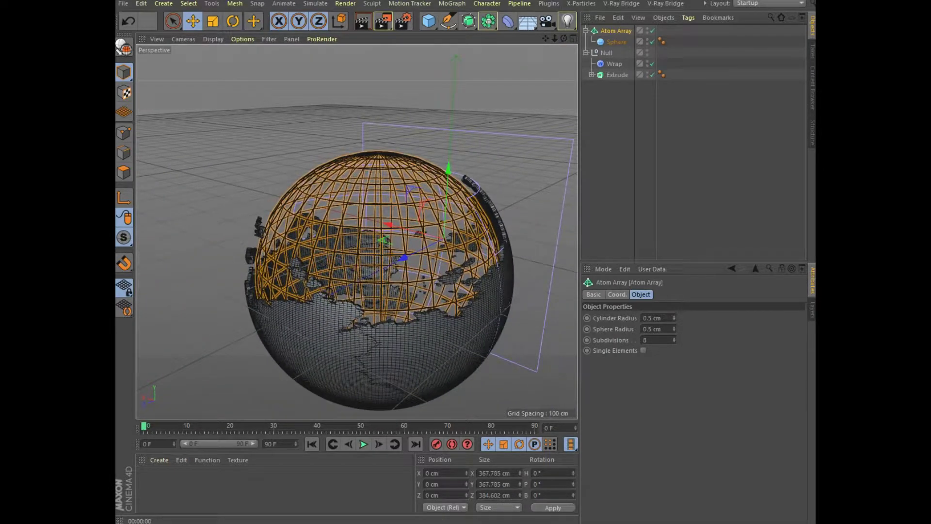
click(361, 21)
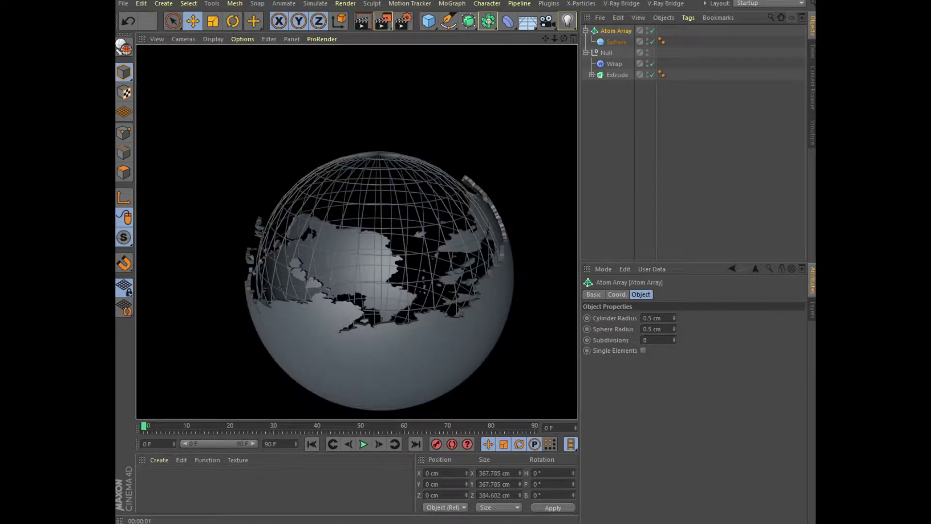
Select the continents' Null and frame it from a low side angle.
click(533, 97)
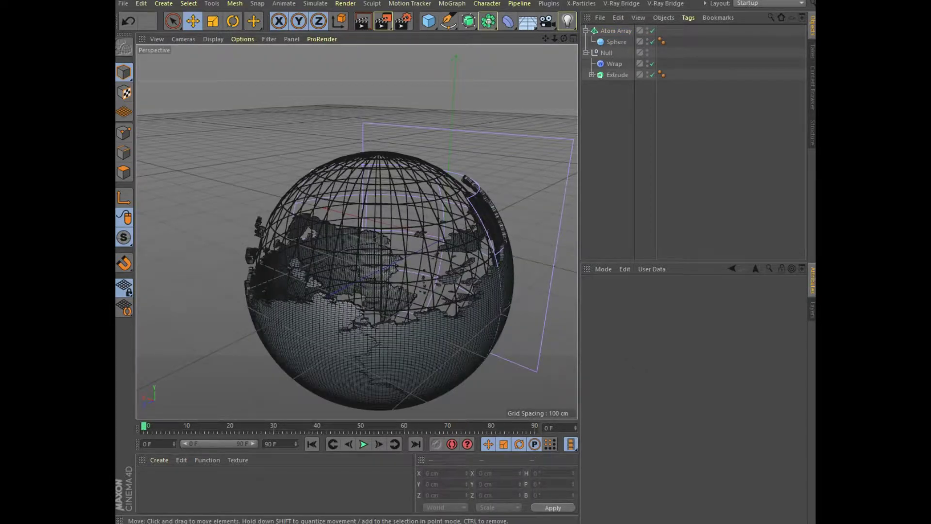
click(606, 52)
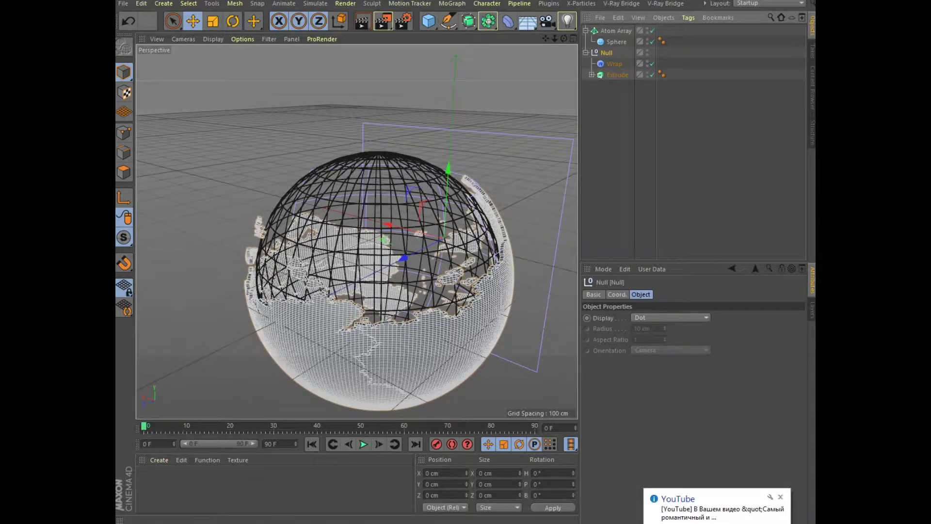
click(780, 496)
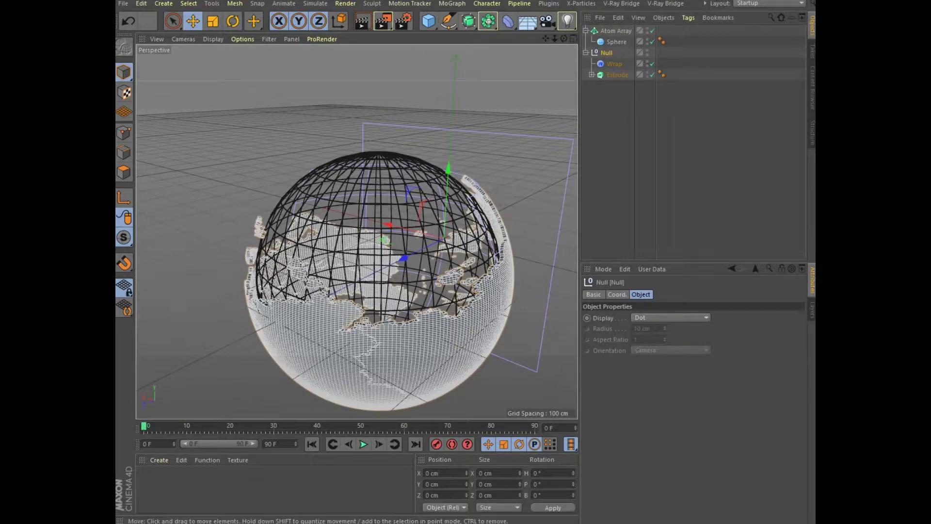
drag(564, 38, 504, 43)
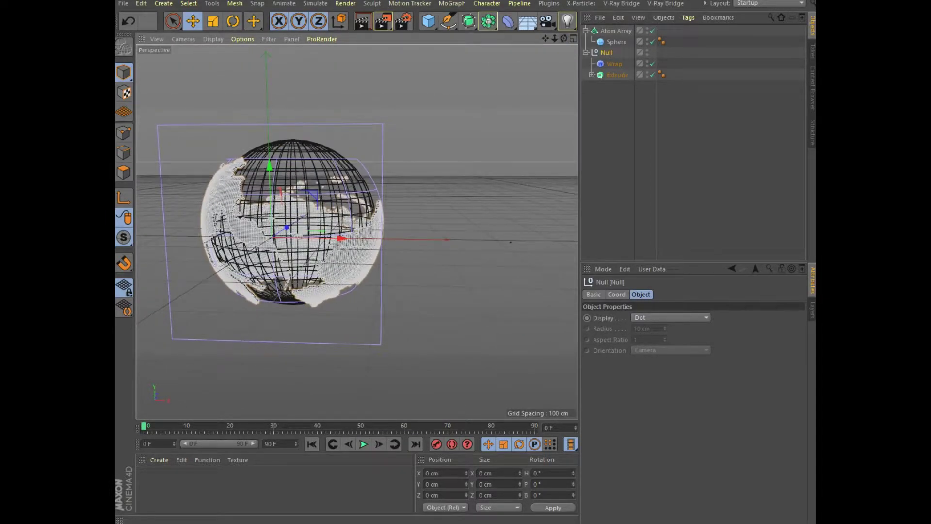
key(h)
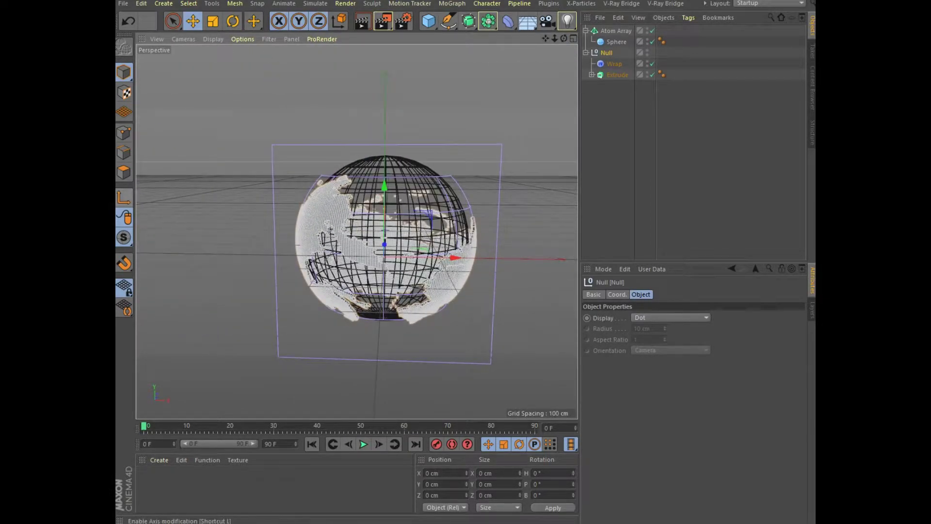
scroll(392, 247, up, 3)
scroll(392, 248, up, 3)
scroll(403, 262, down, 5)
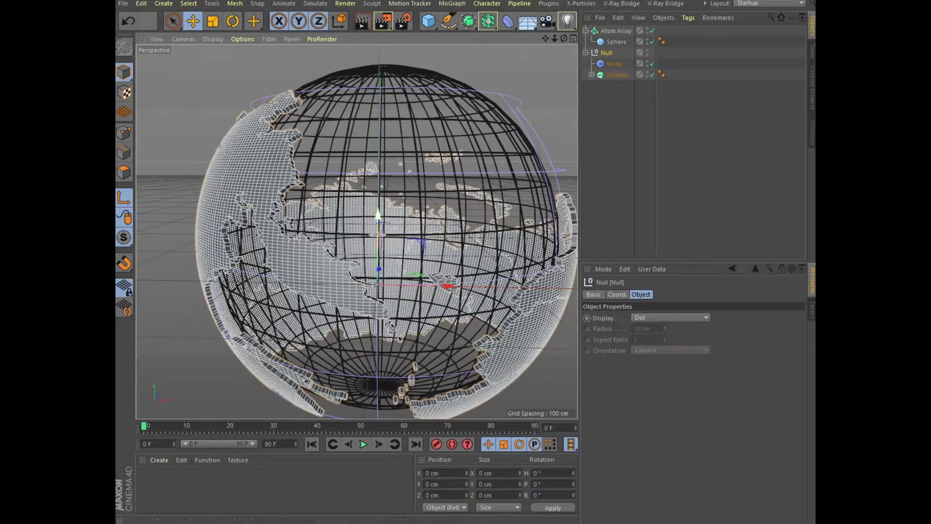
Raise the Null along Y to 35.592 cm.
drag(378, 228, 378, 213)
drag(375, 288, 384, 261)
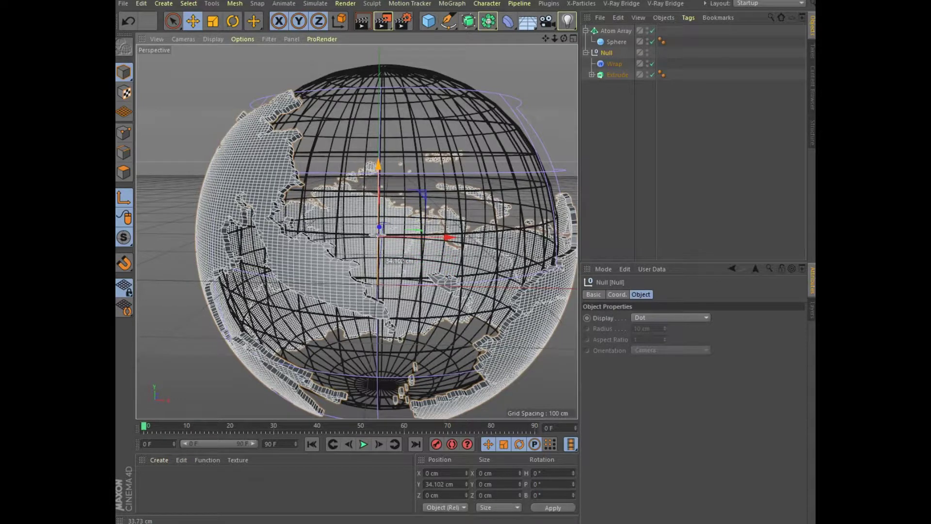
drag(385, 261, 384, 259)
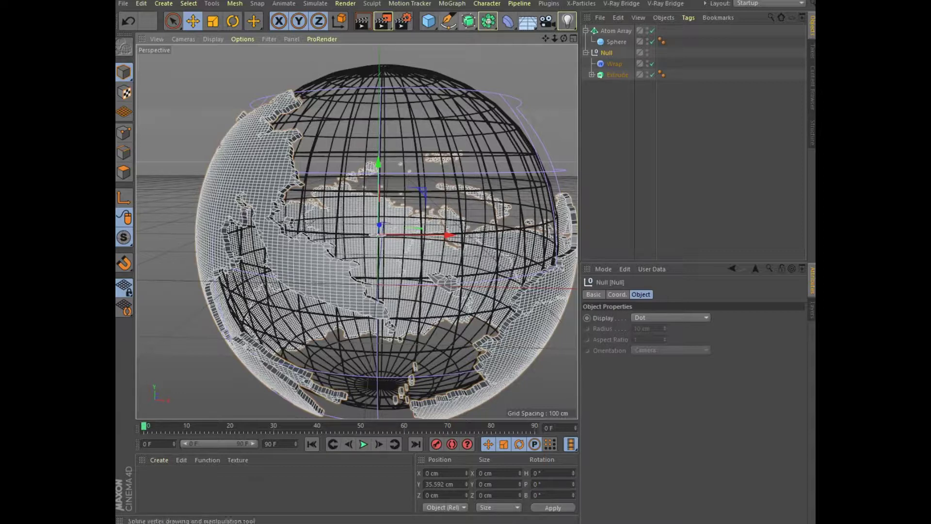
click(615, 42)
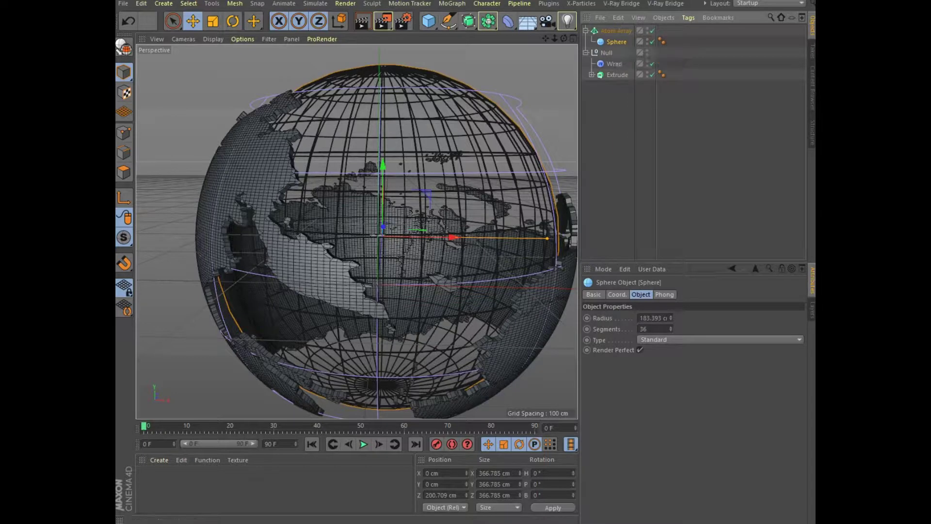
Set the sphere radius to 184 cm and add a 184 cm Circle spline on the XZ plane.
click(650, 317)
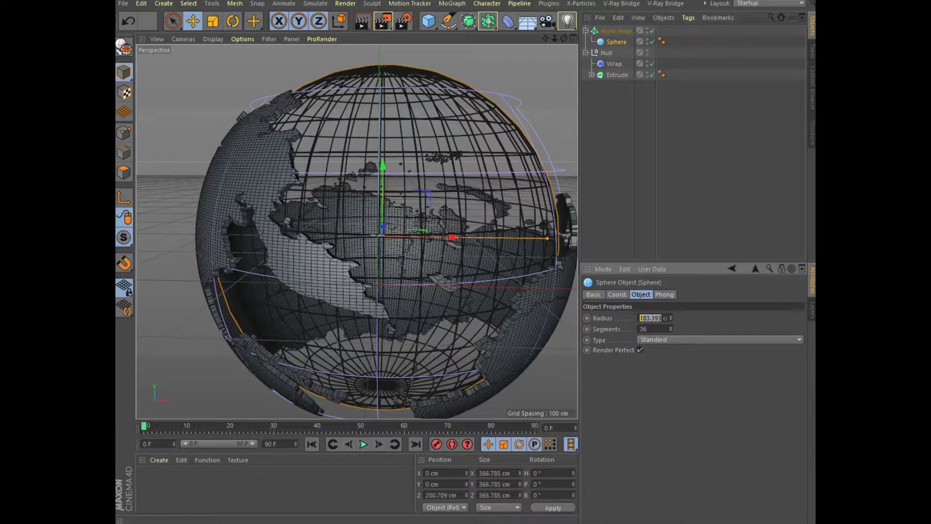
text(184)
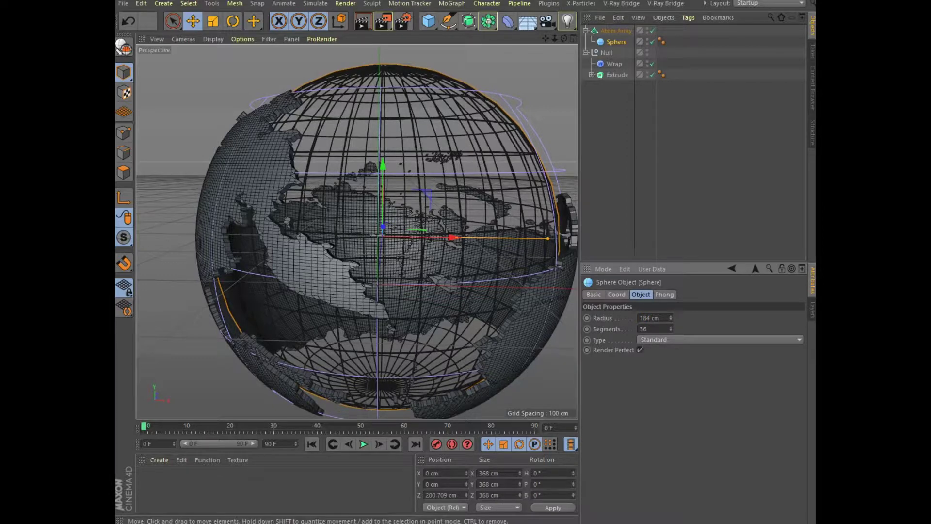
click(449, 20)
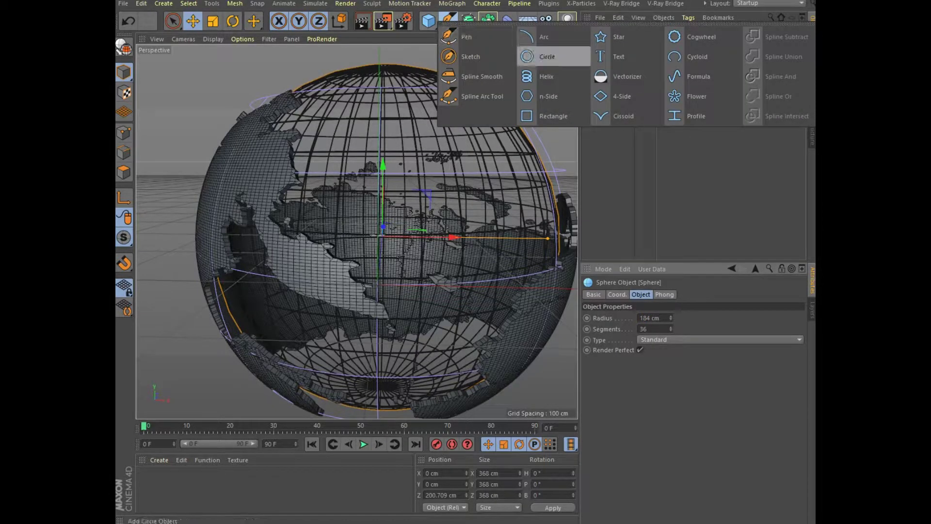
click(547, 56)
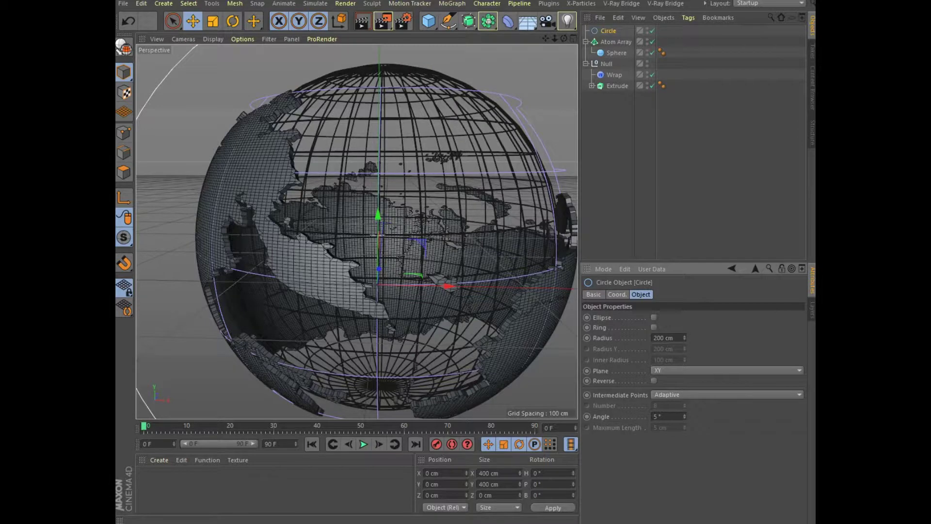
click(725, 370)
click(679, 402)
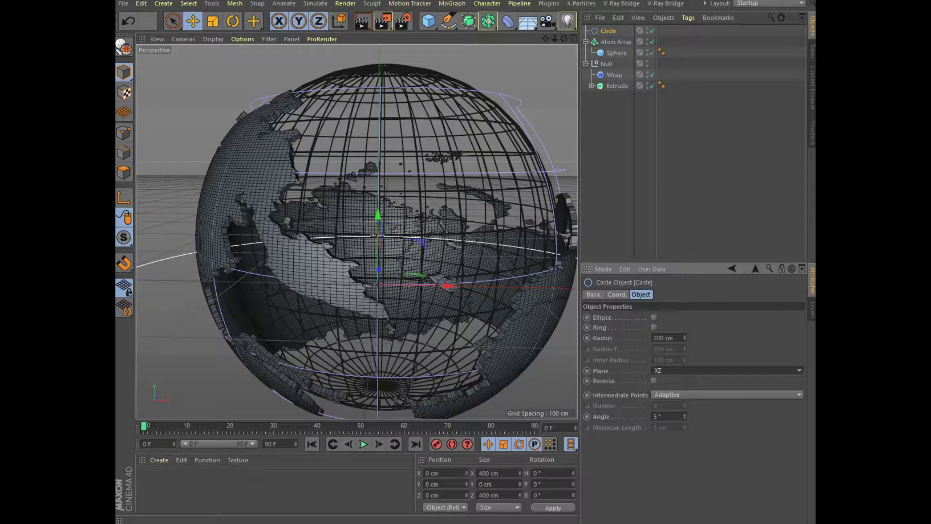
double_click(658, 338)
text(184)
key(Return)
key(Return)
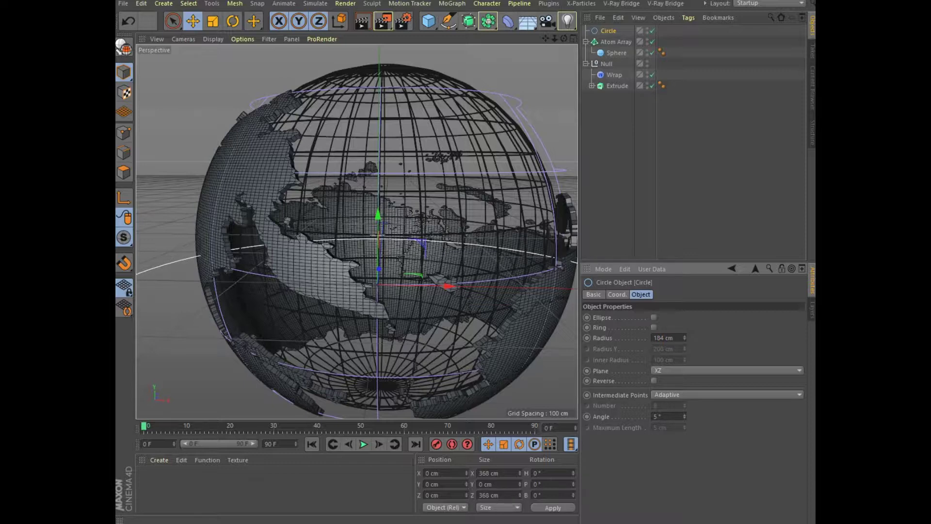
Move the circle along Z to about 195.785 cm and enlarge its radius to 211 cm.
scroll(356, 232, down, 3)
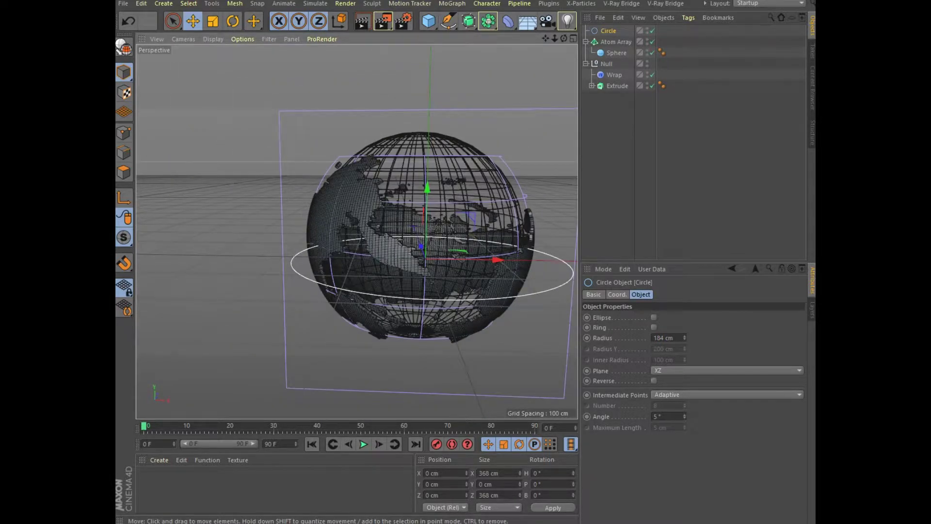
alt+drag(356, 232, 311, 228)
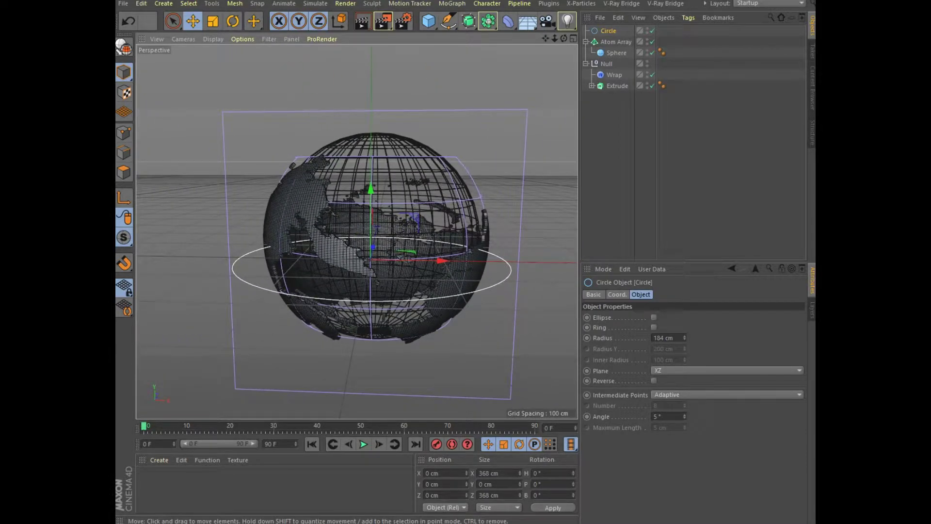
alt+drag(357, 231, 357, 231)
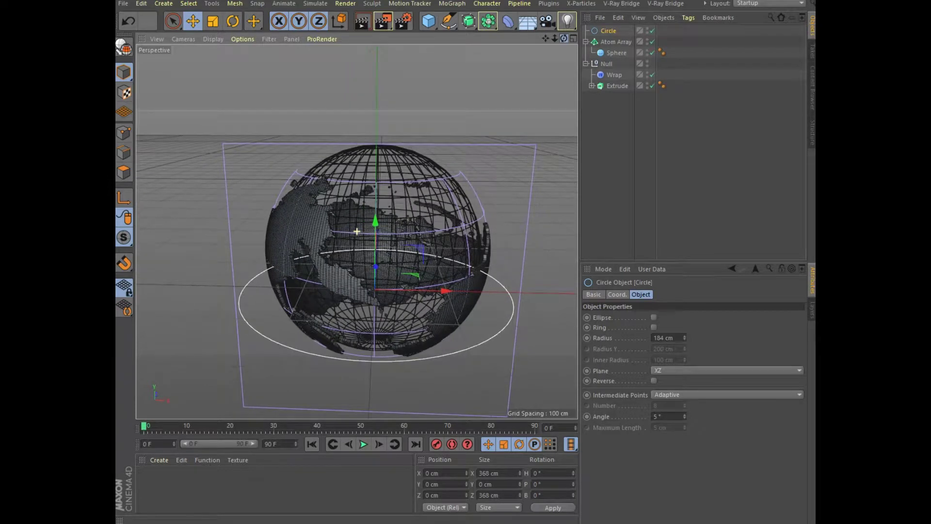
click(573, 38)
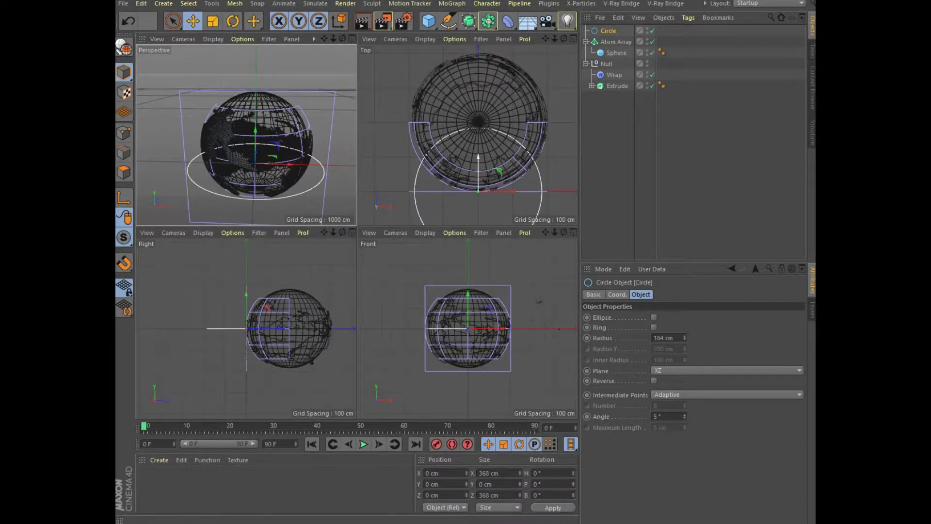
drag(478, 156, 478, 97)
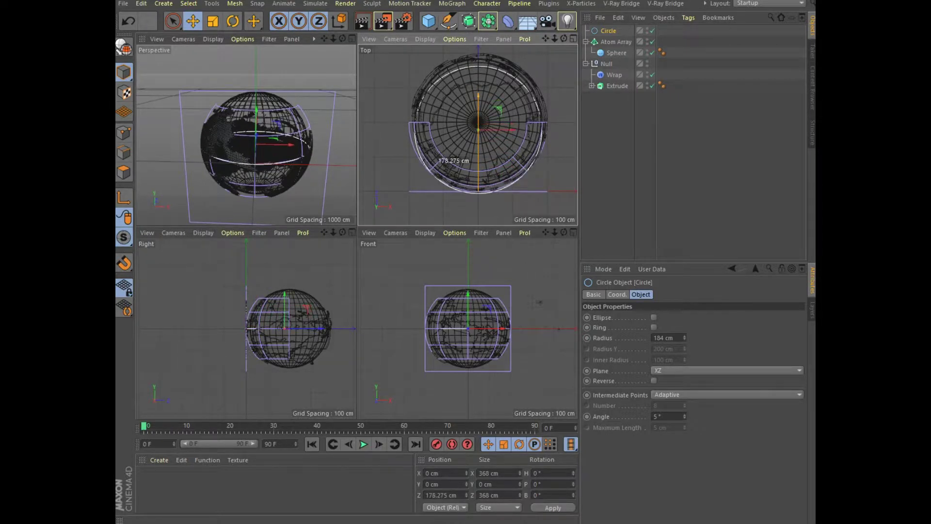
drag(478, 97, 478, 90)
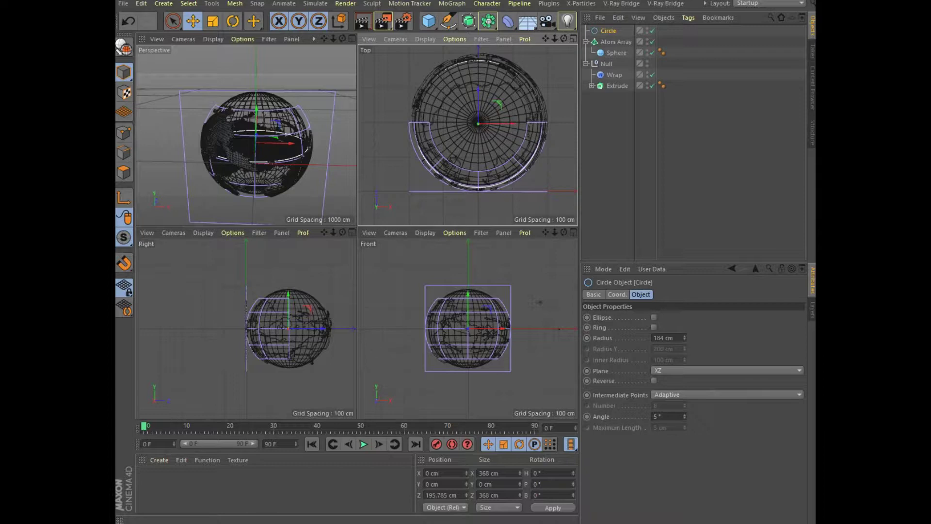
drag(684, 338, 684, 324)
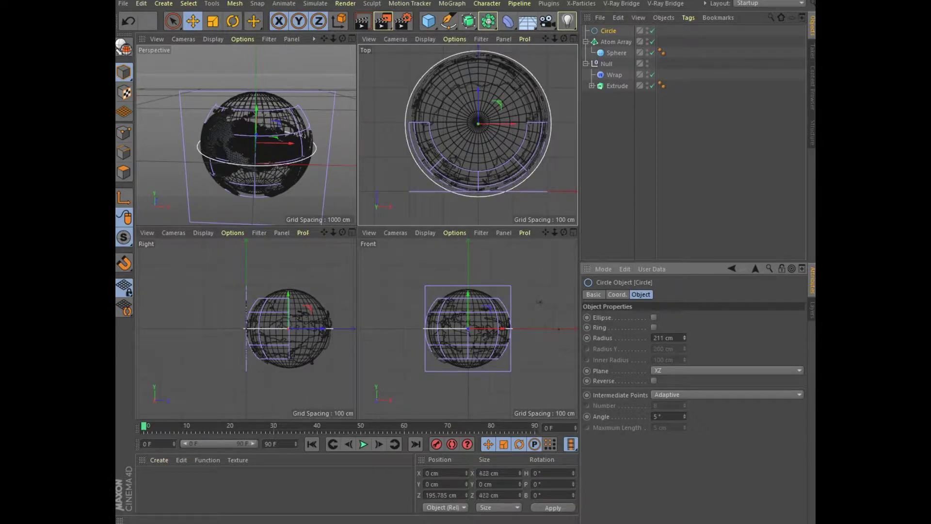
click(352, 39)
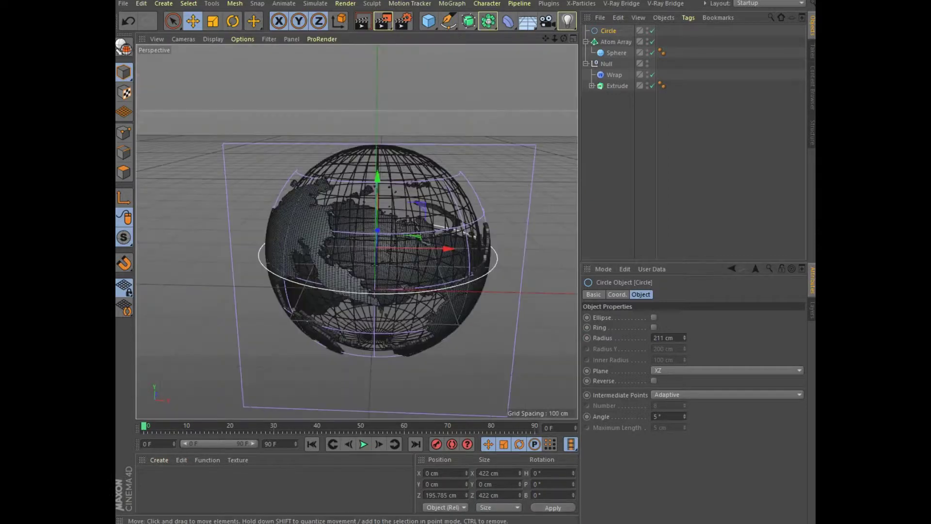
click(452, 3)
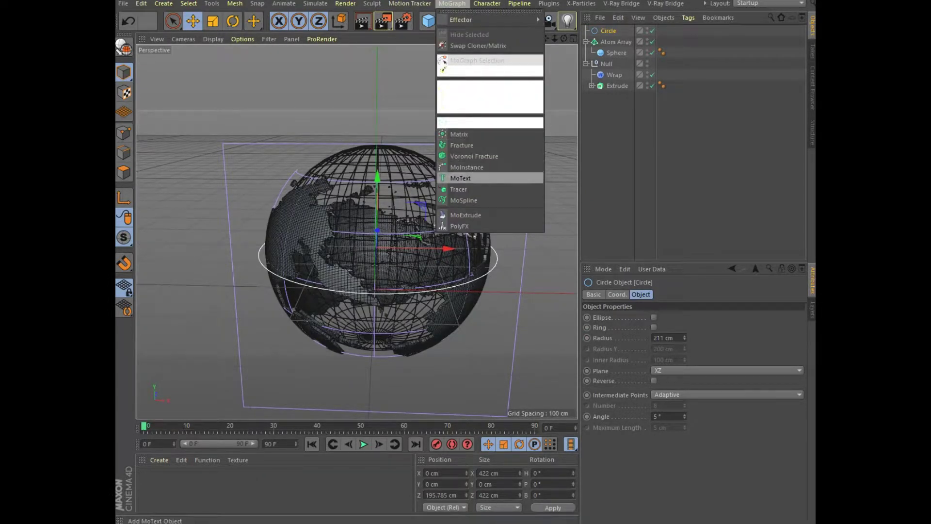
Add a MoText object, lower its height to 155 cm and set Align to Middle.
click(463, 178)
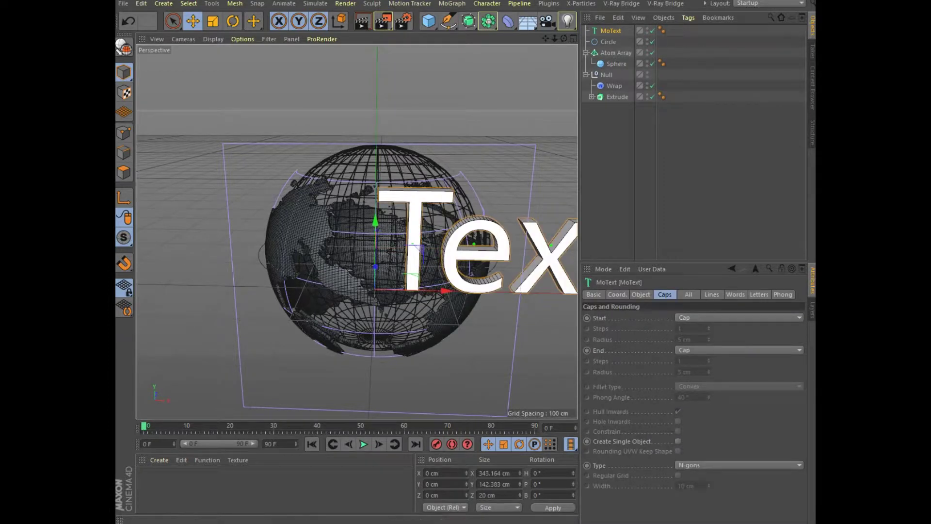
click(640, 295)
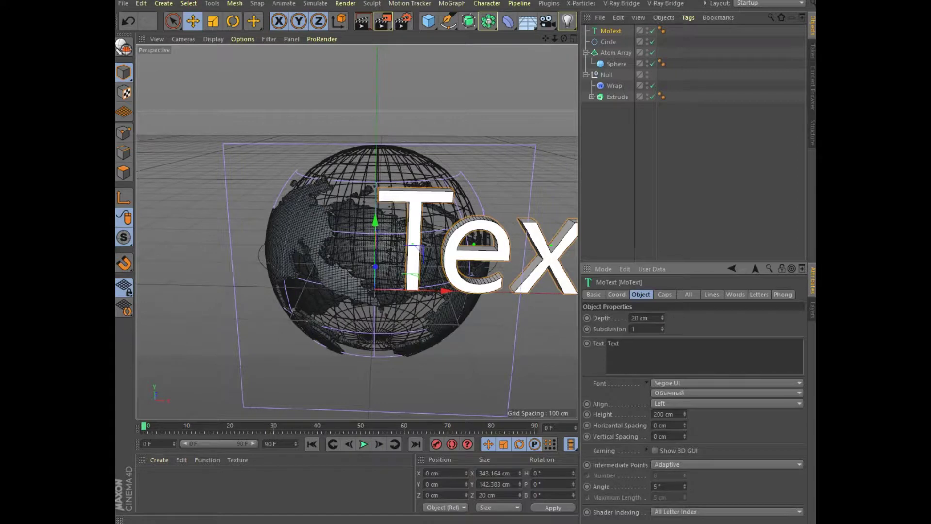
drag(684, 414, 684, 427)
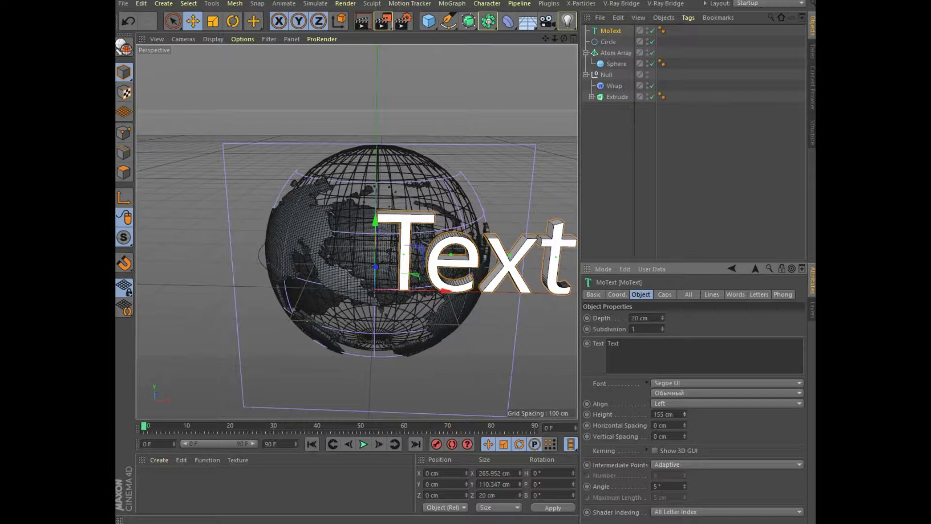
click(725, 403)
click(725, 414)
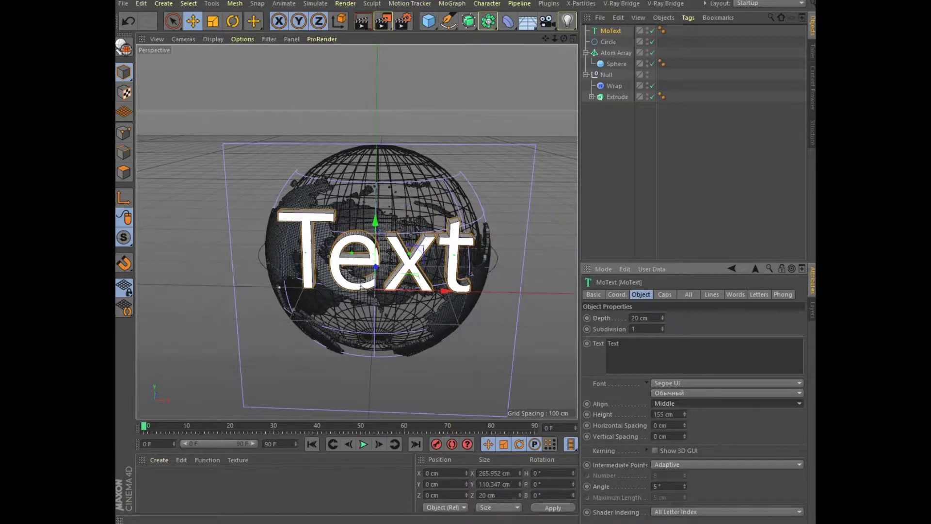
Replace the placeholder 'Text' with the two-line channel title ending in TV.
double_click(613, 342)
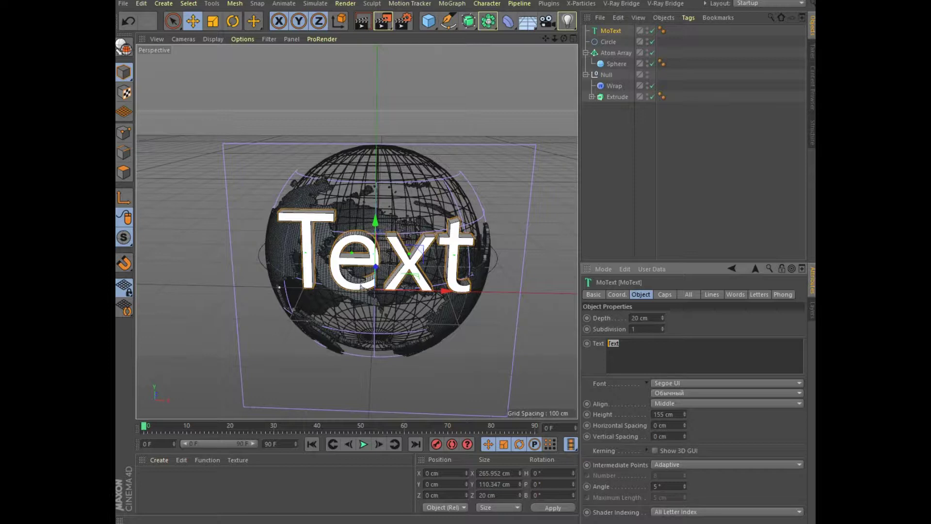
text(выл)
key(BackSpace)
text(с)
key(BackSpace)
text(LainreLaim)
text(          TV)
click(361, 287)
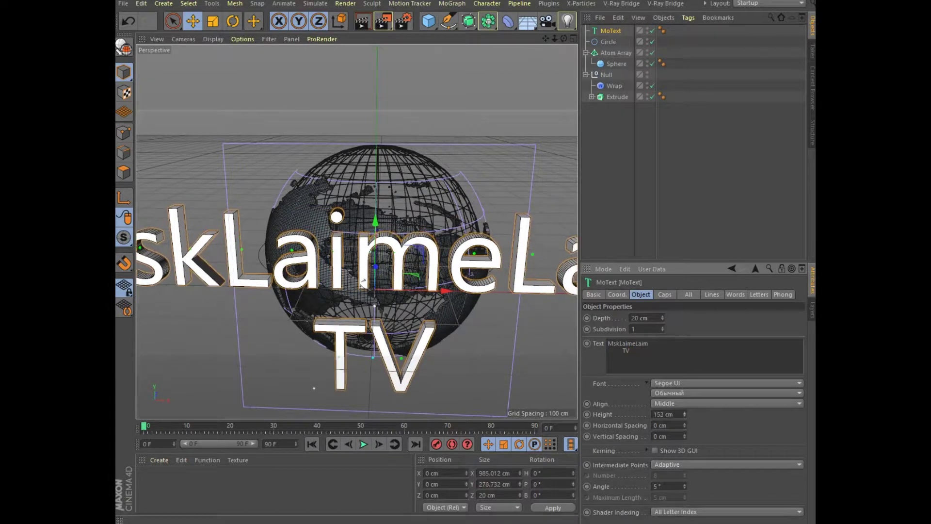
drag(362, 281, 375, 293)
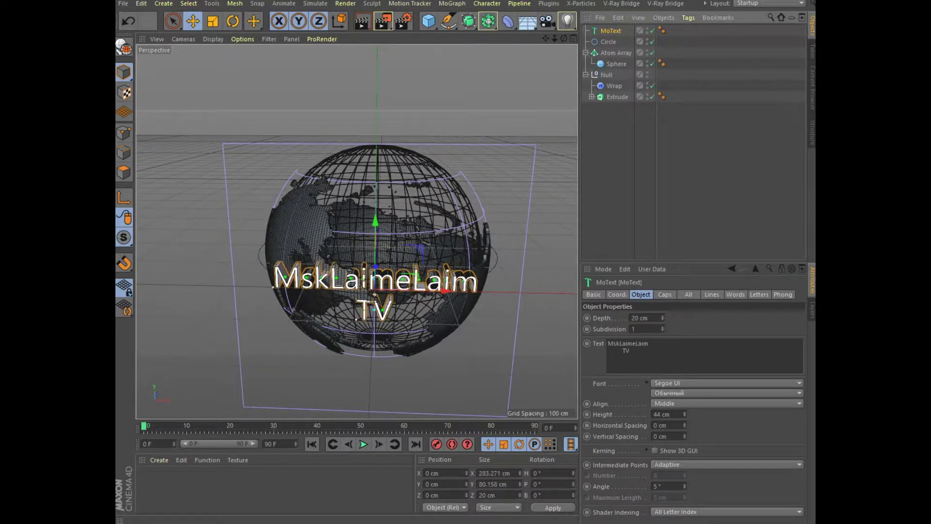
Add a Spline Wrap deformer under the MoText using the Circle as its spline.
click(507, 21)
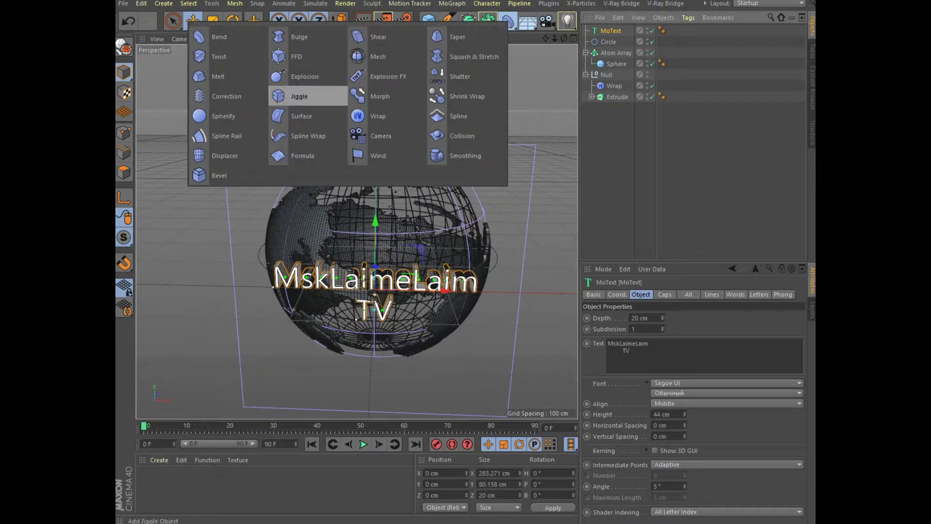
click(303, 136)
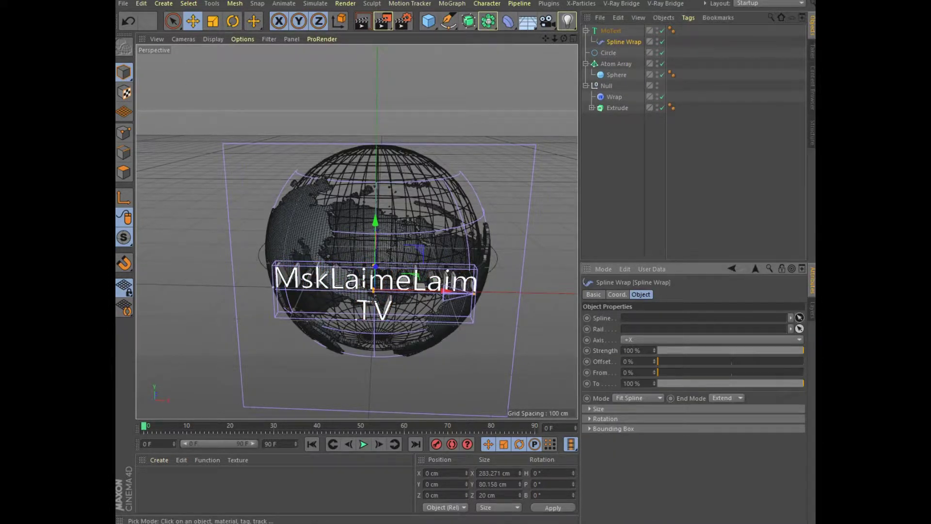
click(608, 53)
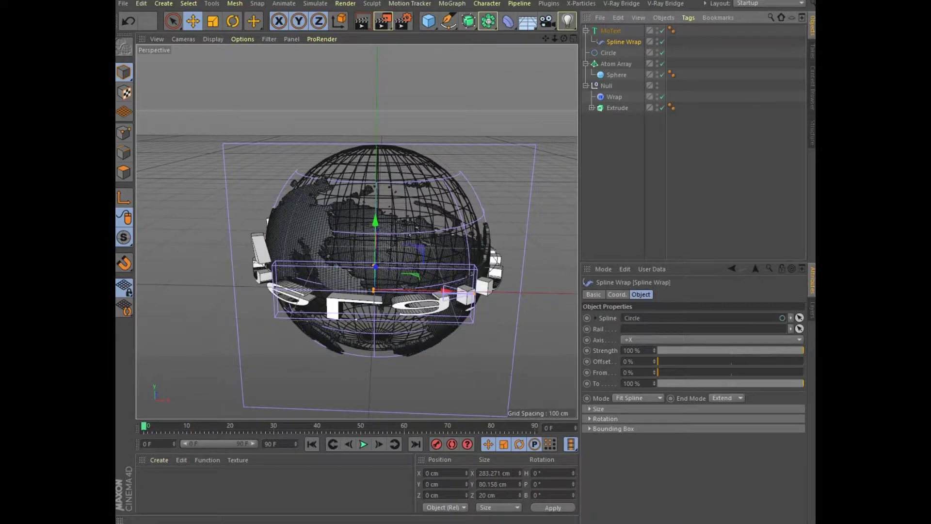
alt+drag(356, 319, 358, 232)
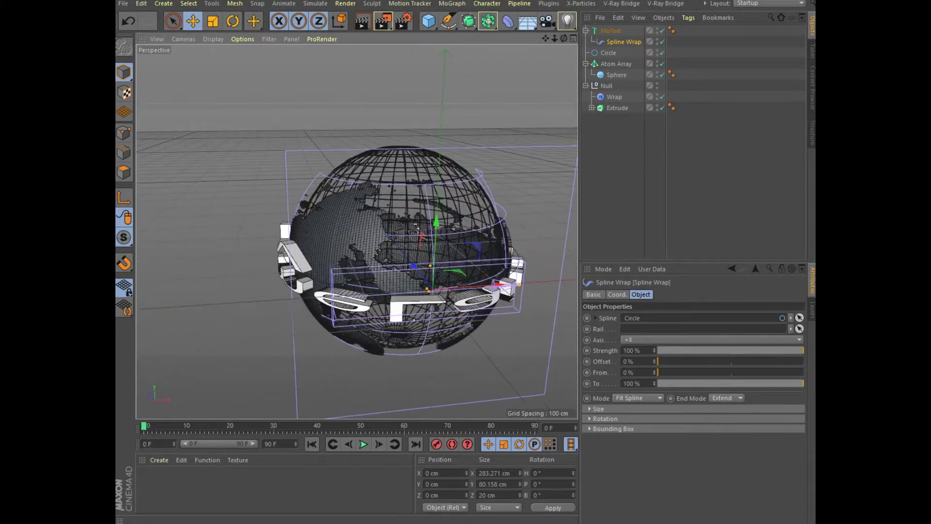
click(611, 31)
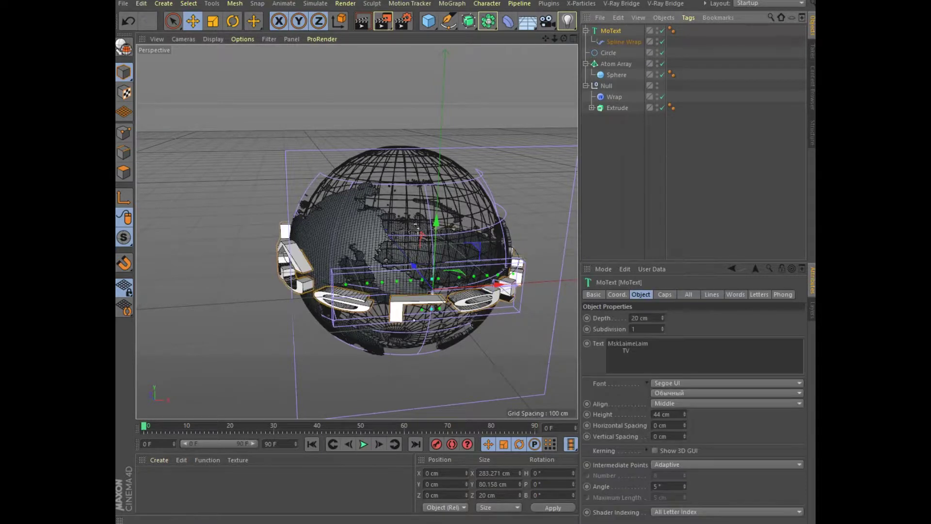
Reset the MoText's heading and pitch rotation to 0°.
click(617, 294)
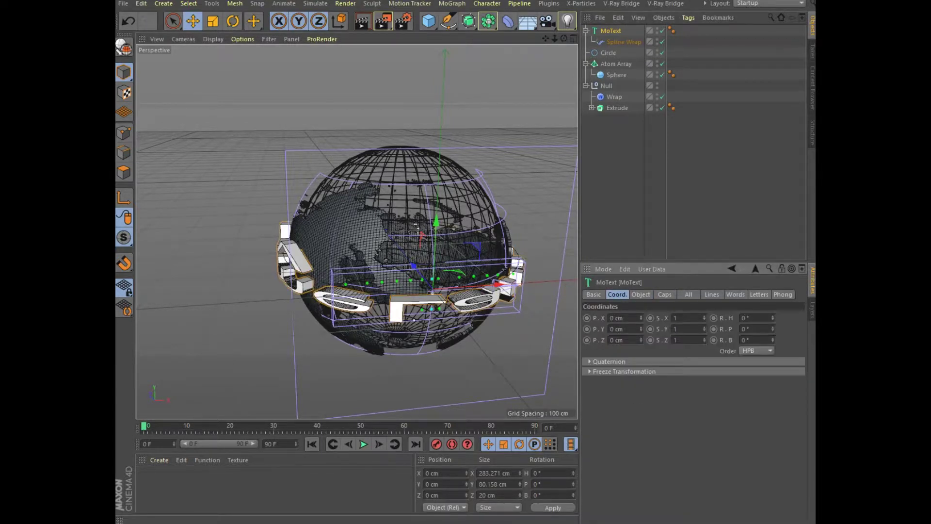
drag(772, 318, 773, 318)
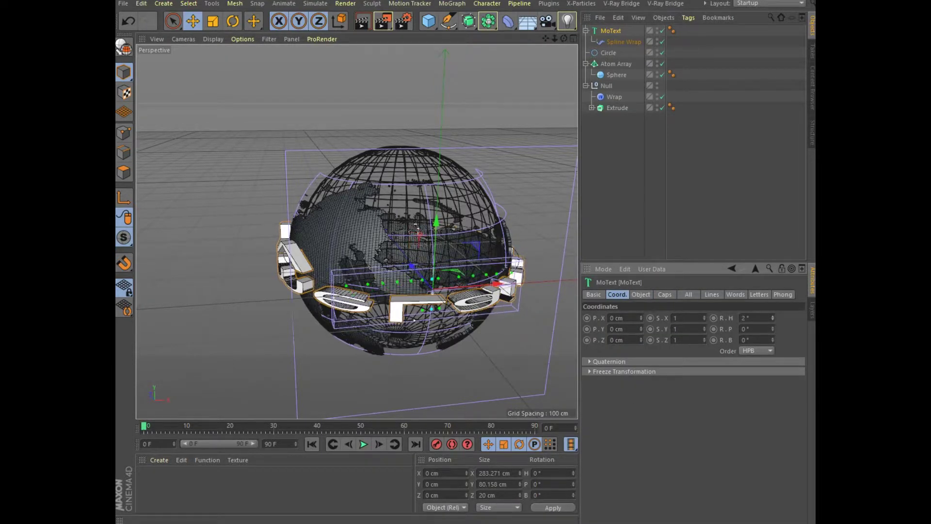
drag(772, 329, 772, 328)
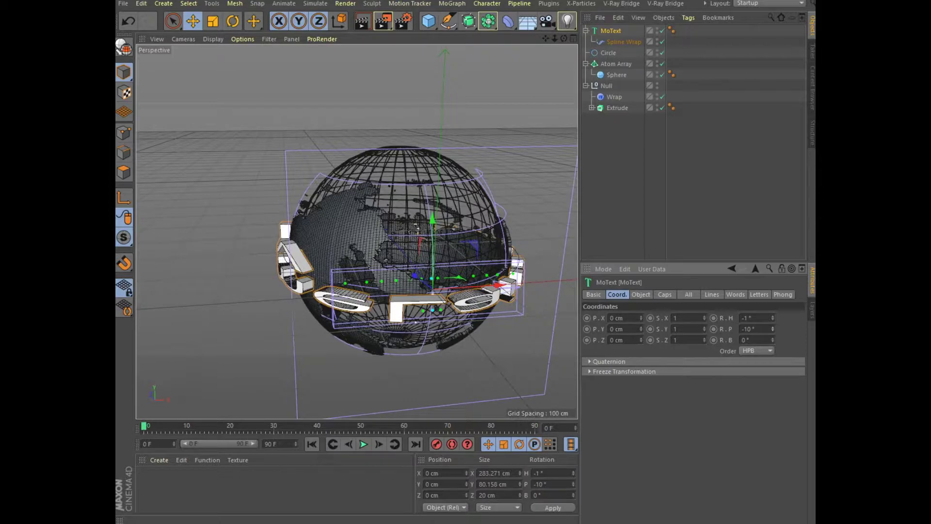
mouse_move(412, 232)
alt+mouse_down()
mouse_move(356, 232)
mouse_move(383, 228)
alt+mouse_up()
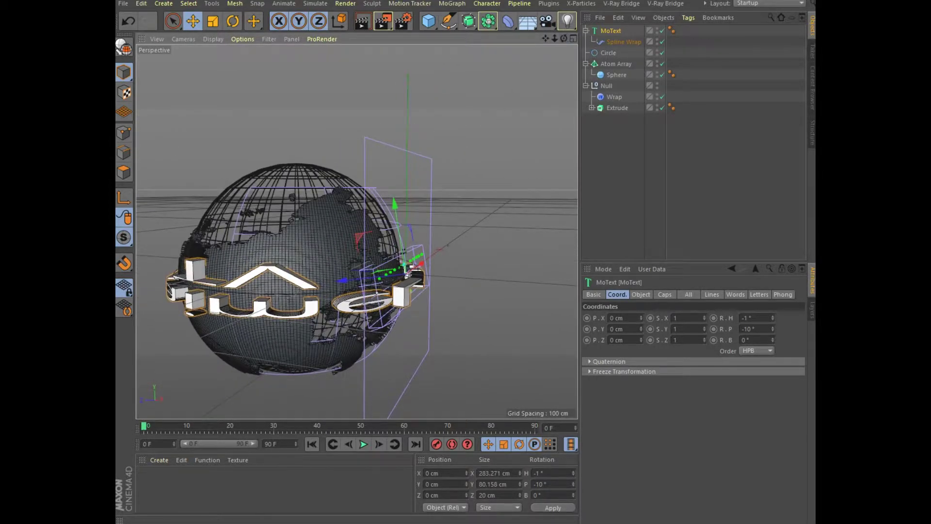
double_click(750, 329)
text(0)
key(shift+Tab)
text(0)
key(Return)
Rotate the Spline Wrap to 0° heading and about 187° pitch so the title rings the globe.
click(623, 42)
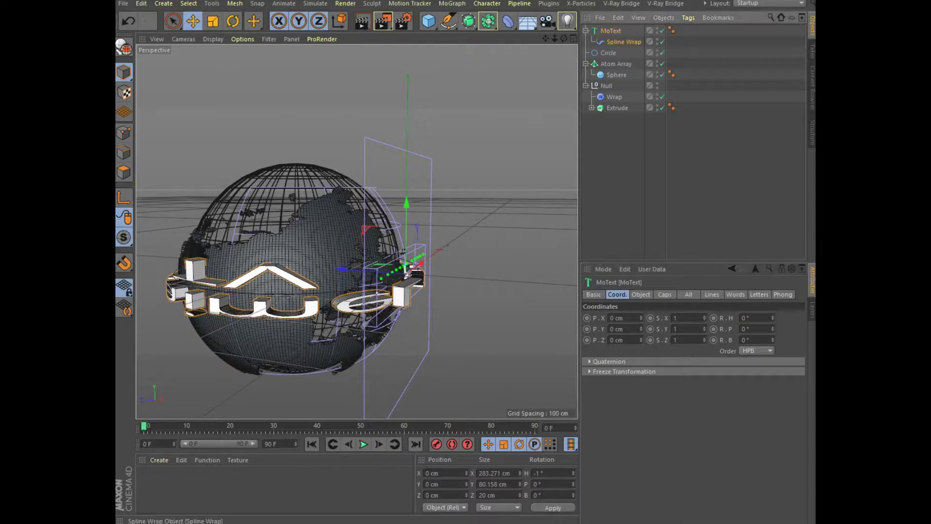
mouse_move(772, 318)
mouse_down()
mouse_move(772, 291)
mouse_move(772, 316)
mouse_up()
click(748, 317)
text(0)
key(Return)
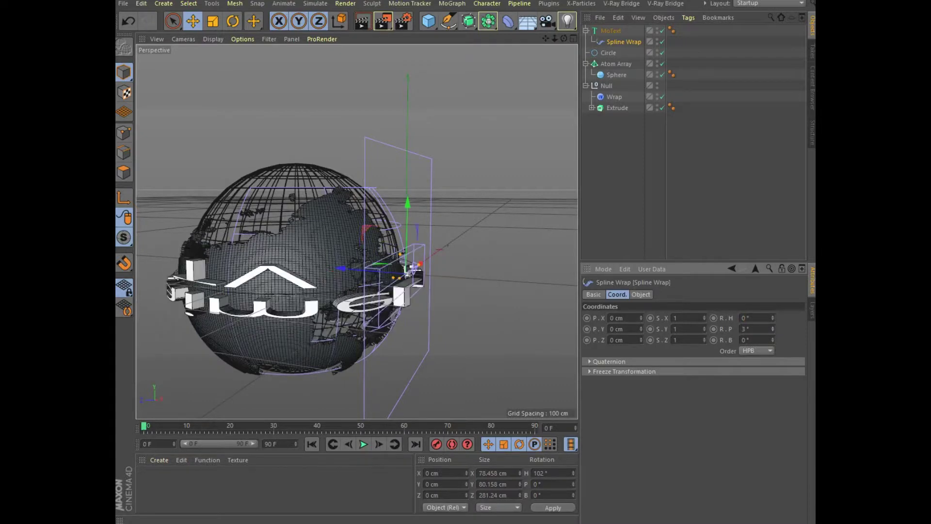
drag(773, 329, 772, 311)
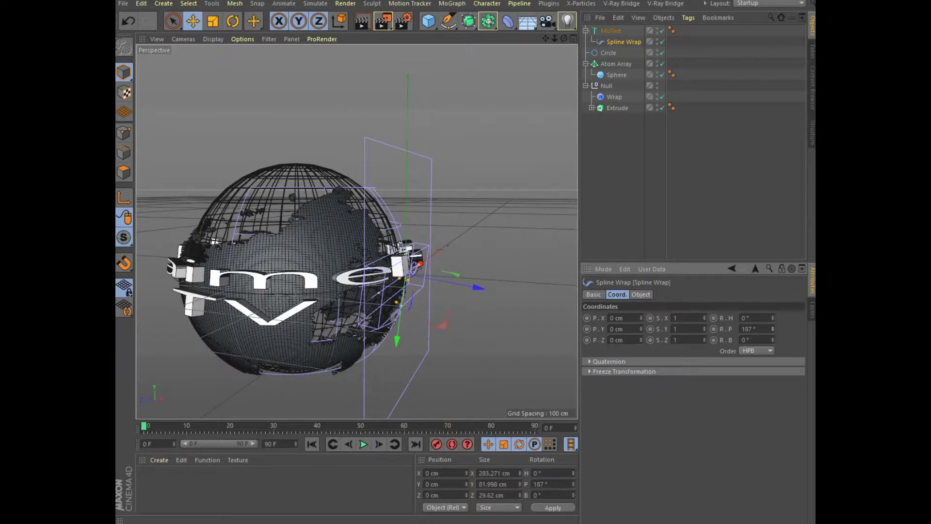
scroll(356, 232, down, 2)
scroll(356, 232, down, 4)
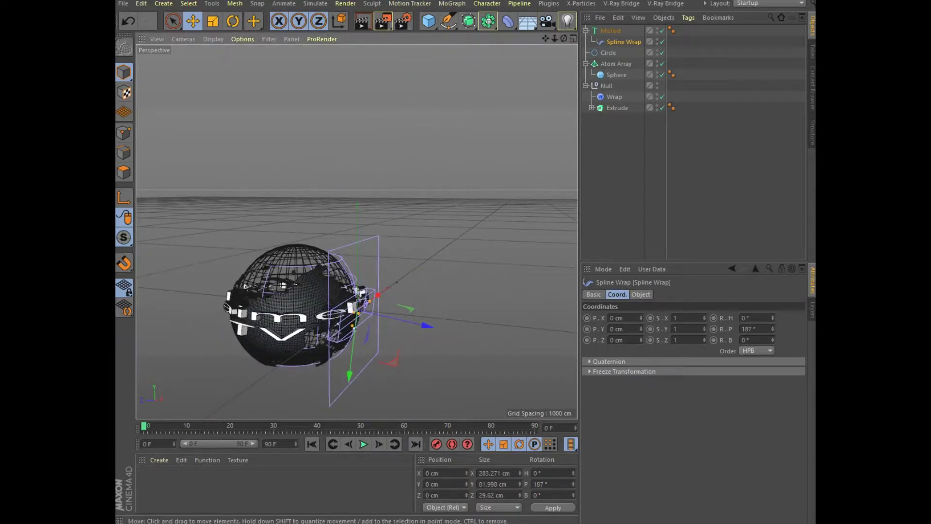
alt+middle_drag(296, 306, 366, 272)
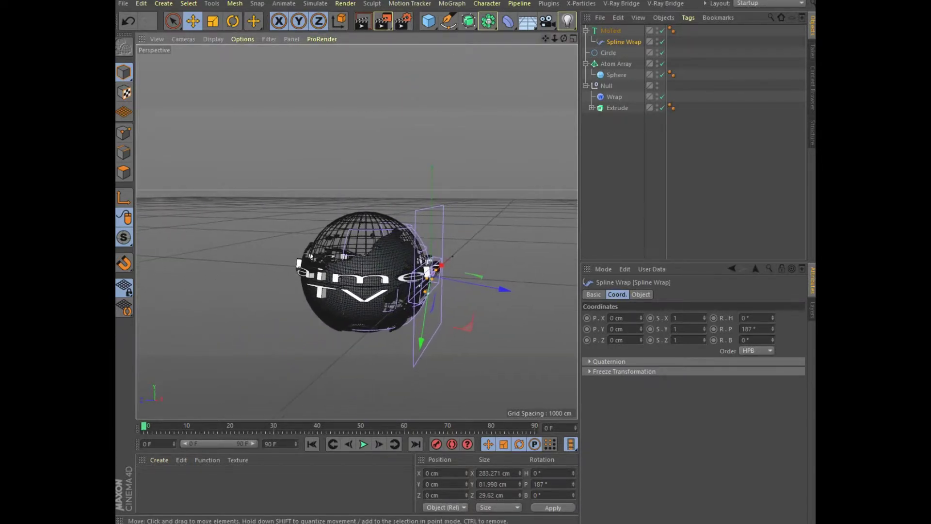
alt+drag(356, 271, 291, 260)
click(611, 31)
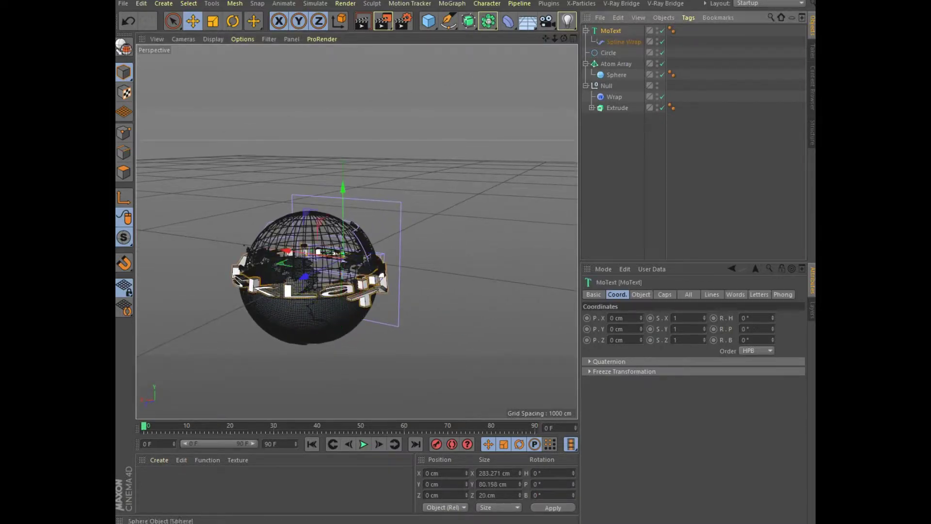
Give the MoText 0 cm depth and 120 cm height, and delete the title's middle words.
click(640, 295)
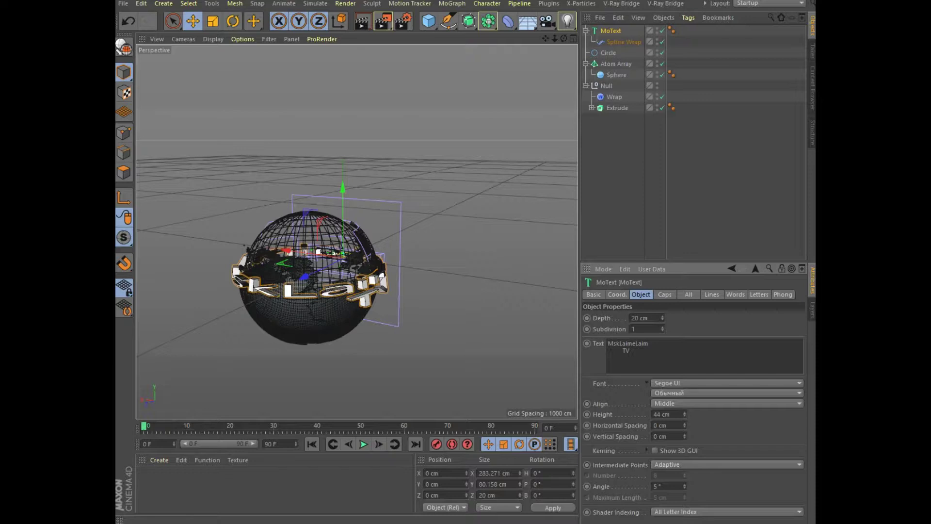
text(10)
key(Return)
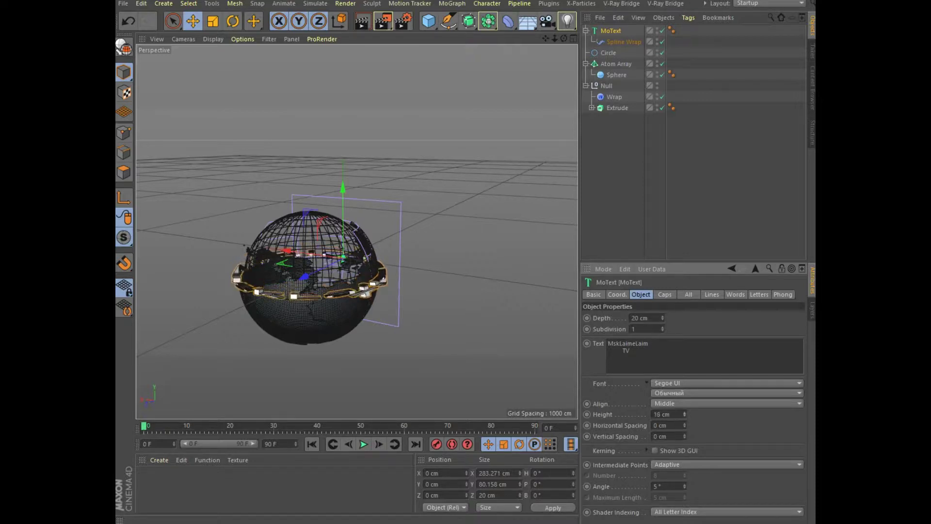
mouse_move(684, 414)
mouse_down()
mouse_move(684, 383)
mouse_move(684, 407)
mouse_up()
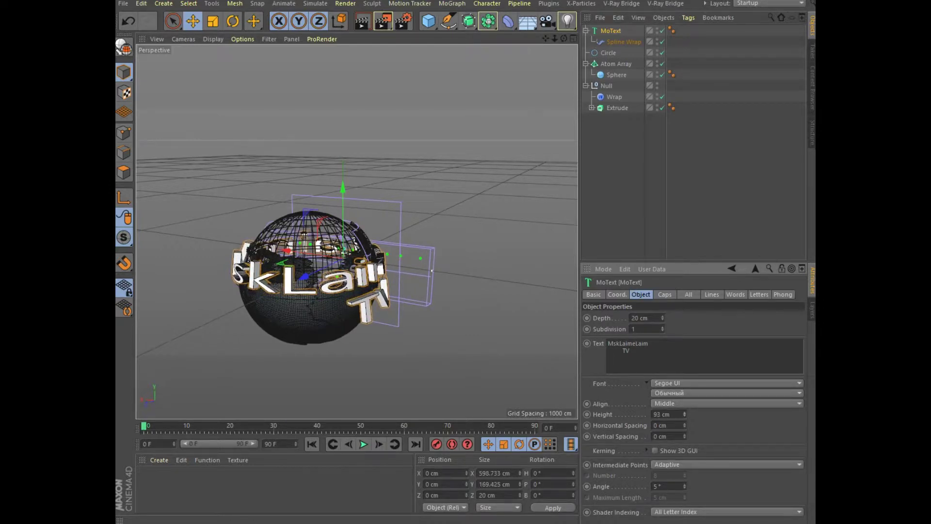
mouse_move(663, 317)
mouse_down()
mouse_move(663, 334)
mouse_move(663, 325)
mouse_up()
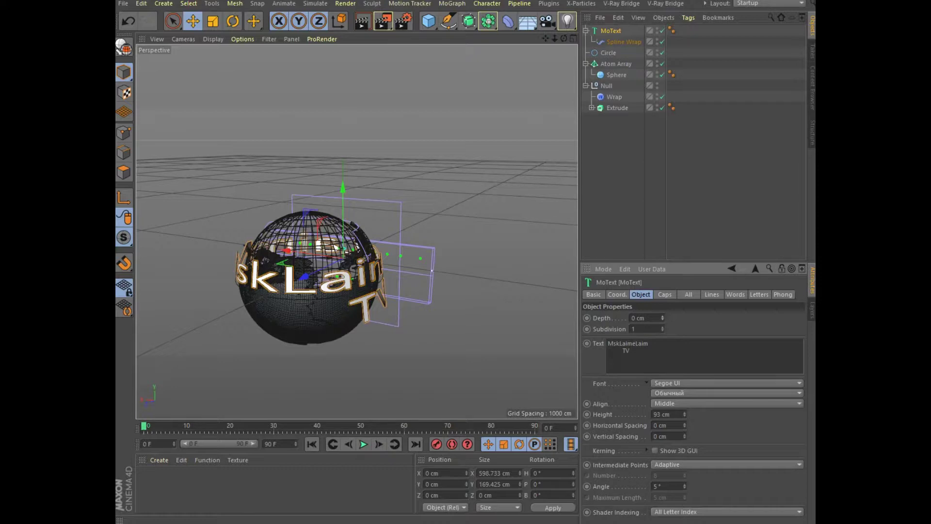
mouse_move(684, 414)
mouse_down()
mouse_move(684, 436)
mouse_move(684, 396)
mouse_up()
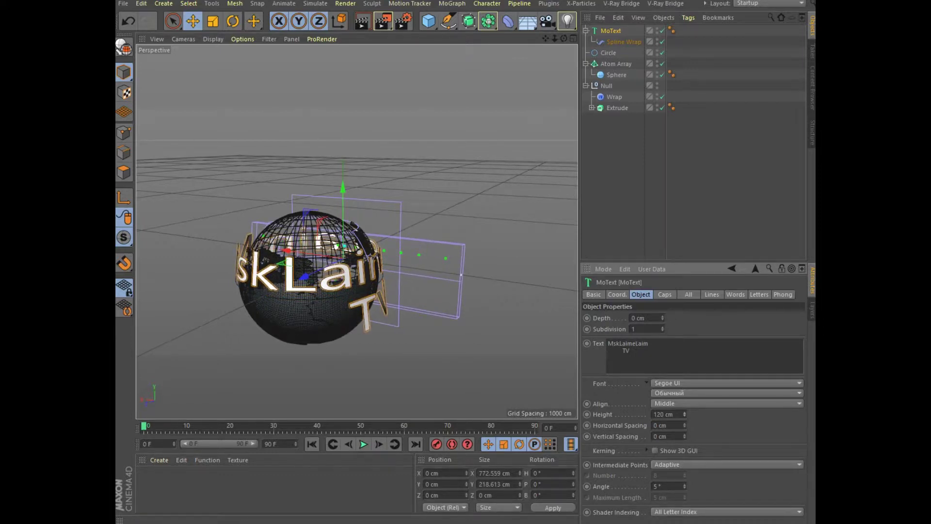
drag(648, 343, 619, 343)
key(BackSpace)
key(BackSpace)
key(BackSpace)
key(BackSpace)
key(BackSpace)
key(BackSpace)
key(BackSpace)
key(BackSpace)
key(BackSpace)
key(BackSpace)
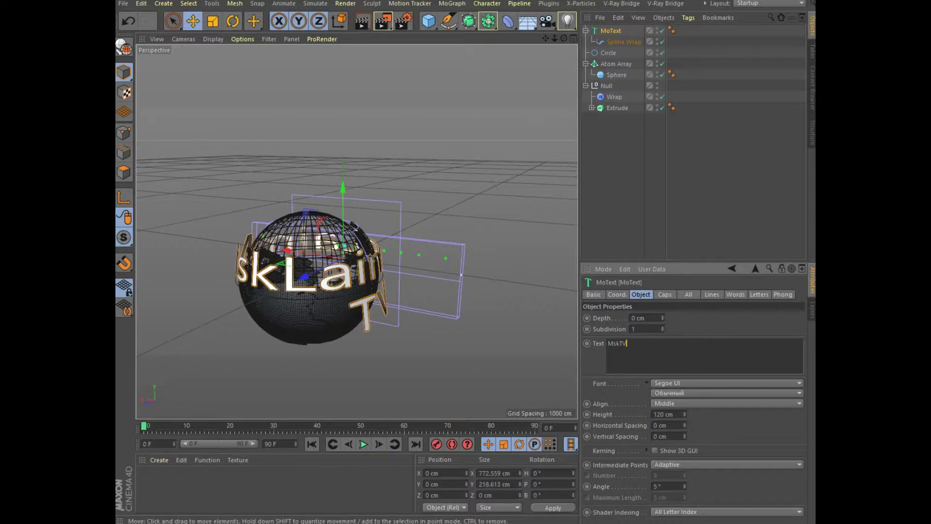
Commit the shortened title MskTV and settle its MoText height at exactly 100 cm.
key(ctrl+shift+a)
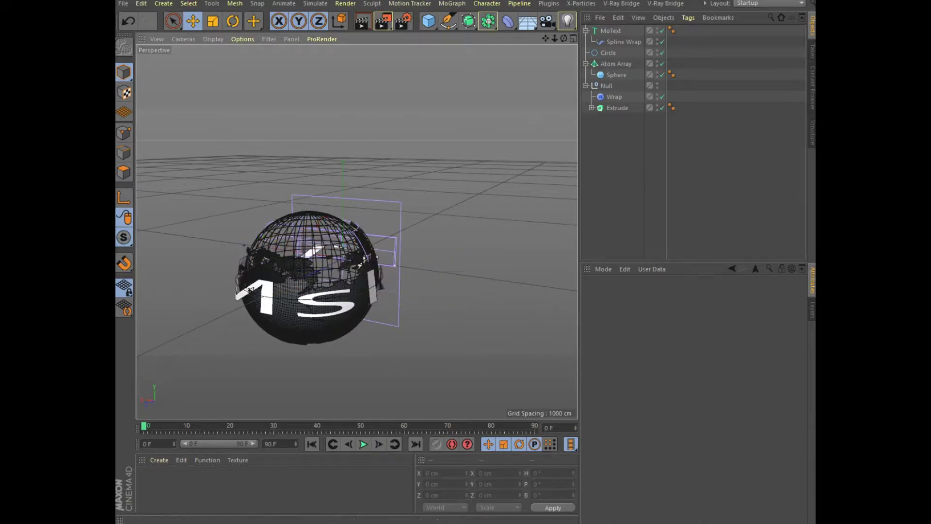
key(ctrl+z)
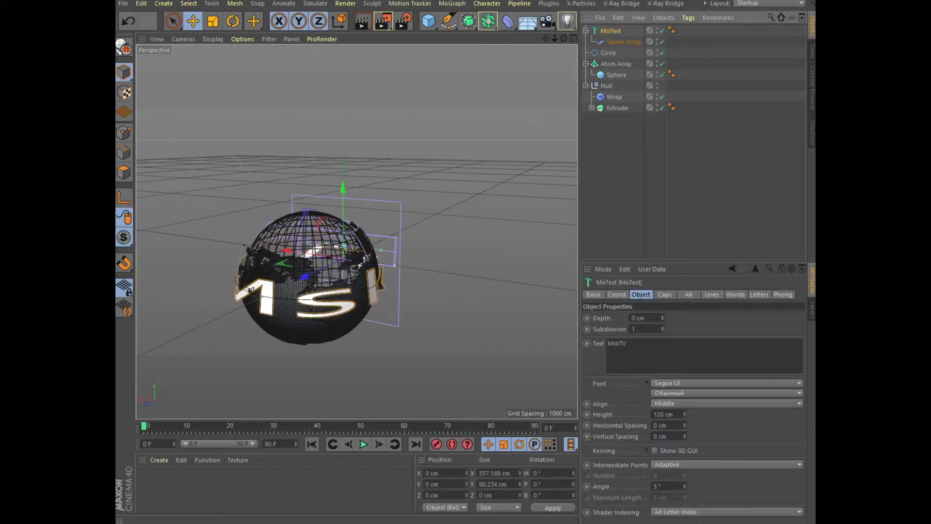
drag(684, 414, 685, 485)
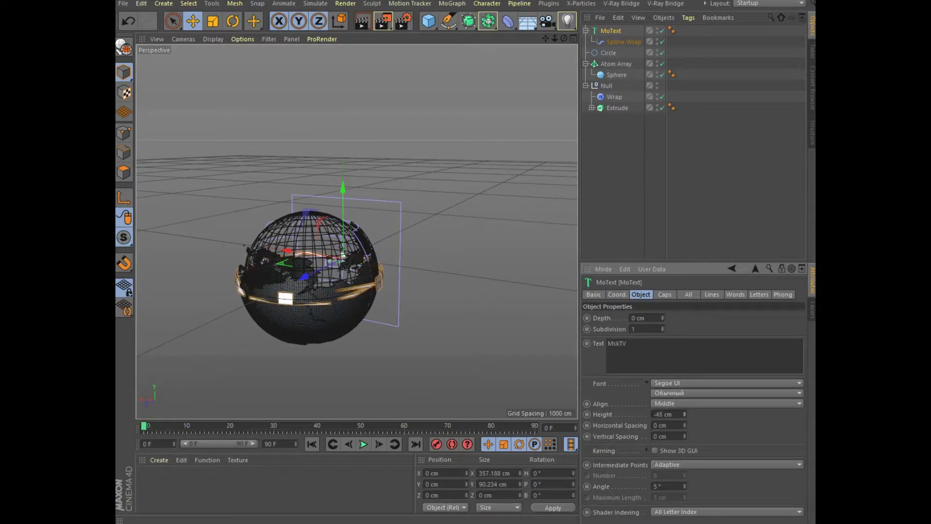
drag(684, 414, 684, 448)
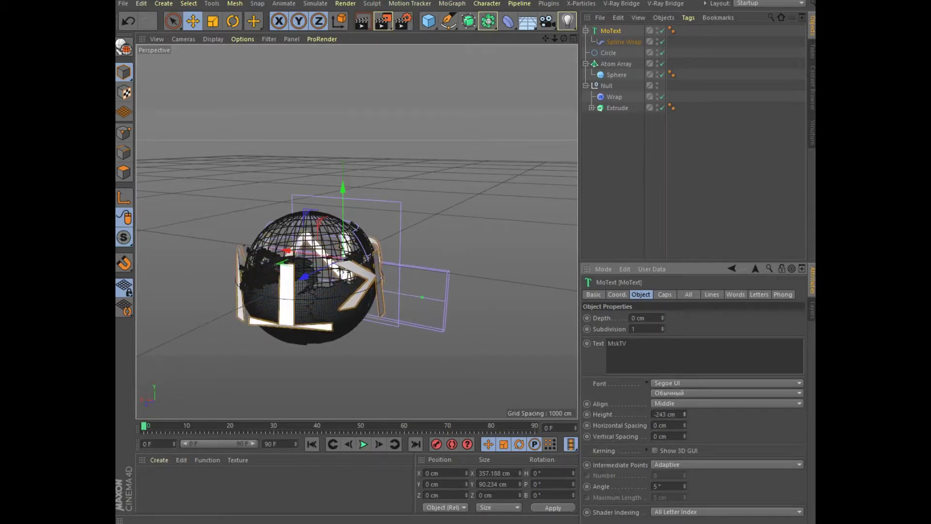
drag(684, 414, 684, 276)
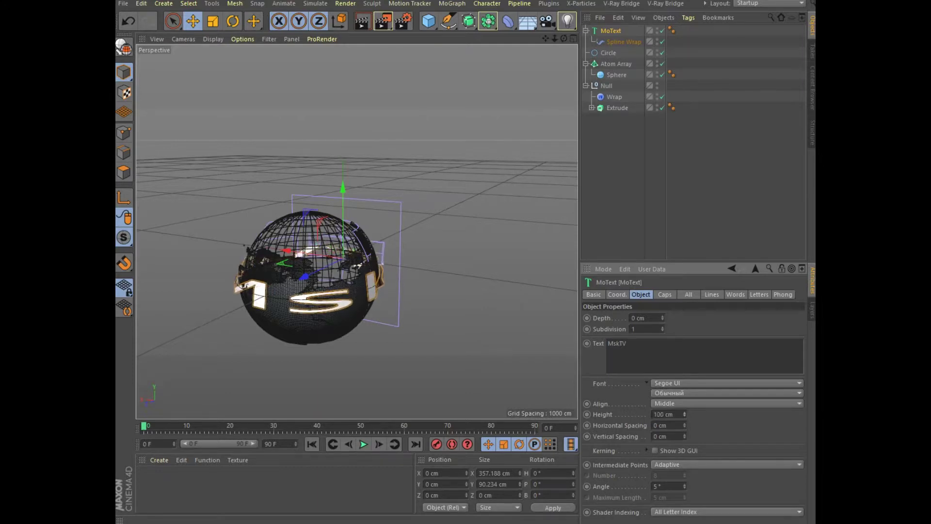
drag(684, 414, 684, 388)
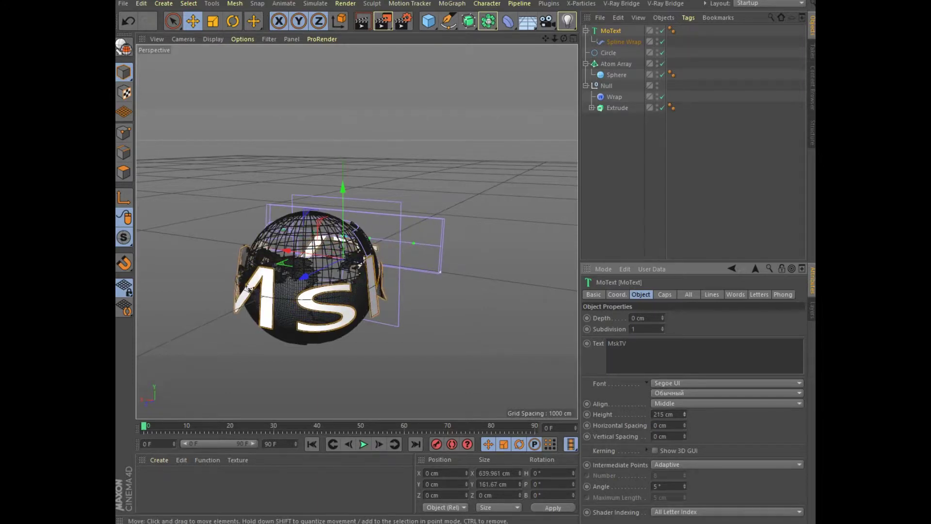
double_click(662, 414)
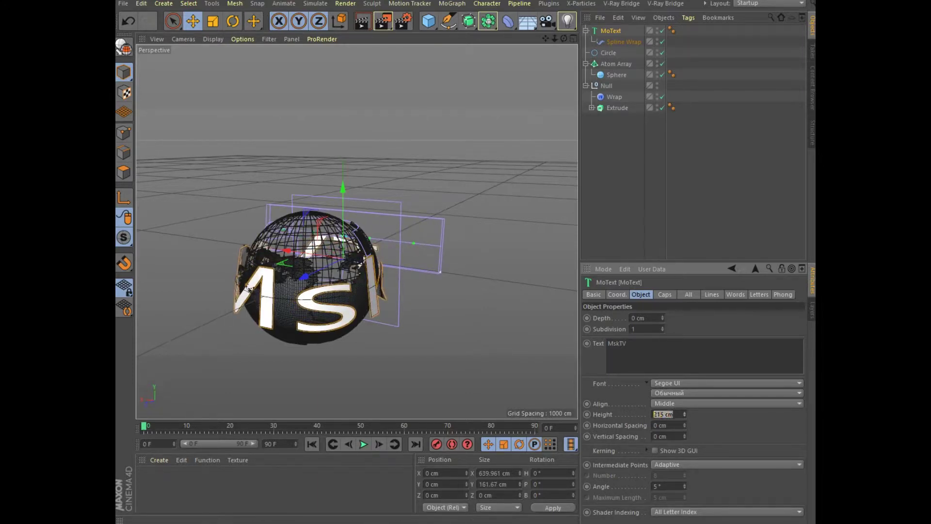
text(100)
key(Return)
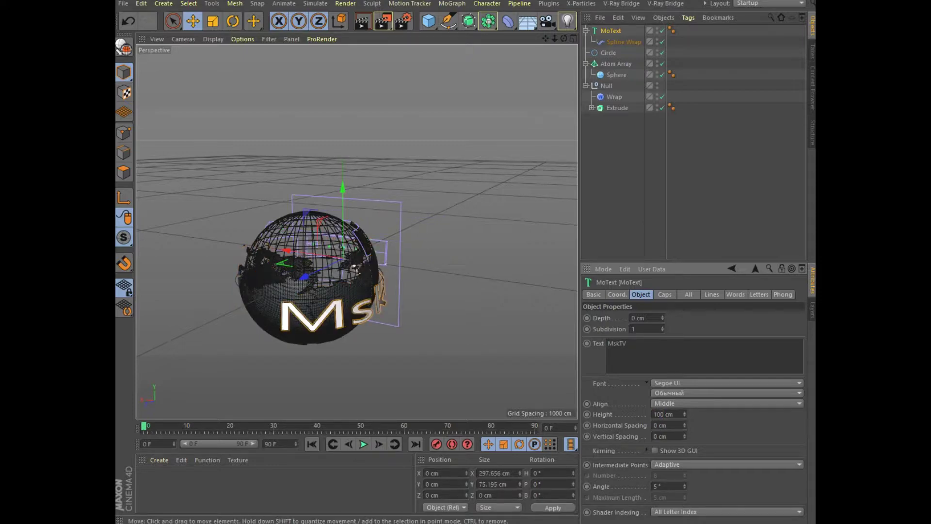
drag(563, 38, 357, 231)
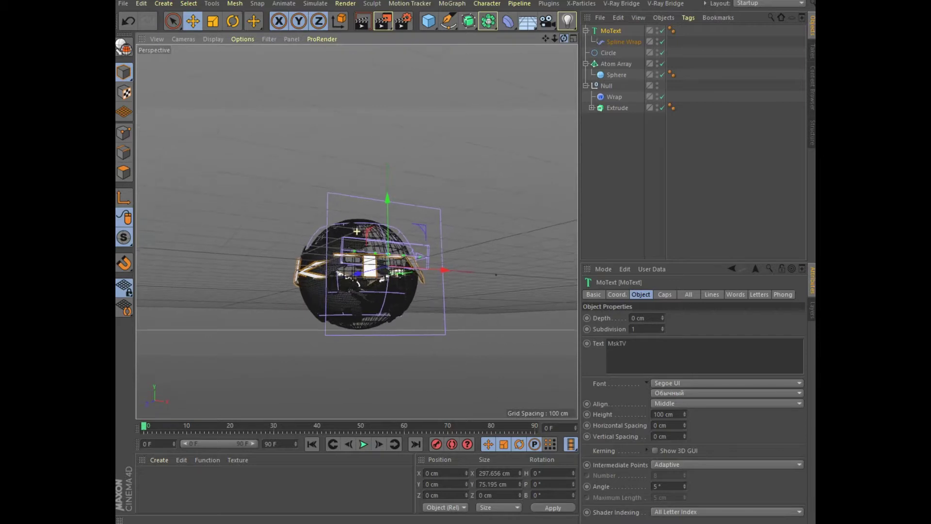
drag(357, 231, 374, 233)
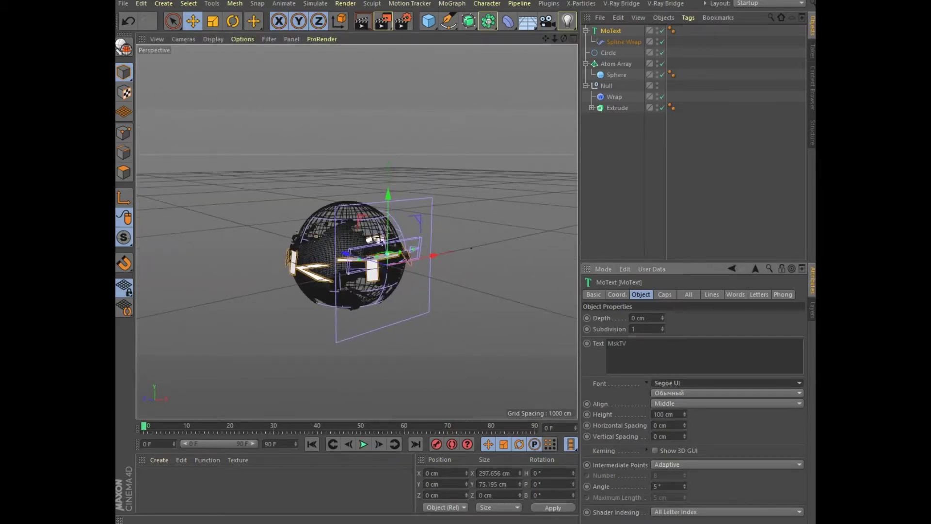
click(725, 383)
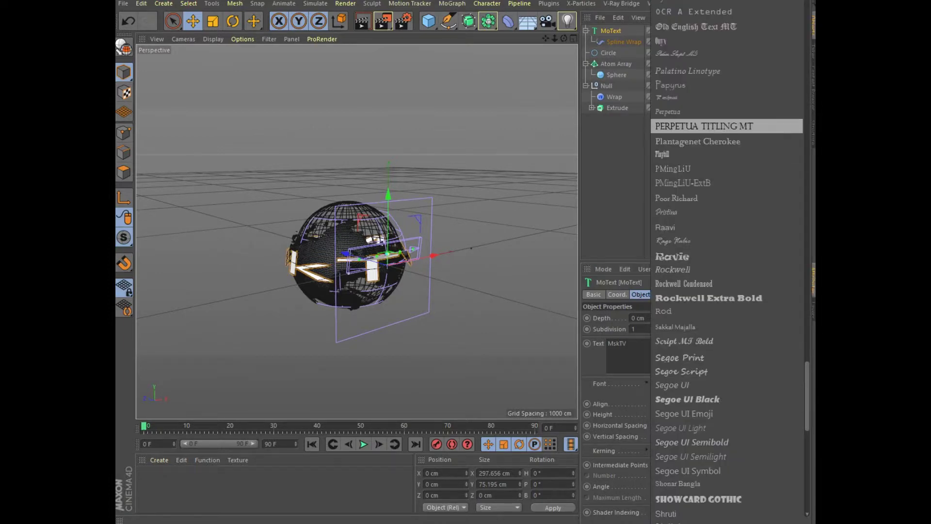
Switch the title font to Perpetua Titling MT and set its height to 50 cm.
click(703, 126)
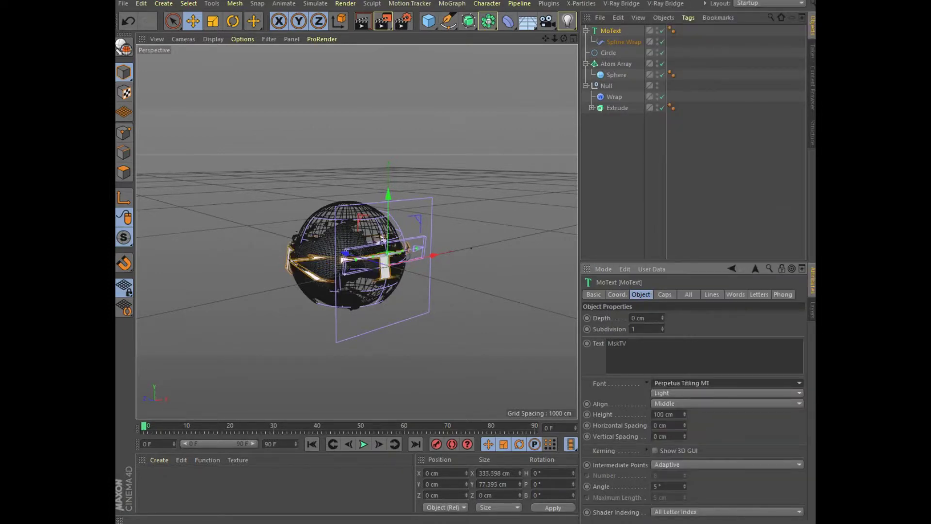
click(663, 414)
text(50)
key(Return)
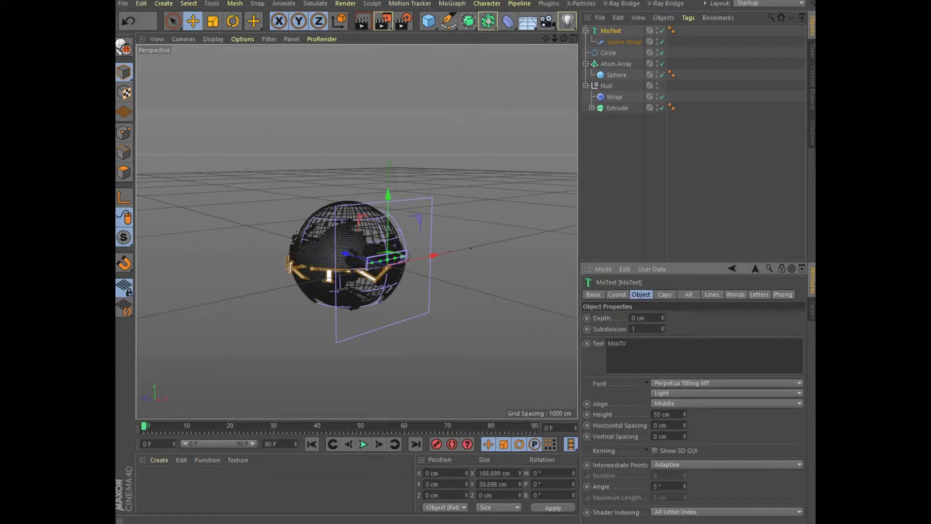
drag(564, 38, 538, 38)
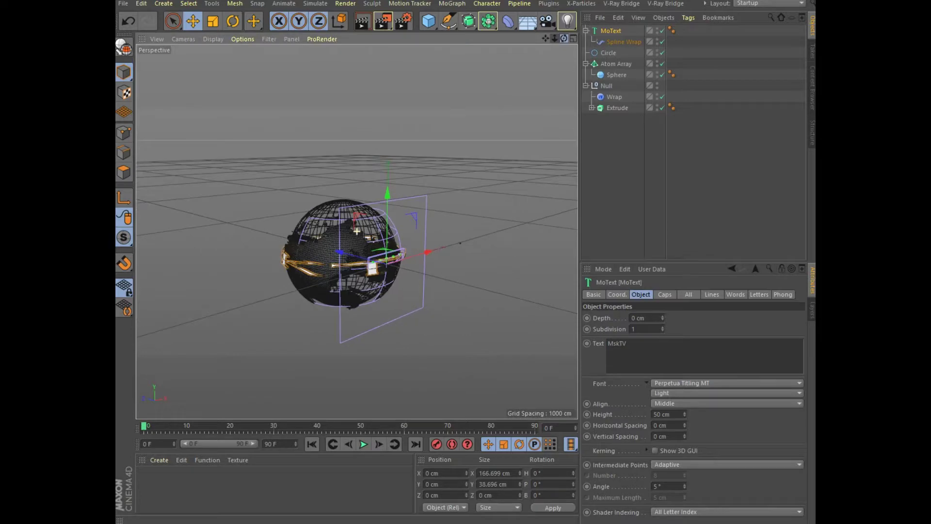
scroll(296, 265, up, 3)
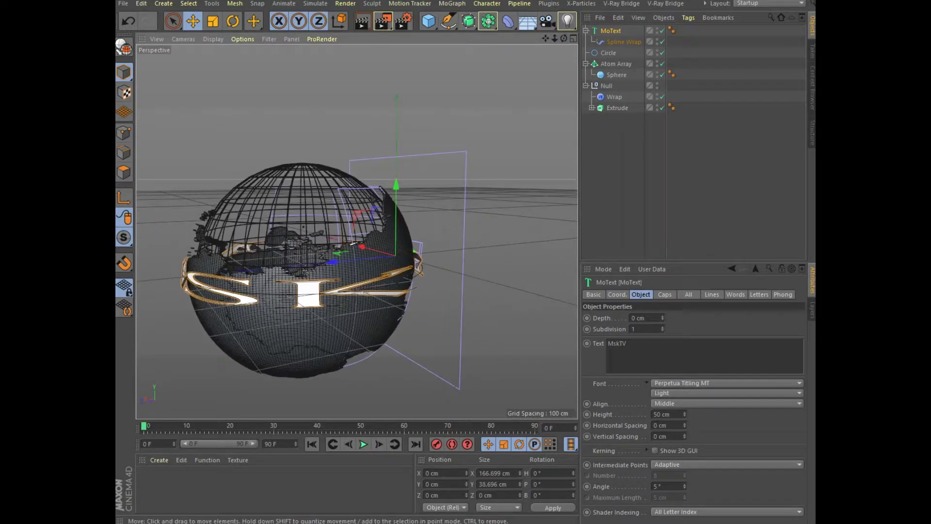
mouse_move(311, 232)
alt+mouse_down()
mouse_move(356, 231)
mouse_move(340, 233)
alt+mouse_up()
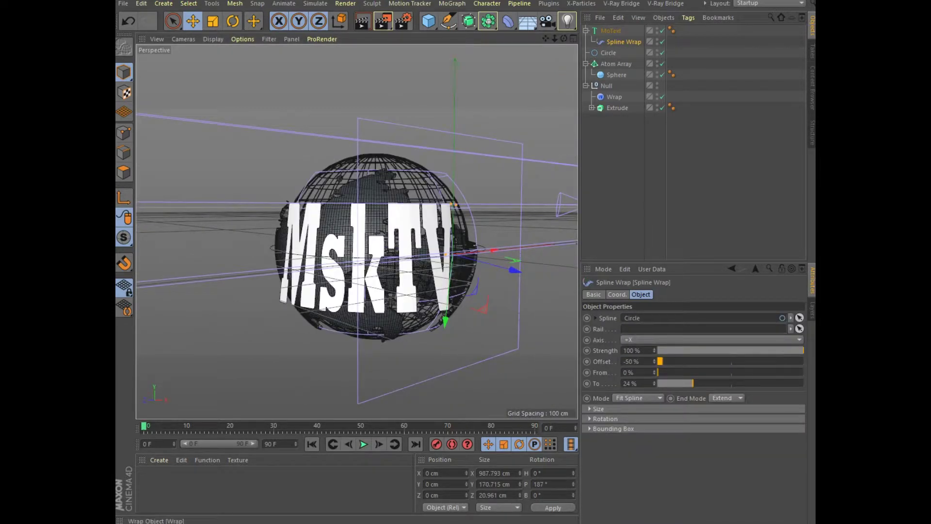
Change the title to MskLaimeLaim above TV and set its height to 70 cm.
click(610, 31)
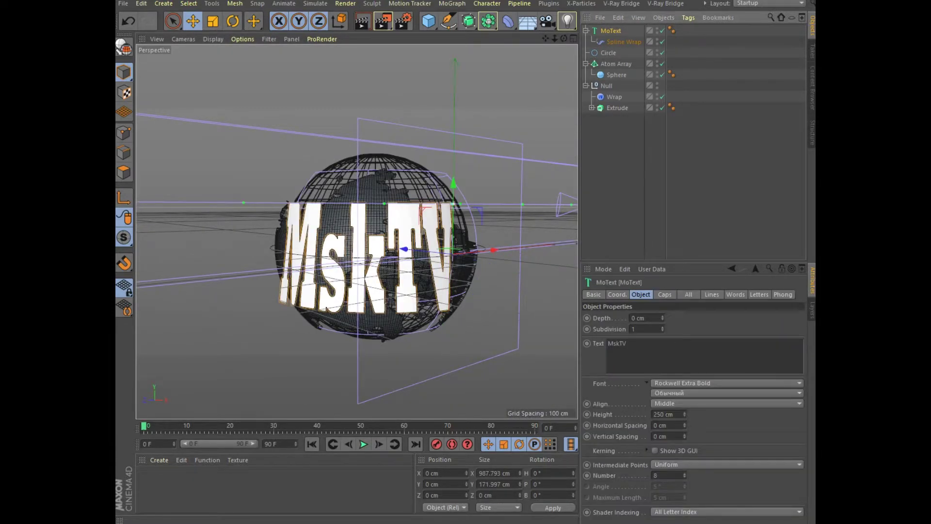
click(619, 343)
key(Return)
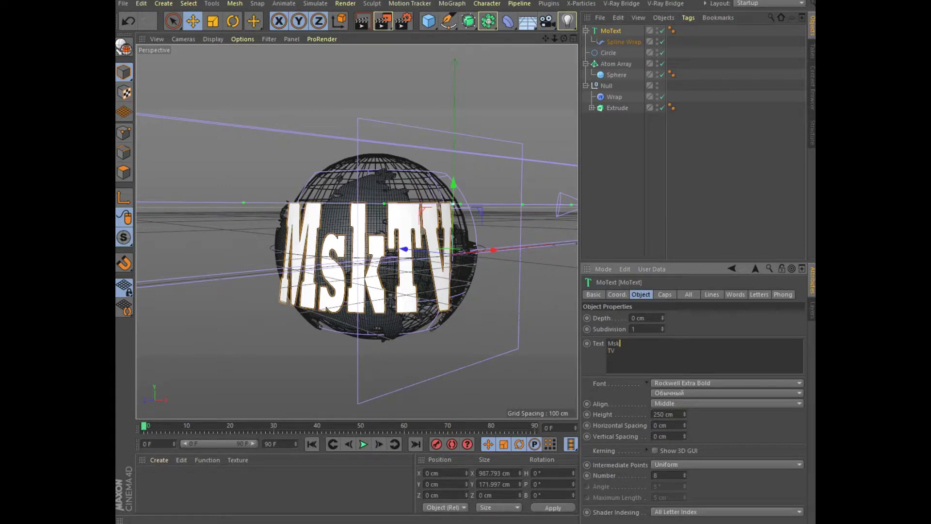
text(Laimebaim)
key(Tab)
text(70)
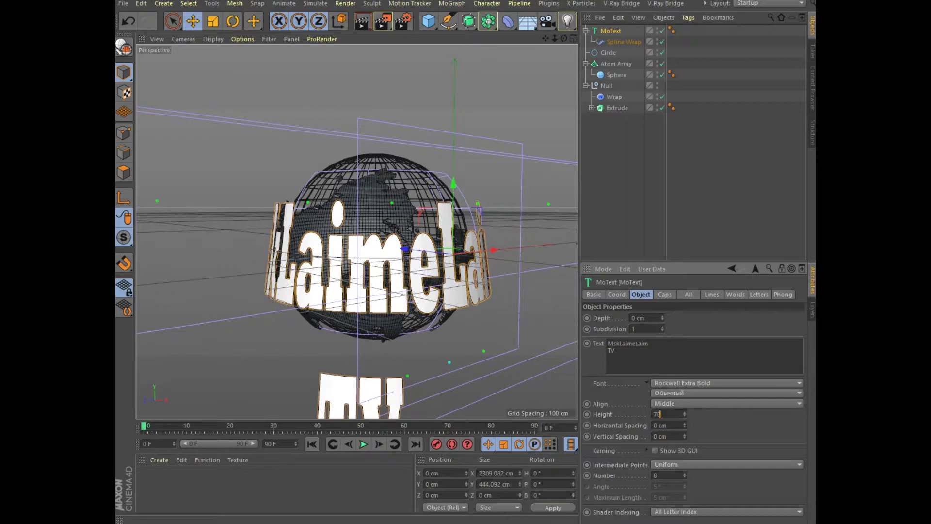
key(Return)
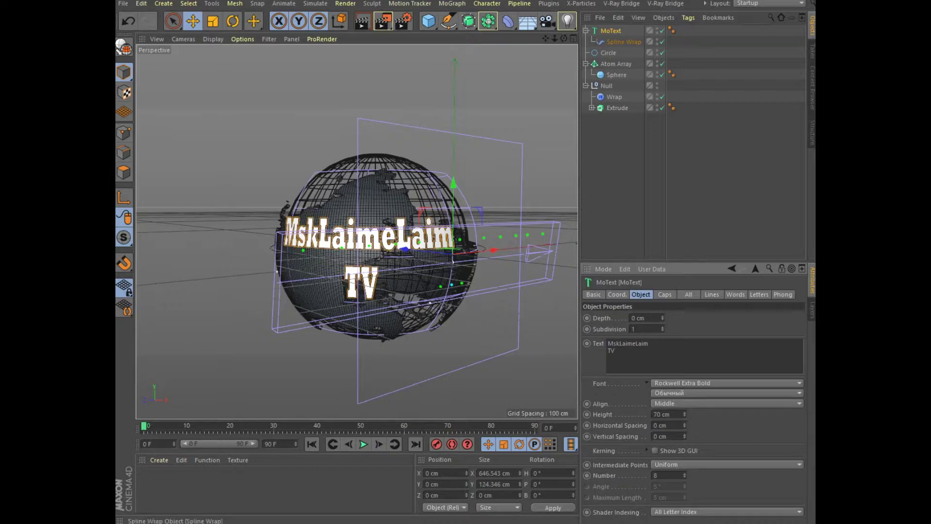
click(623, 41)
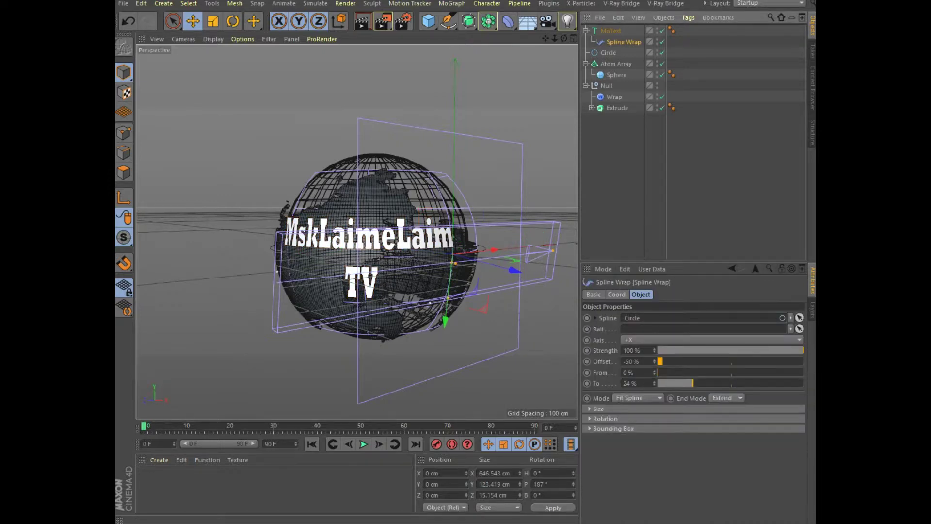
Test the wrap offset and set the animation end to 200 frames.
drag(660, 361, 750, 361)
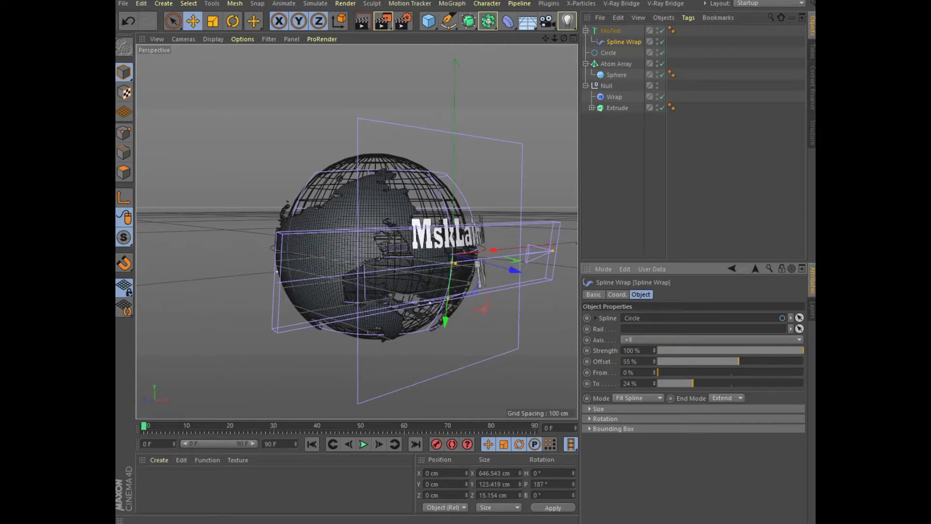
drag(749, 361, 657, 361)
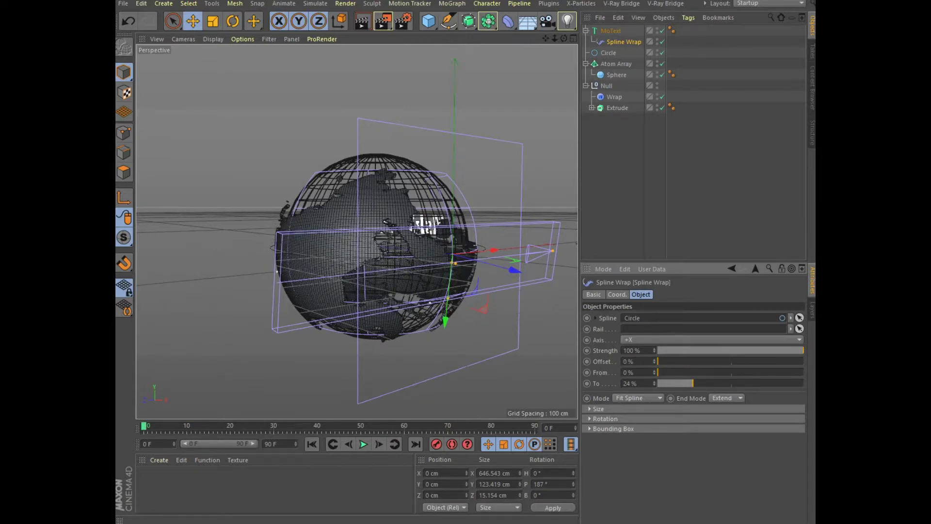
click(270, 443)
text(200)
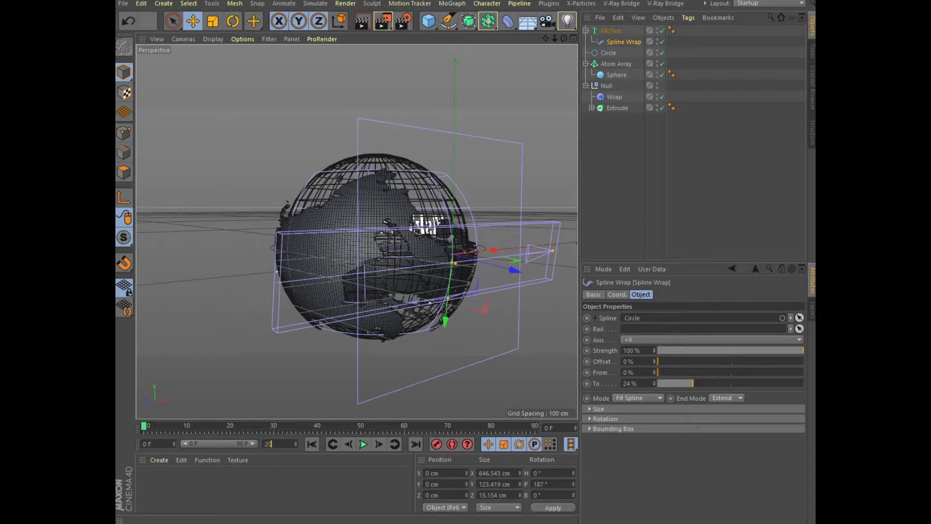
key(Return)
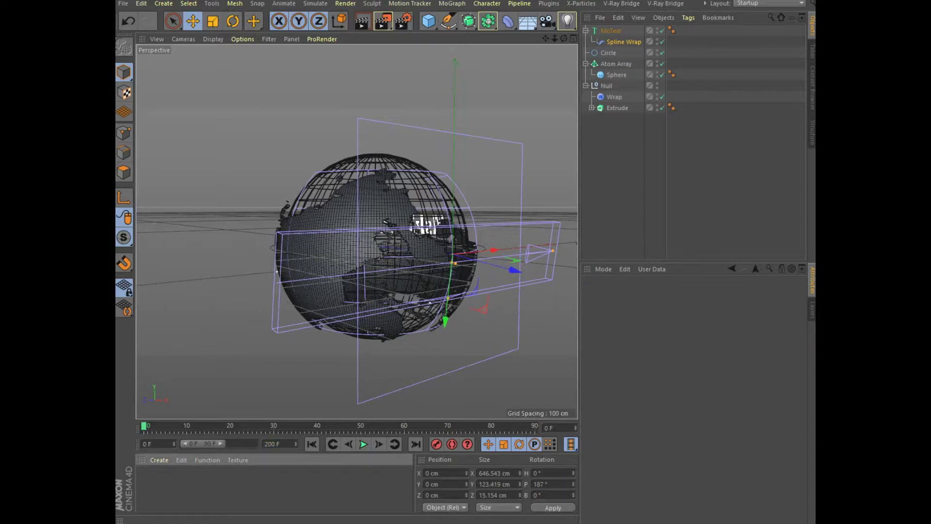
drag(220, 444, 256, 444)
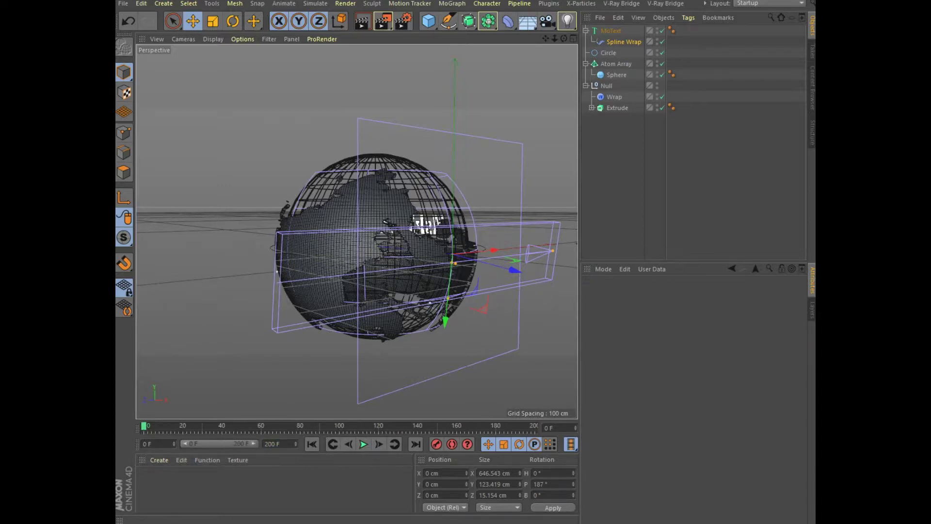
Keyframe the Spline Wrap offset at frame 0 and at a new value at frame 100.
click(623, 42)
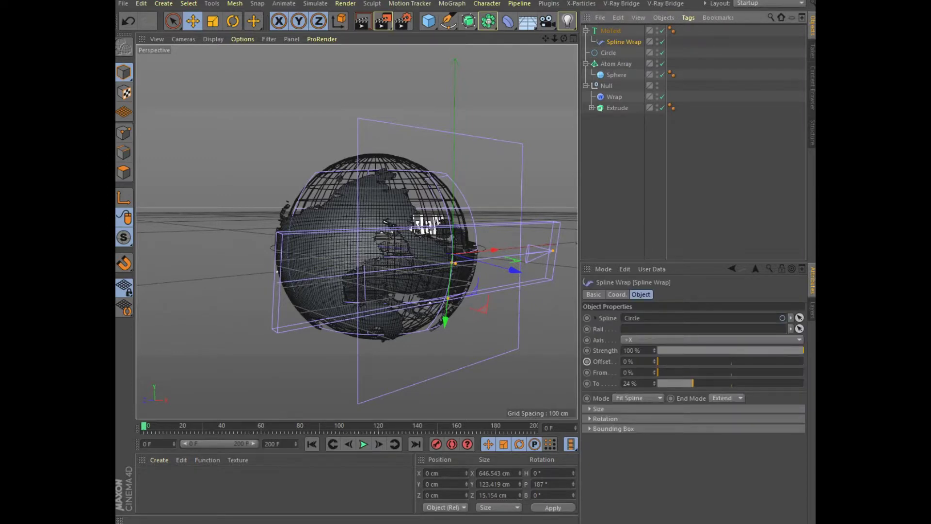
click(586, 361)
click(220, 425)
drag(219, 426, 339, 426)
mouse_move(654, 361)
mouse_down()
mouse_move(640, 365)
mouse_move(667, 357)
mouse_up()
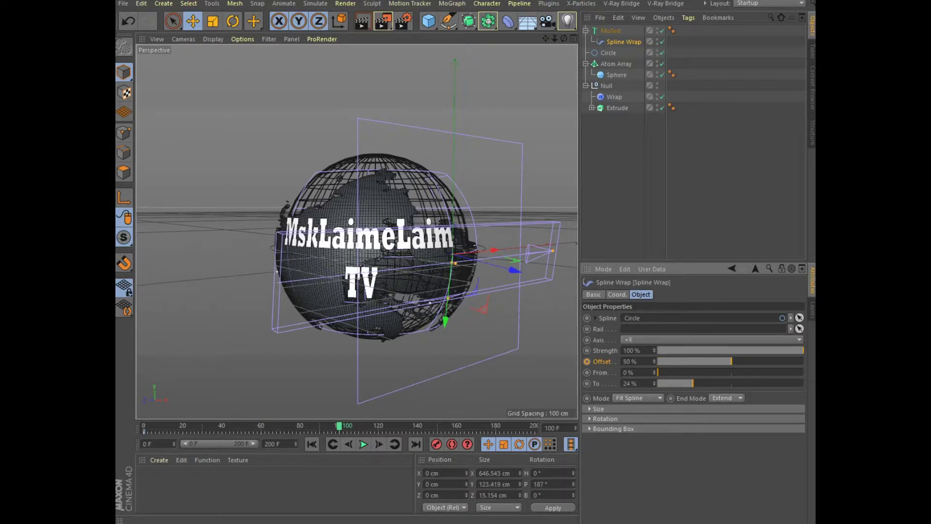
click(586, 362)
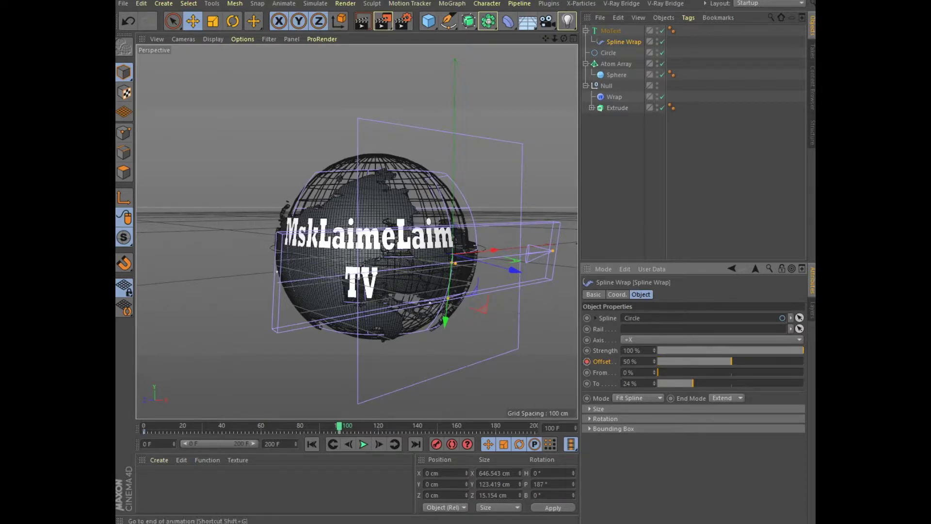
Keyframe larger offsets at frame 178 and the last frame, reaching 100%.
drag(339, 426, 491, 427)
drag(654, 361, 703, 362)
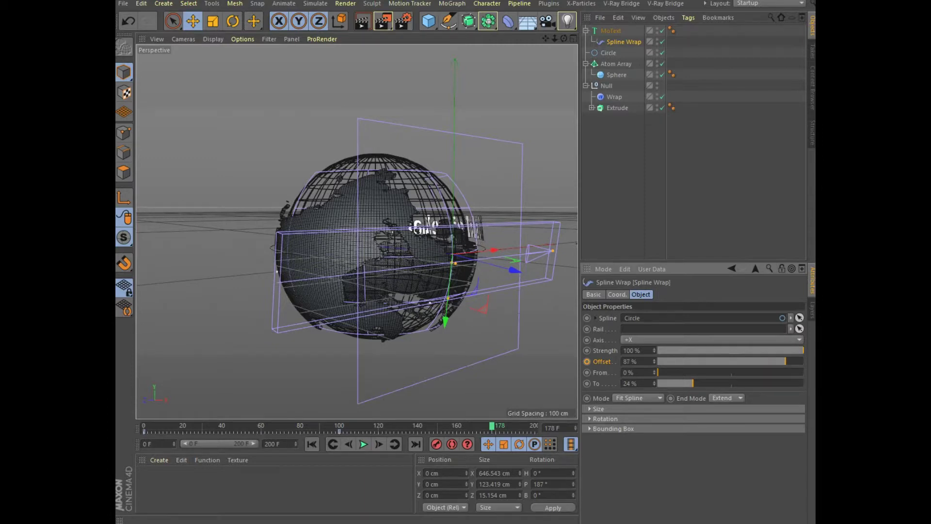
click(586, 362)
key(shift+g)
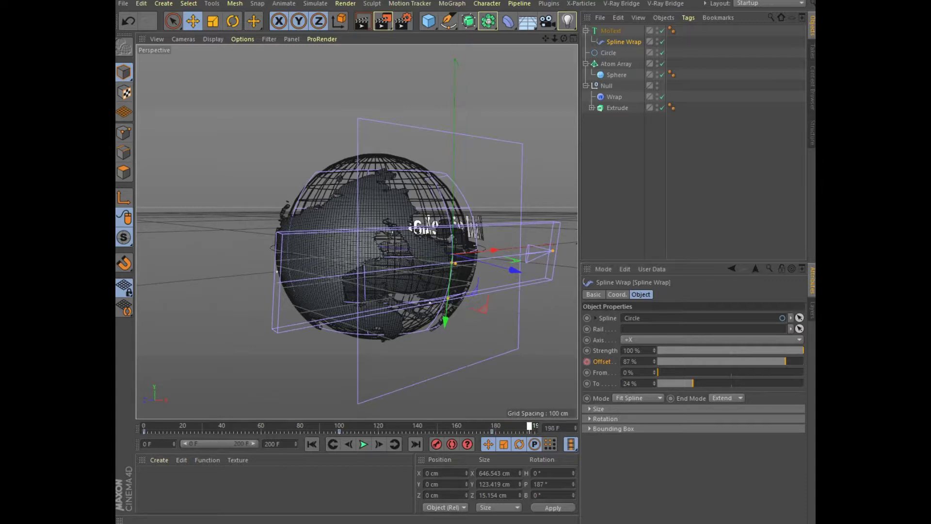
drag(653, 362, 640, 361)
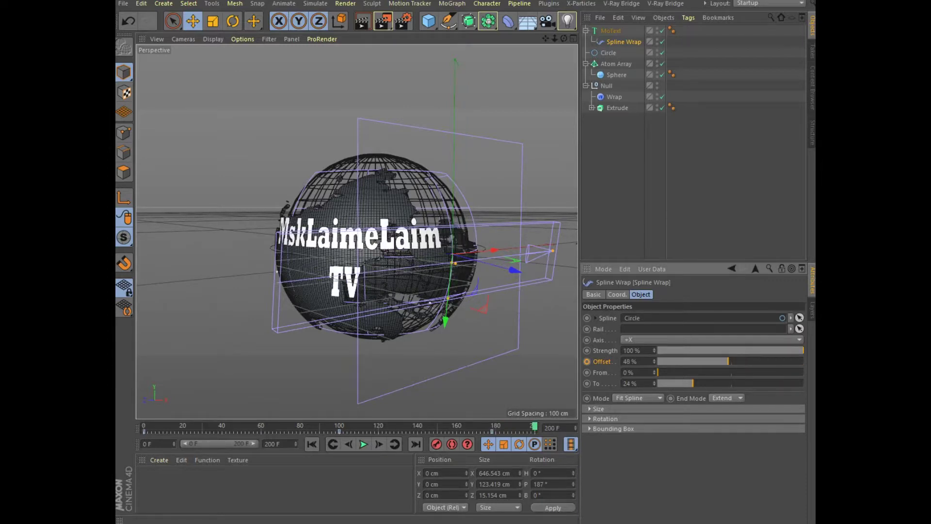
drag(735, 361, 803, 361)
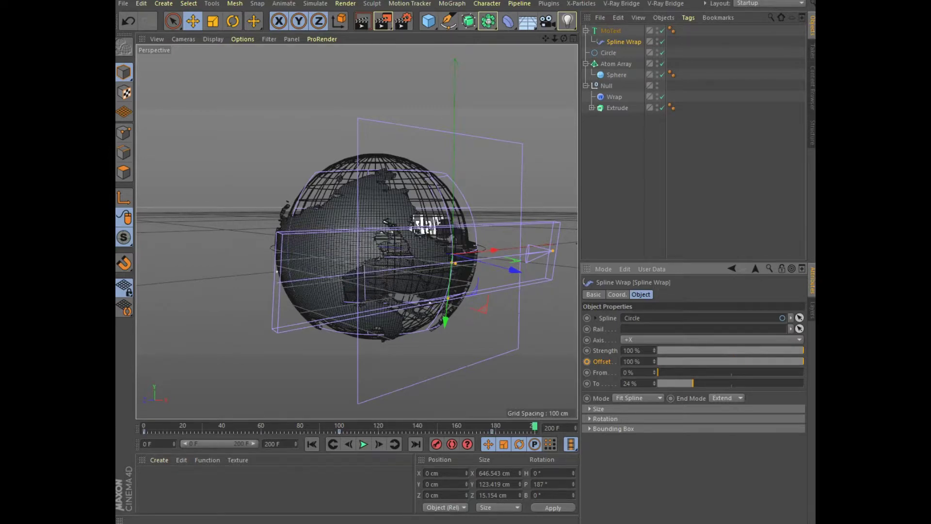
ctrl+click(586, 361)
Create a material with Color and Reflectance off and light-blue Luminance.
click(159, 460)
click(160, 343)
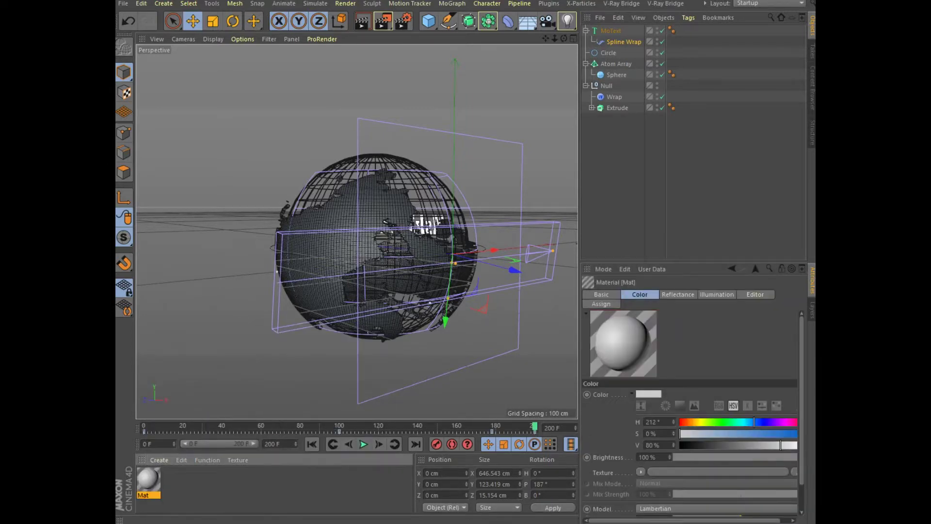
double_click(148, 478)
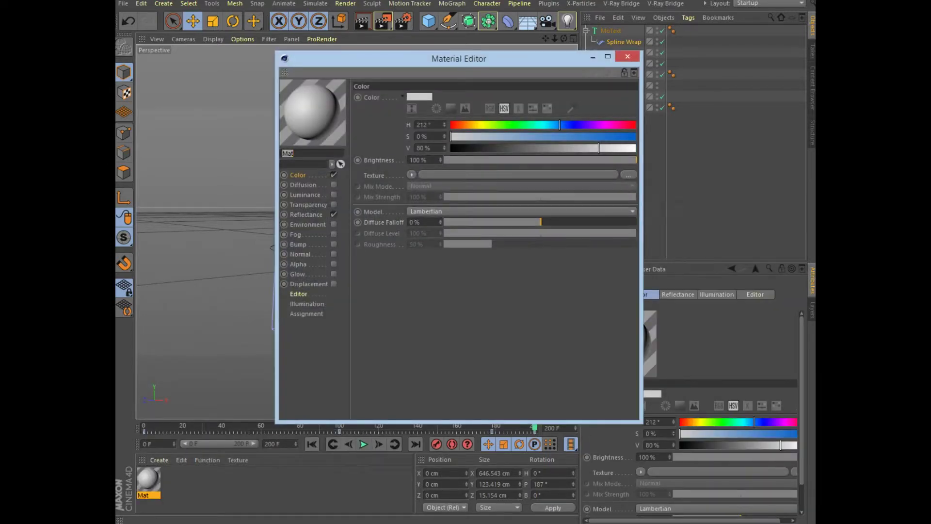
click(333, 215)
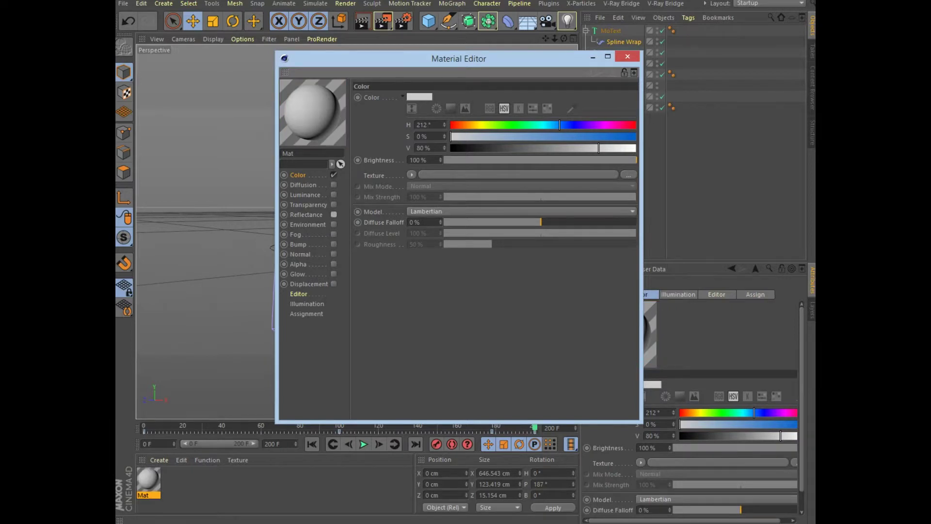
click(334, 174)
click(334, 194)
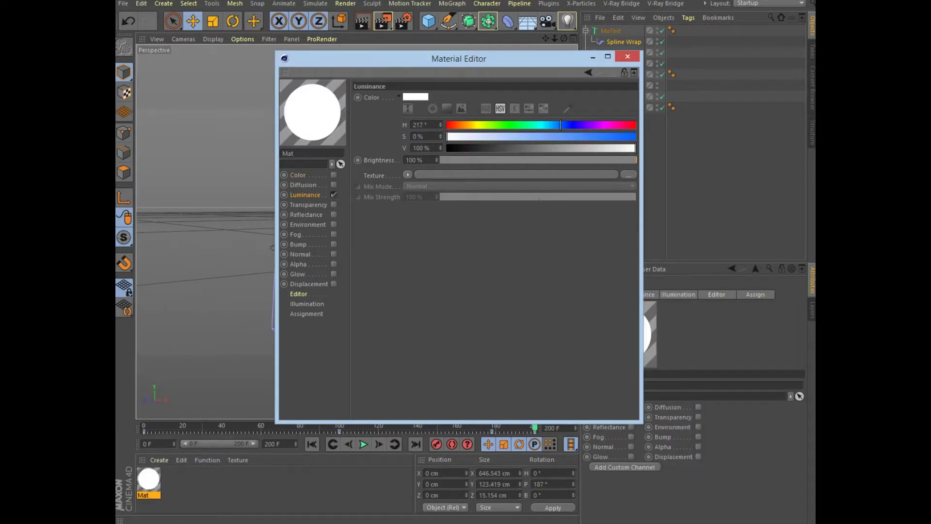
click(549, 136)
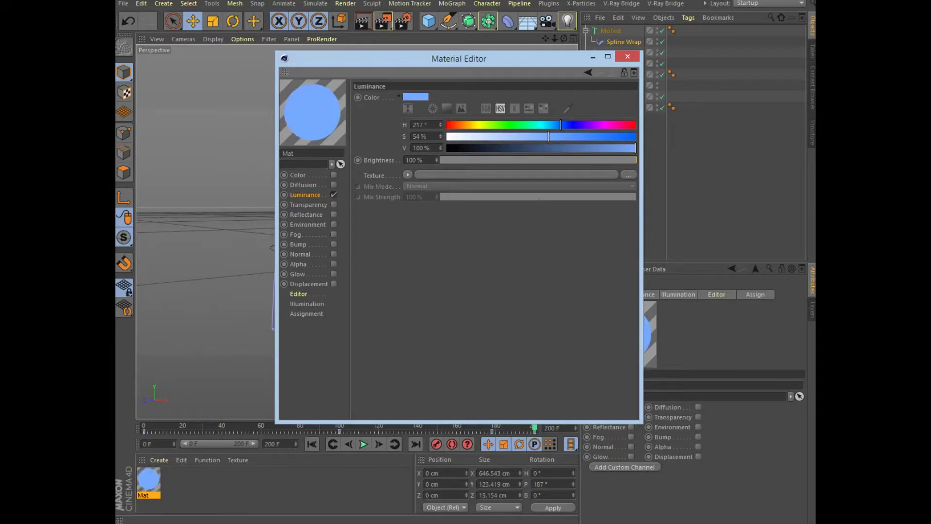
click(627, 56)
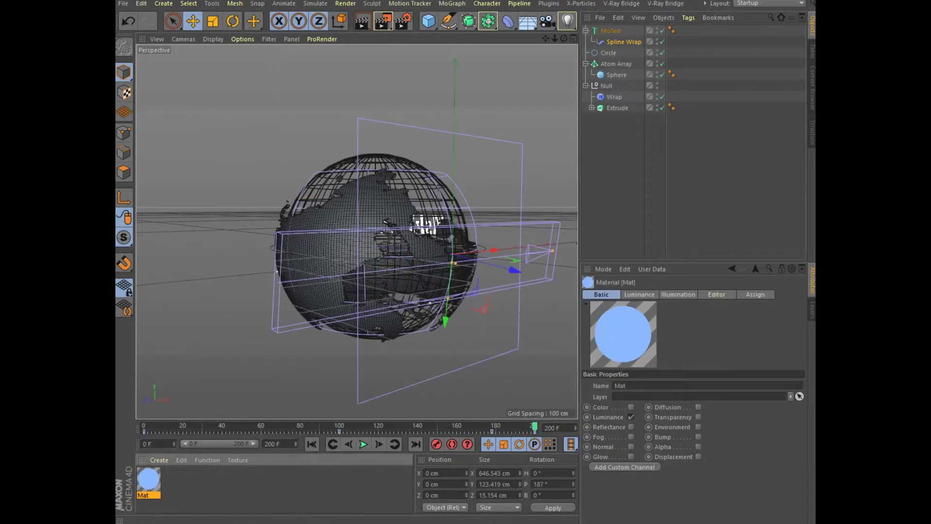
Apply the glowing material to the Atom Array lattice and preview it with Interactive Render.
drag(148, 479, 616, 63)
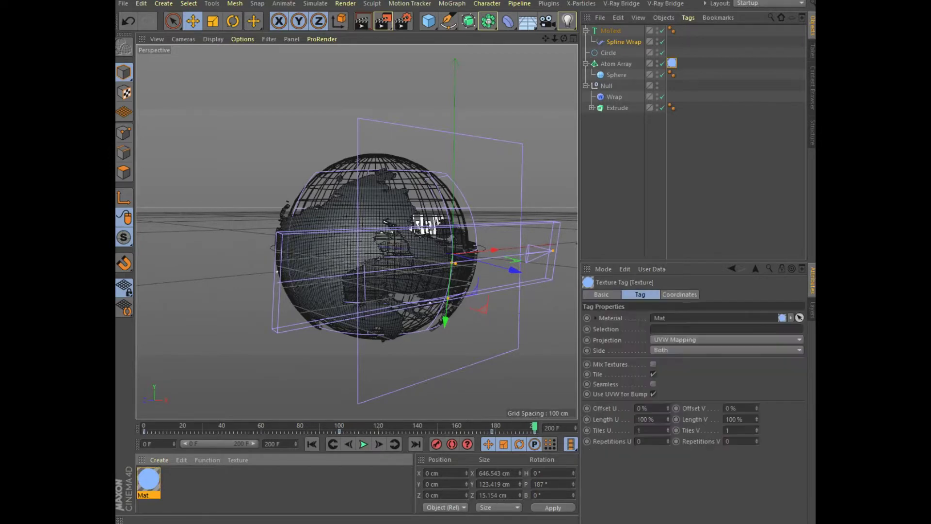
click(362, 21)
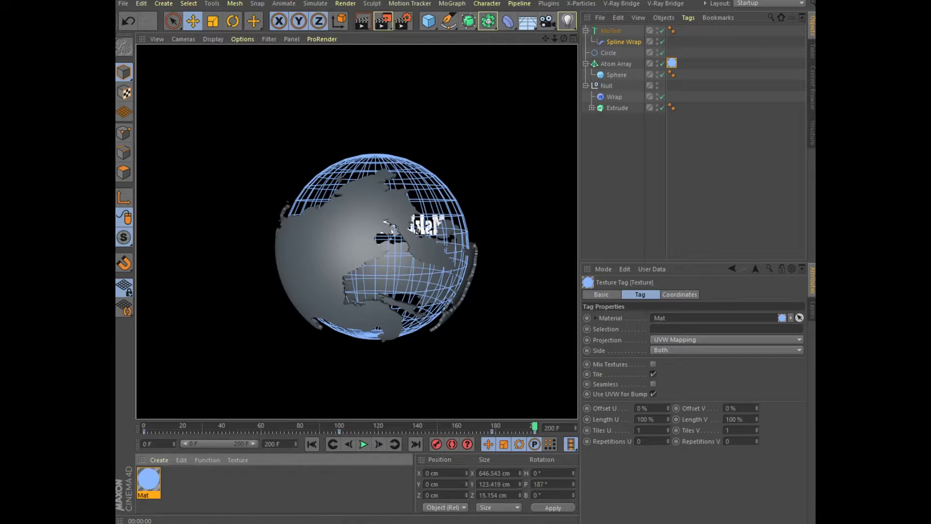
double_click(204, 485)
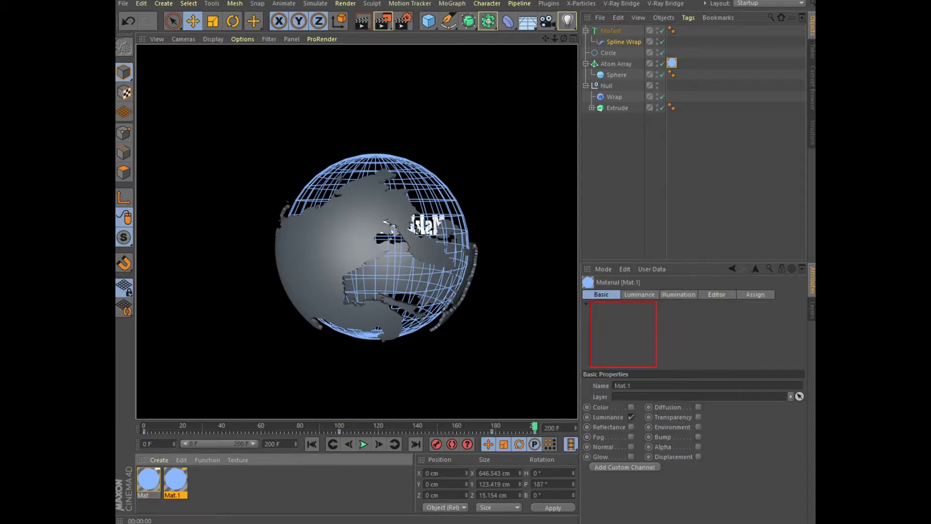
Give Mat.1 a blue base colour, with glow off and reflectance on.
double_click(175, 480)
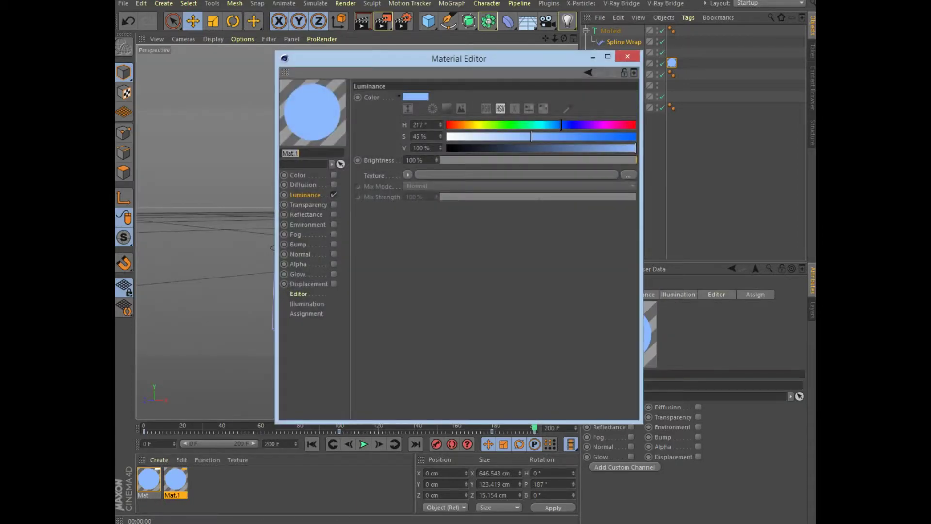
click(333, 194)
click(334, 214)
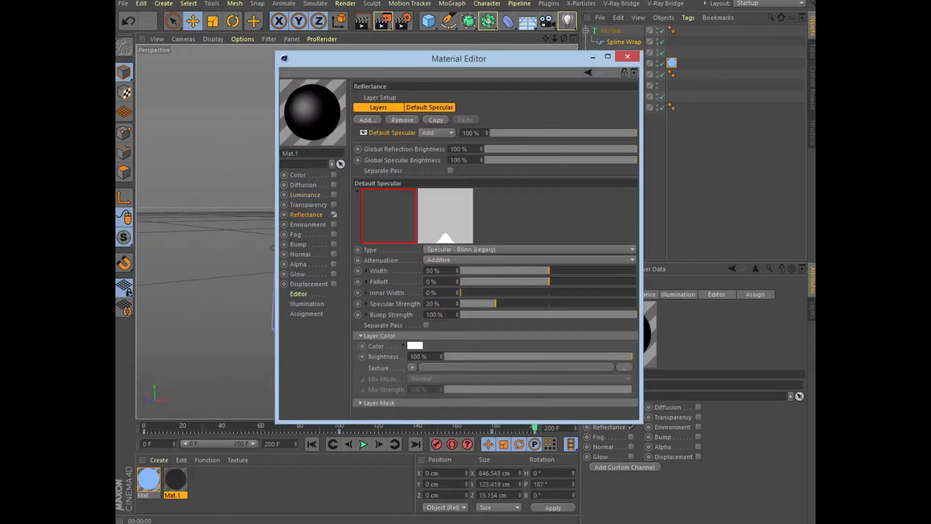
click(333, 175)
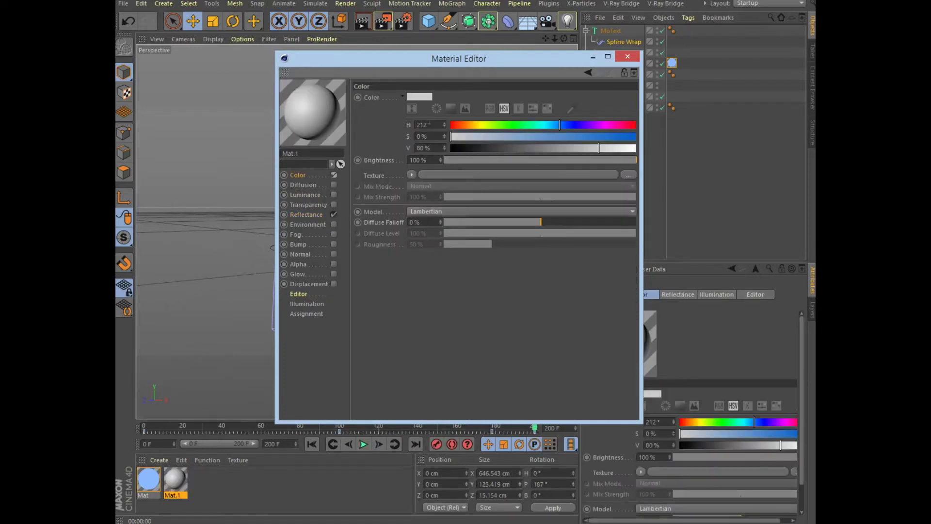
click(597, 136)
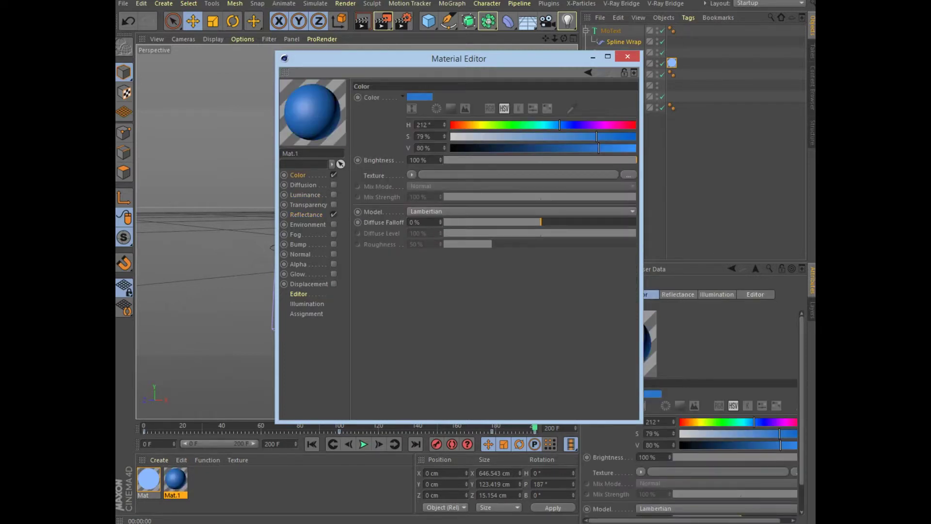
Set Mat.1's specular layer colour to light blue, hue 199 and saturation 65.
click(306, 214)
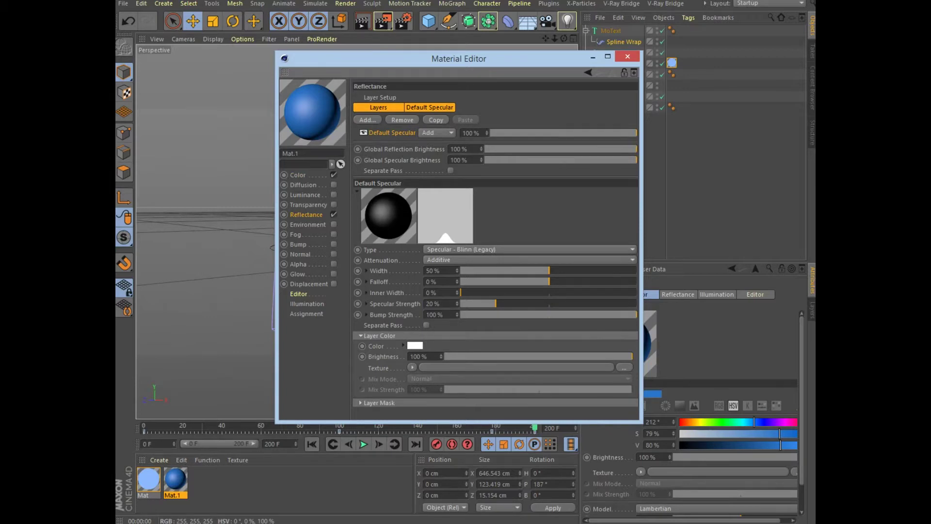
click(420, 344)
text(199)
key(Tab)
text(65)
key(Tab)
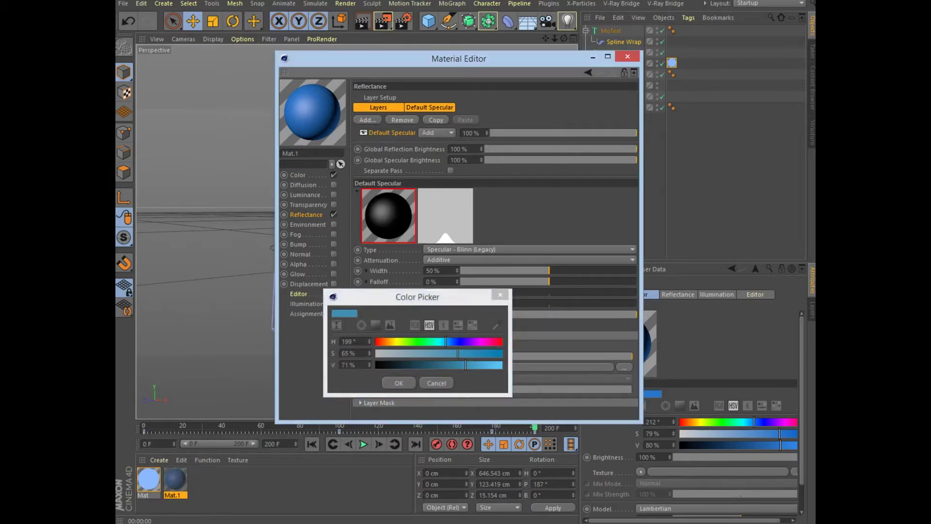
key(Return)
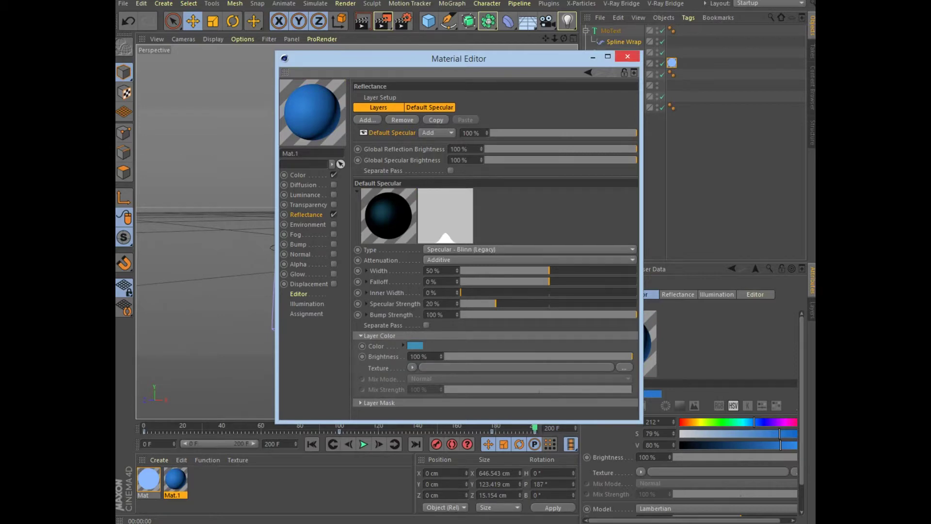
key(alt+F4)
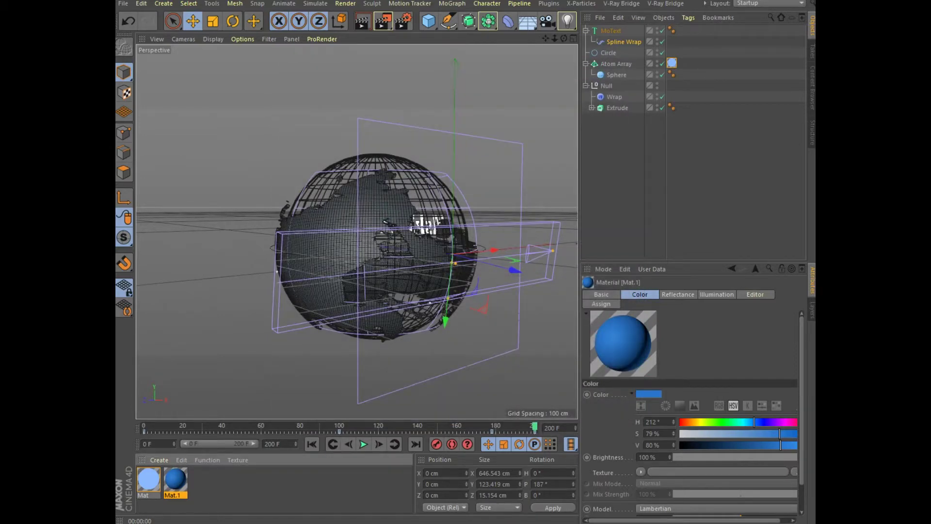
Apply Mat.1 to the continents' Null and render the view to check it.
drag(175, 480, 606, 85)
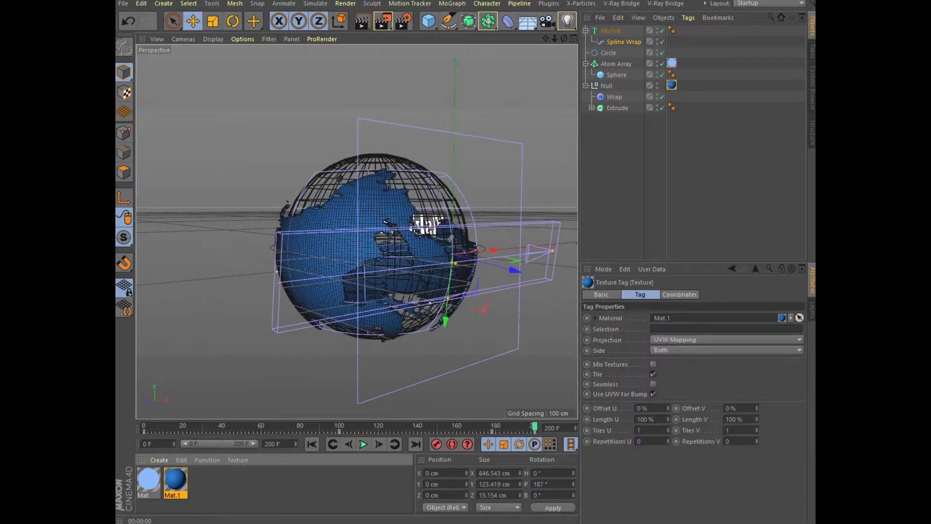
click(362, 21)
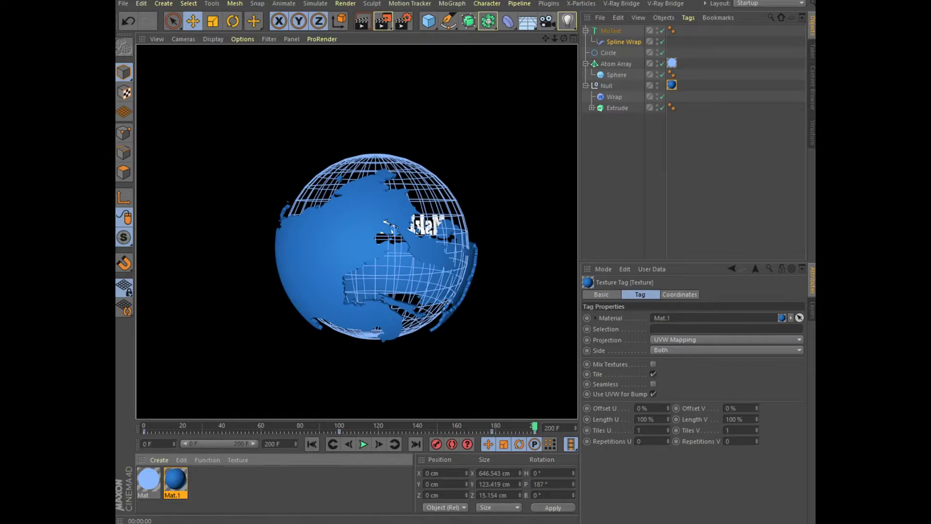
click(175, 480)
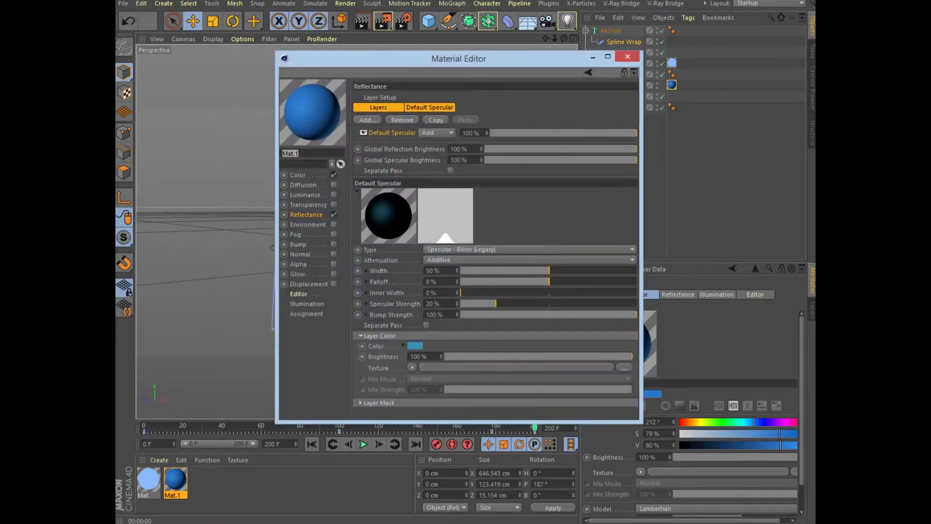
Turn off Mat.1's Color channel, render the dark continents, then create and open Mat.2.
click(334, 174)
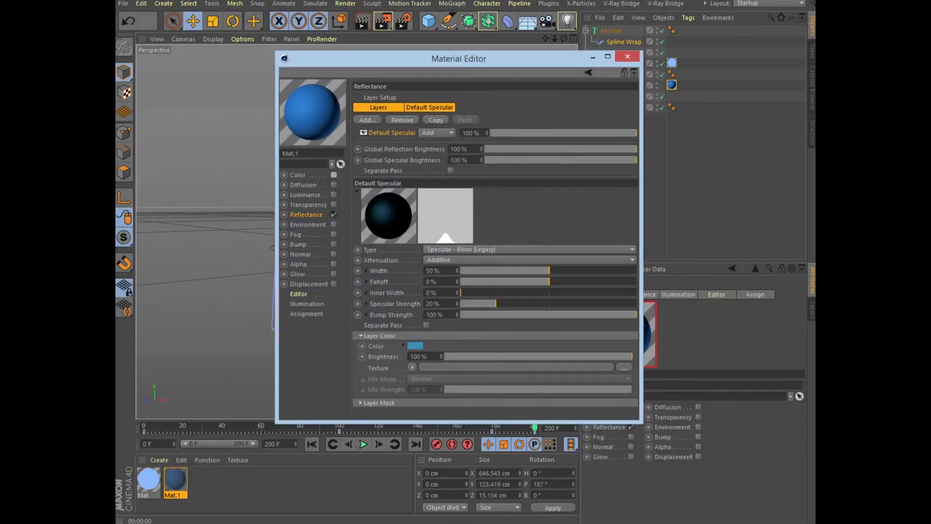
click(627, 57)
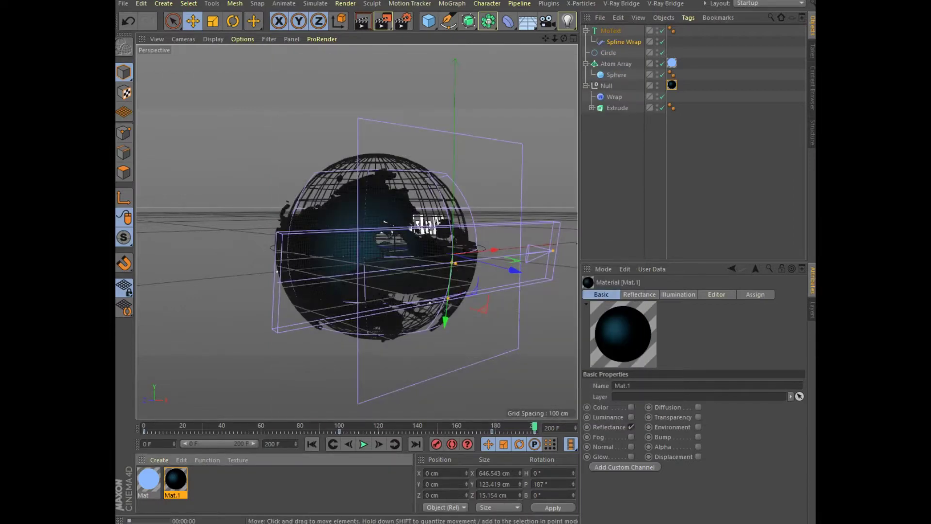
key(ctrl+r)
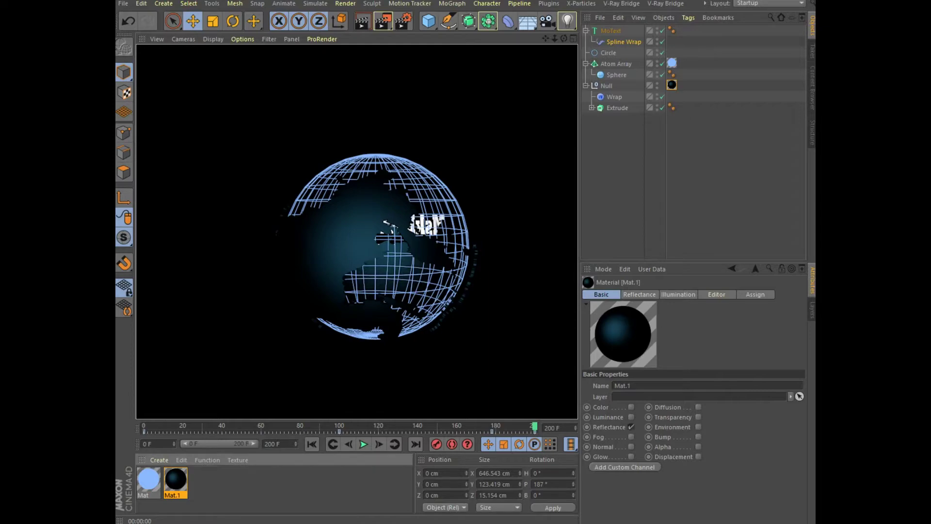
double_click(202, 480)
double_click(202, 480)
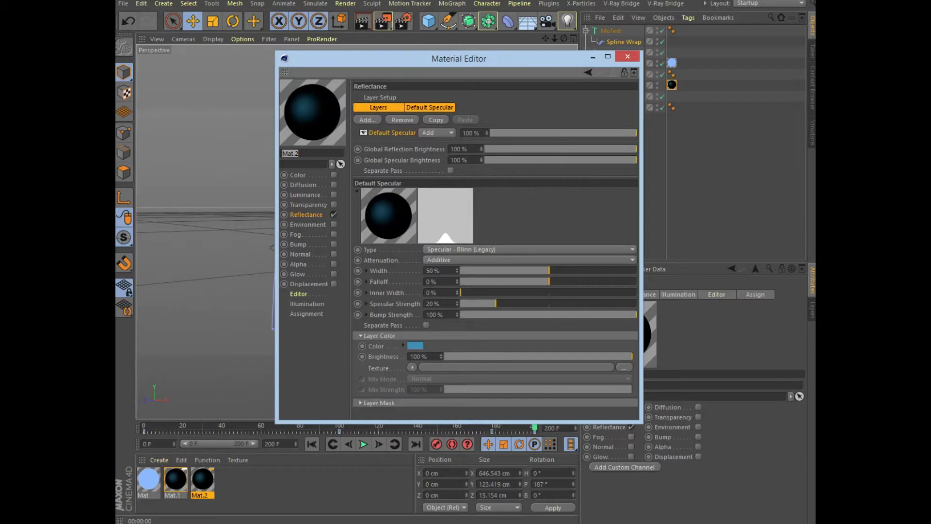
Make Mat.2's highlight pale blue (hue 213) with softer falloff, Reflectance off, Color on.
click(415, 345)
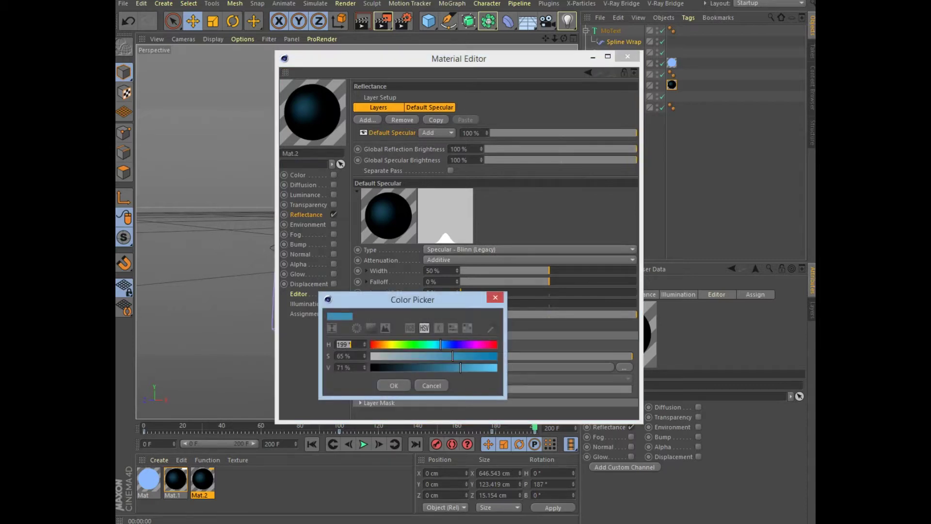
text(213)
key(Return)
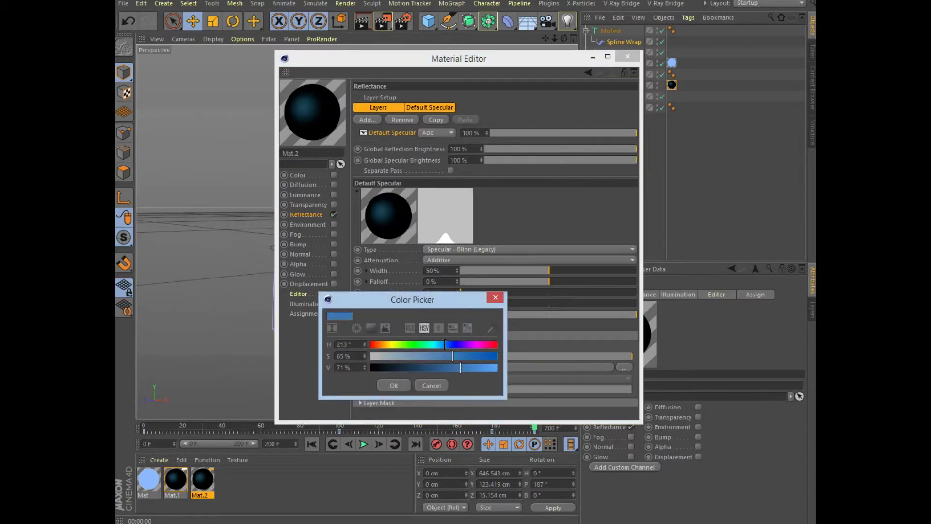
mouse_move(451, 356)
mouse_down()
mouse_move(423, 356)
mouse_move(493, 367)
mouse_up()
click(394, 385)
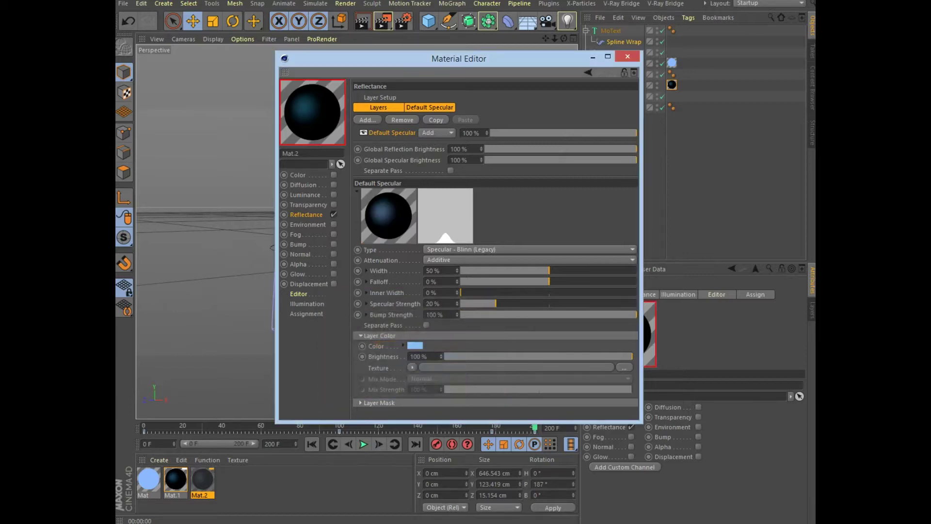
mouse_move(549, 281)
mouse_down()
mouse_move(590, 281)
mouse_move(563, 270)
mouse_up()
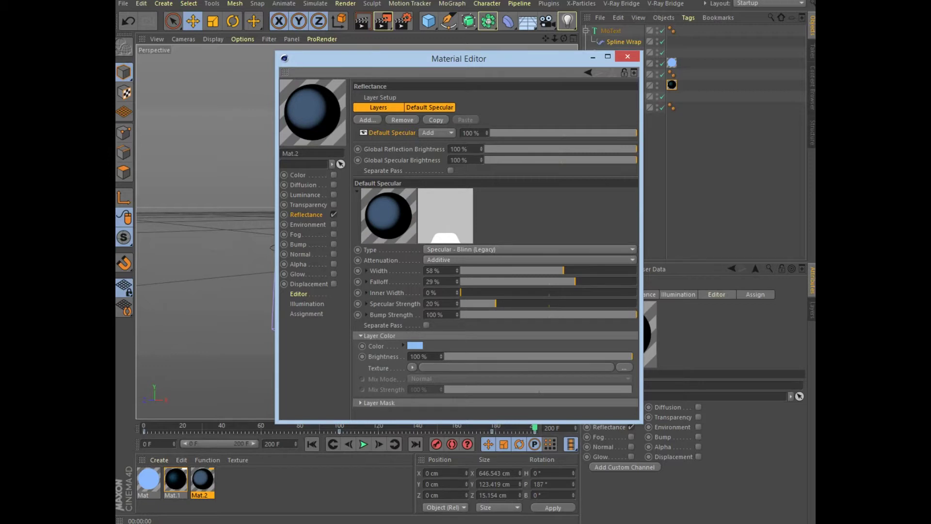
click(333, 214)
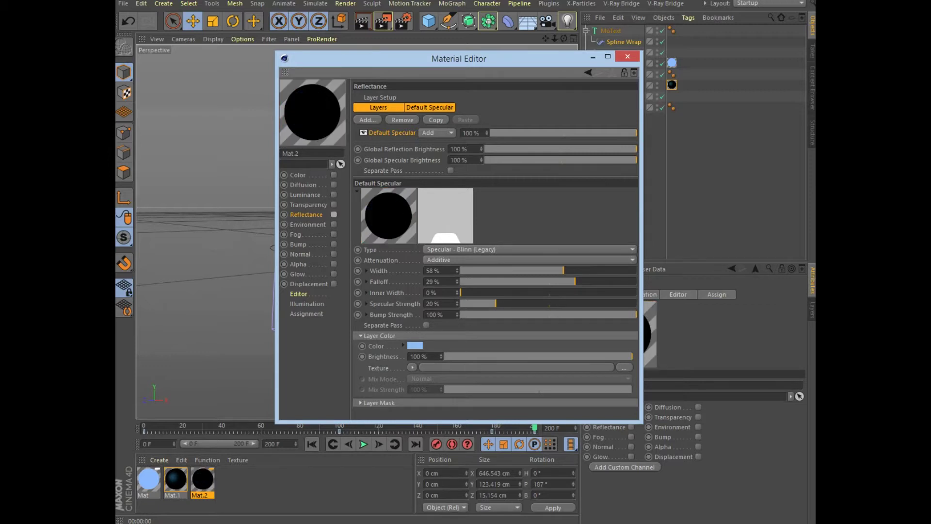
click(334, 174)
Load a 2D - V Sky 3 gradient into Mat.2's colour and re-enable reflectance.
click(411, 174)
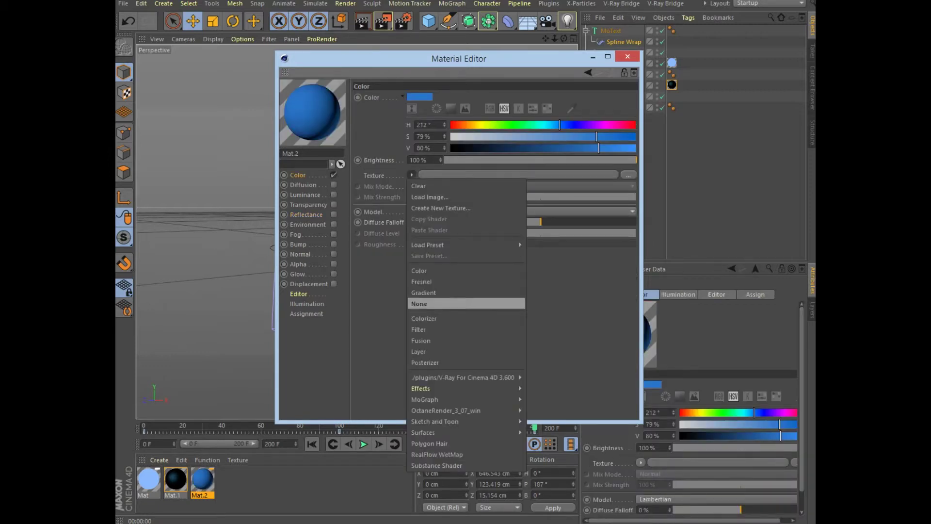
click(424, 293)
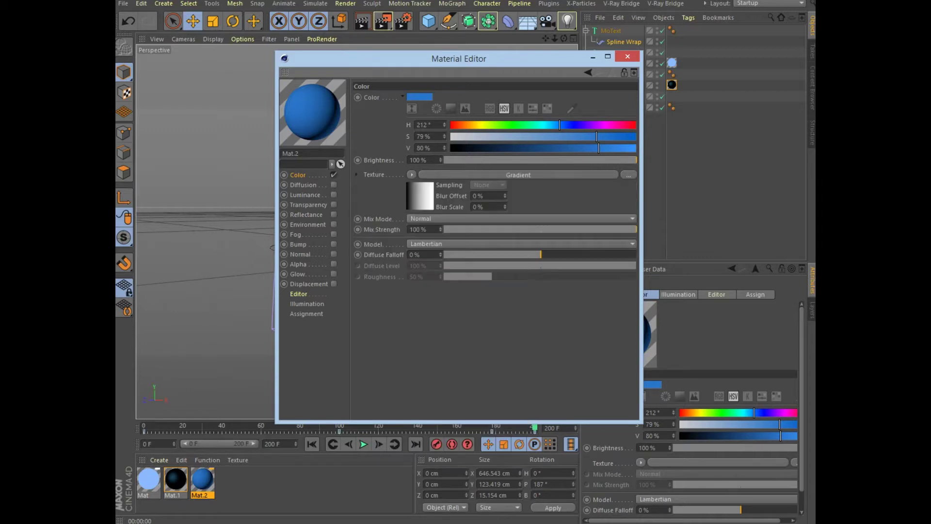
click(518, 175)
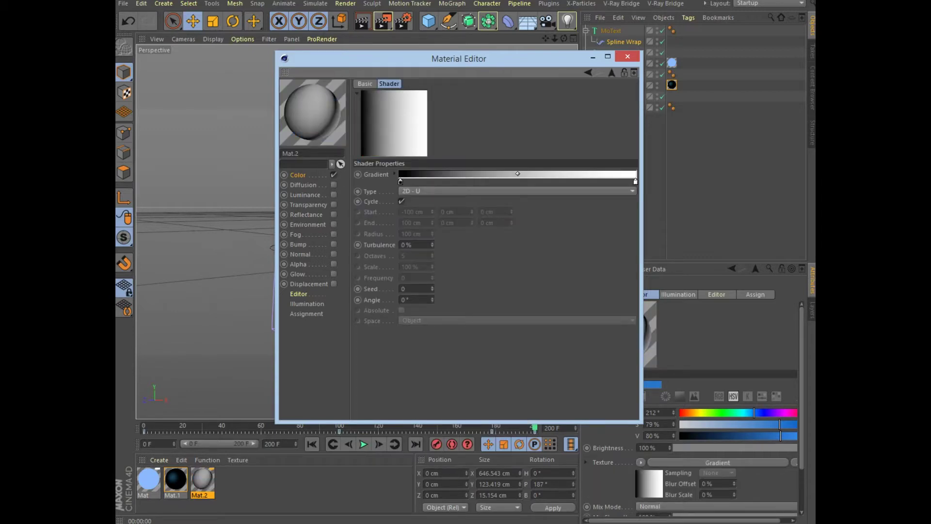
click(485, 190)
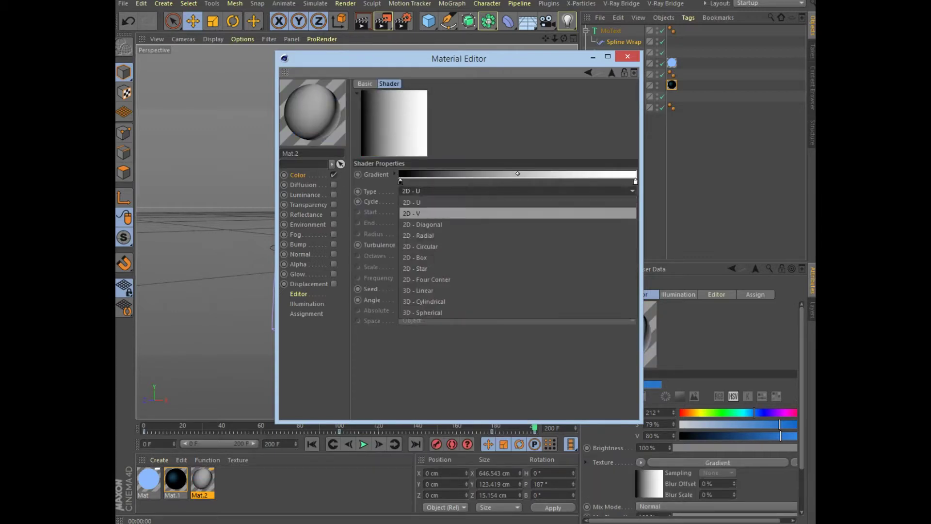
click(422, 201)
click(395, 173)
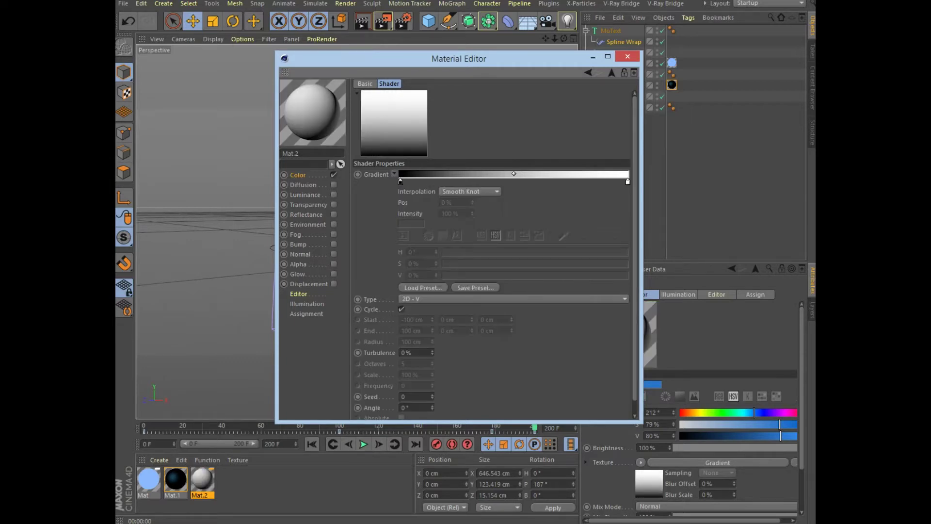
click(422, 288)
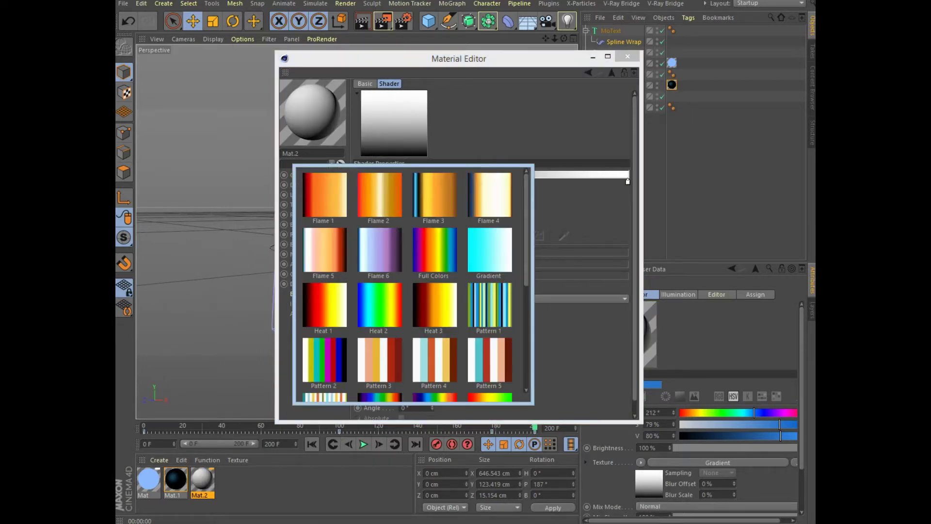
scroll(412, 284, down, 1)
scroll(412, 283, down, 5)
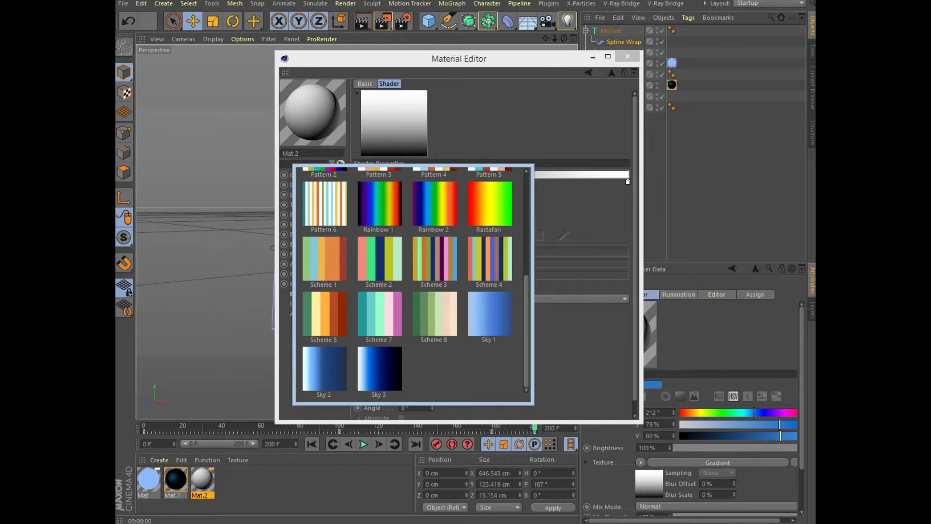
click(380, 369)
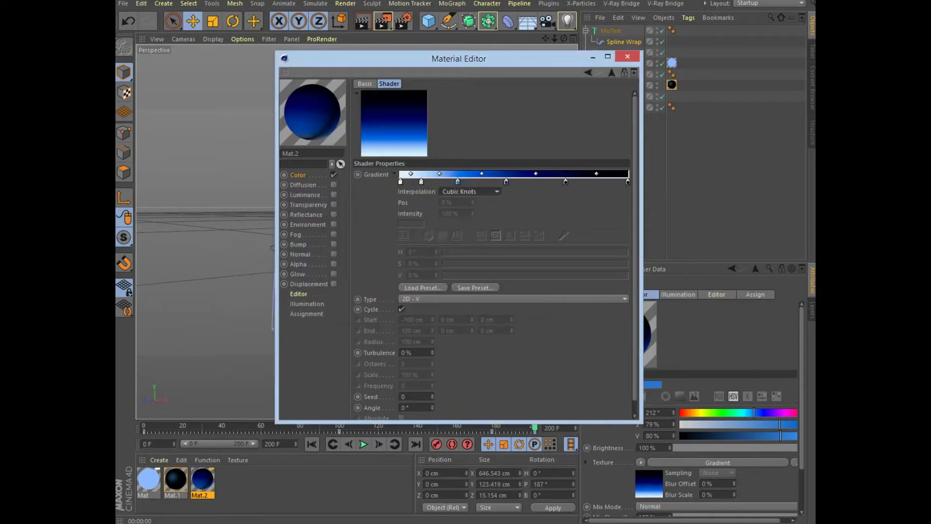
click(334, 215)
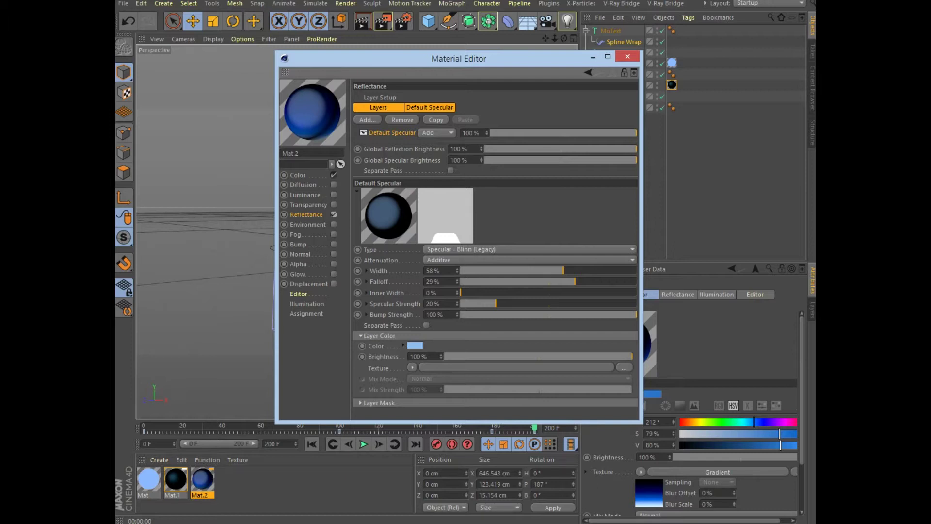
Set Mat.2's specular falloff to -51% and inner width to 21%.
drag(574, 281, 499, 281)
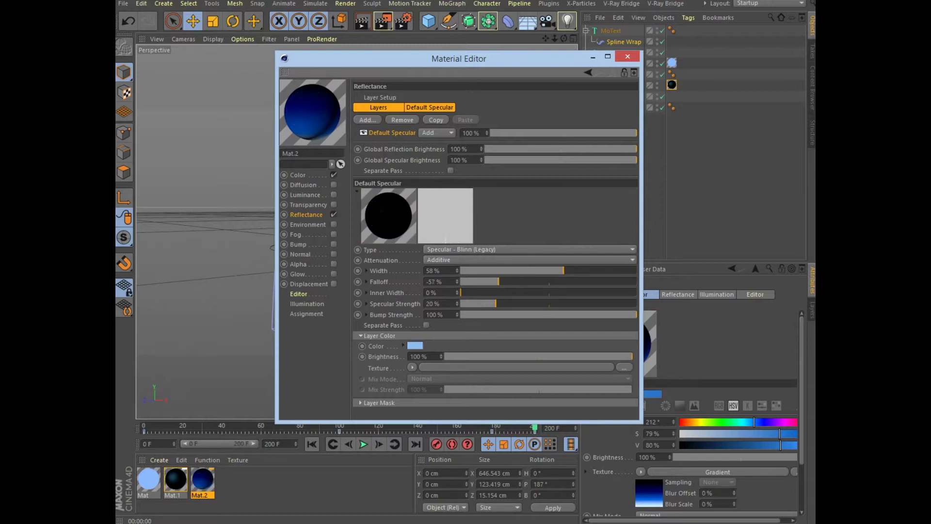
drag(500, 281, 498, 293)
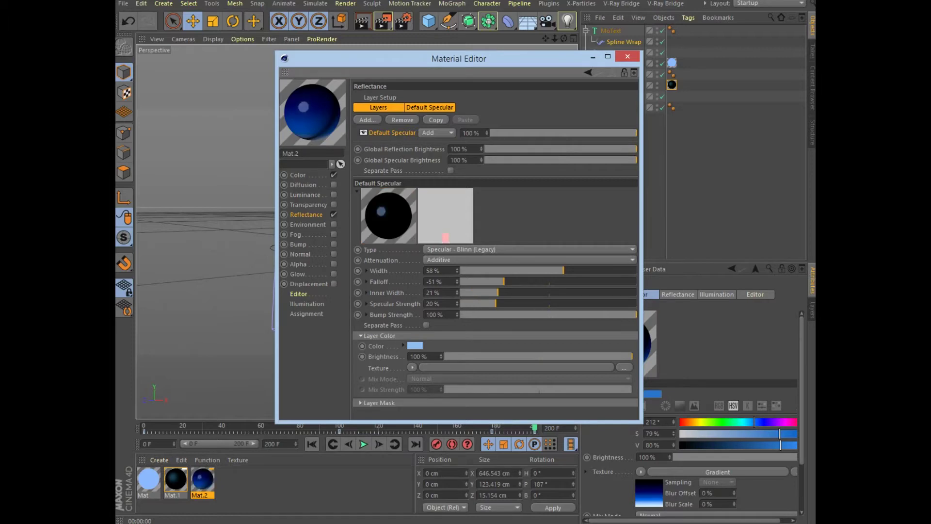
click(627, 56)
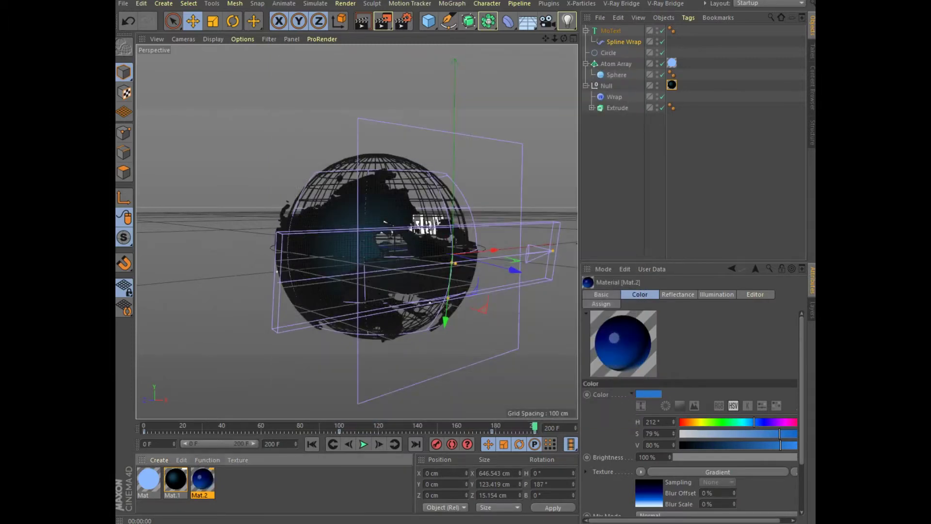
Apply Mat.2 to the MoText title, play to frame 99, and render the view.
drag(202, 479, 612, 31)
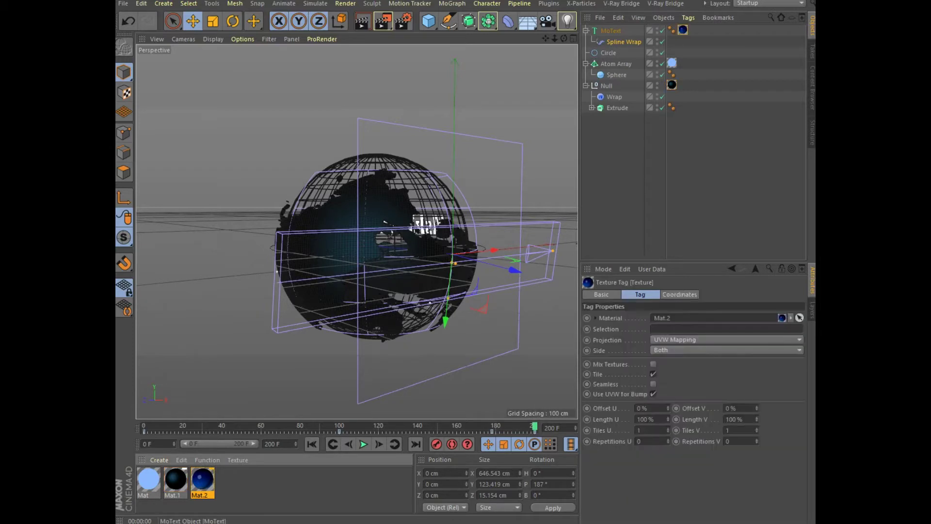
click(363, 444)
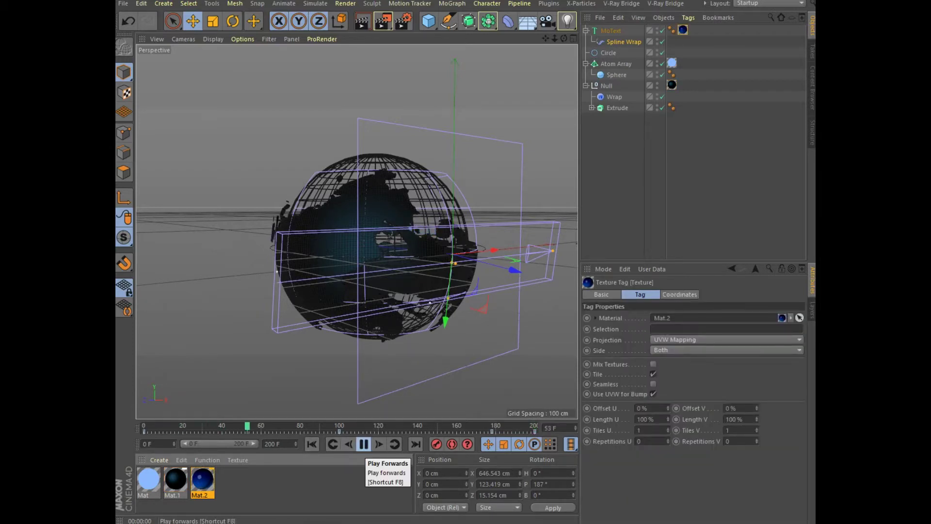
click(363, 444)
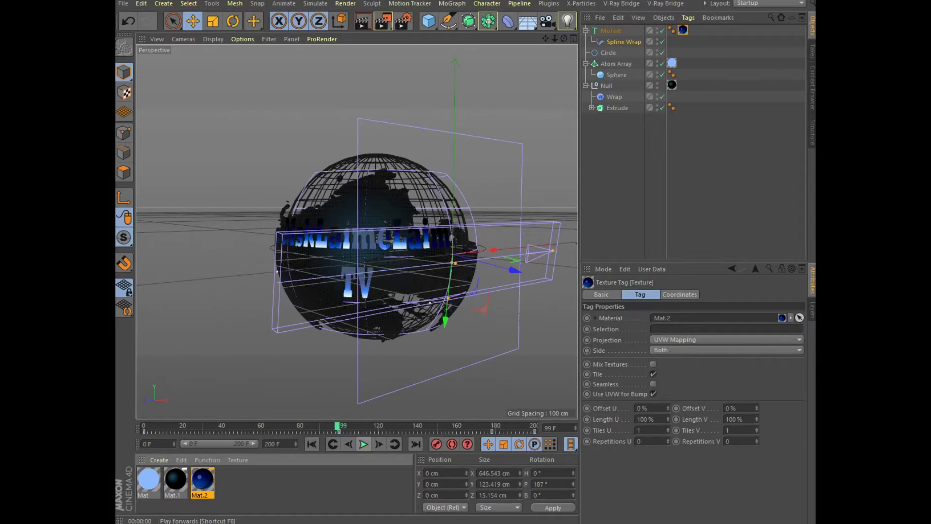
click(362, 21)
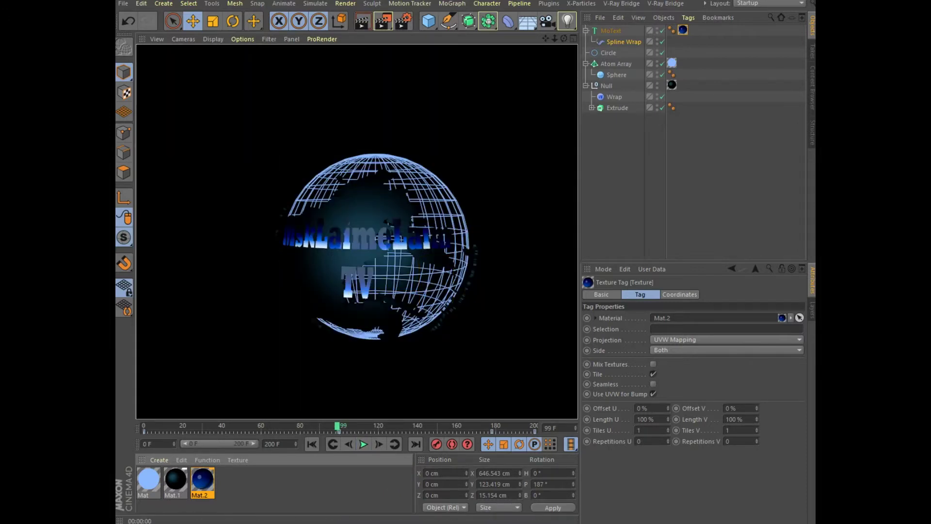
double_click(202, 480)
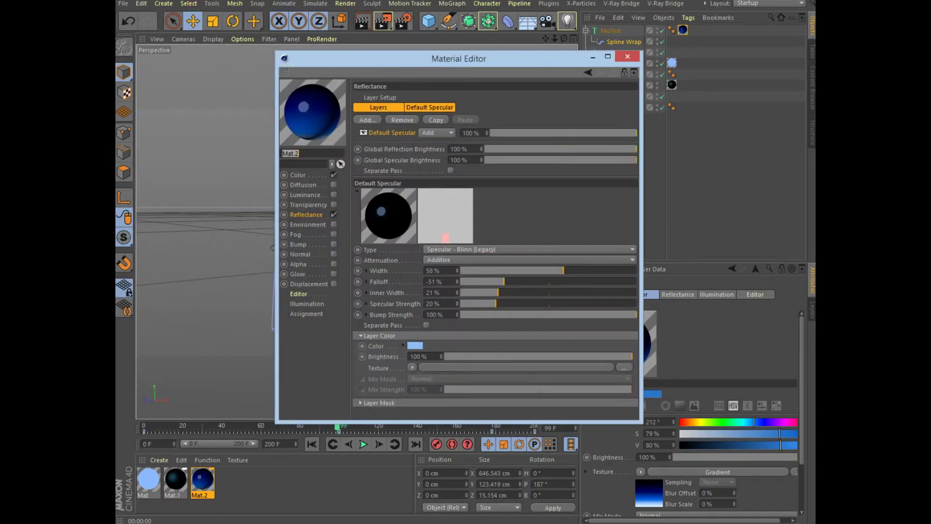
Tint the left knot of Mat.2's gradient pale pink at hue 358°.
click(298, 175)
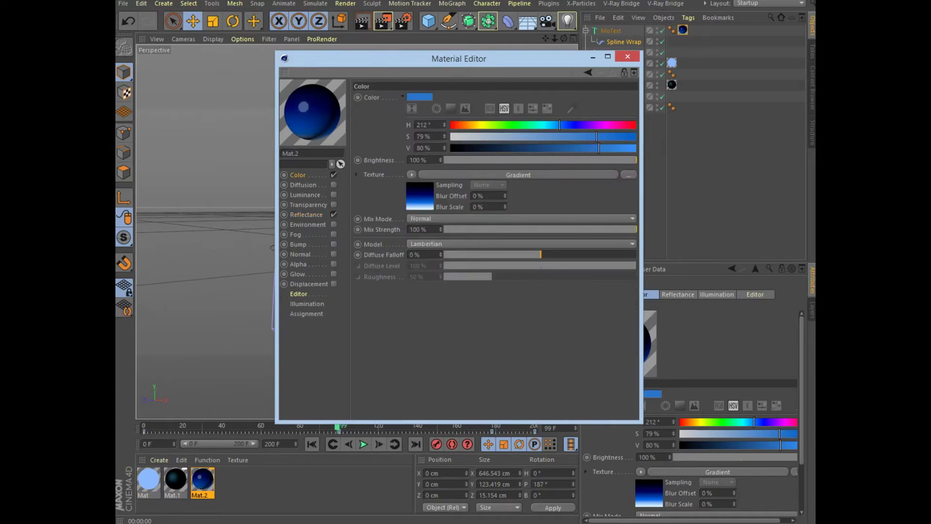
click(518, 175)
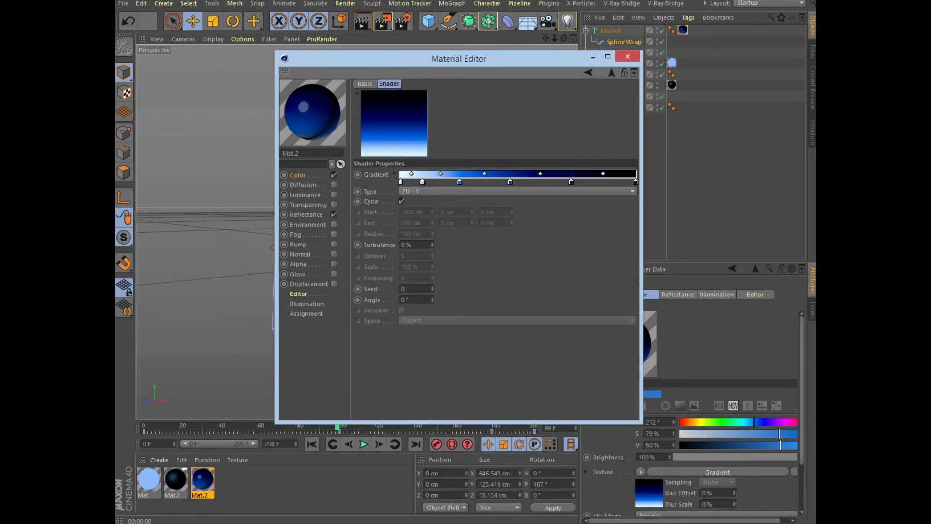
click(394, 173)
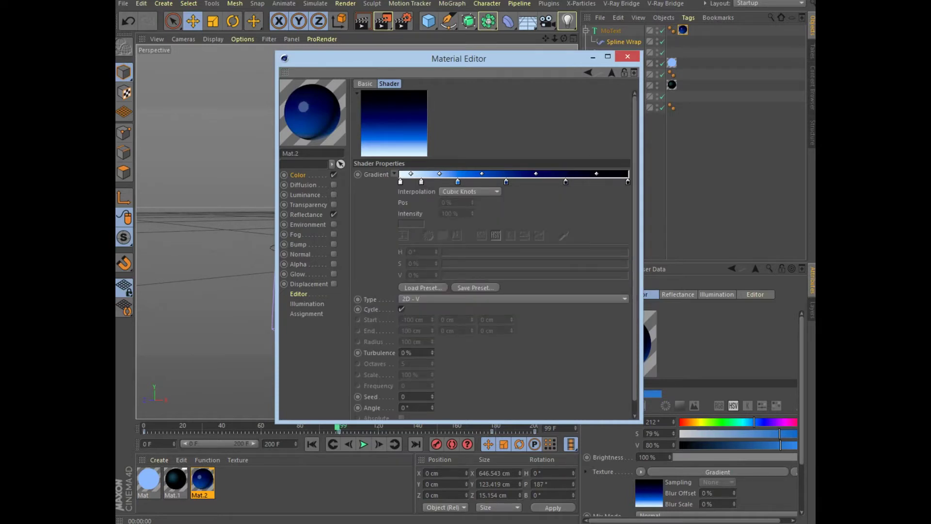
double_click(400, 182)
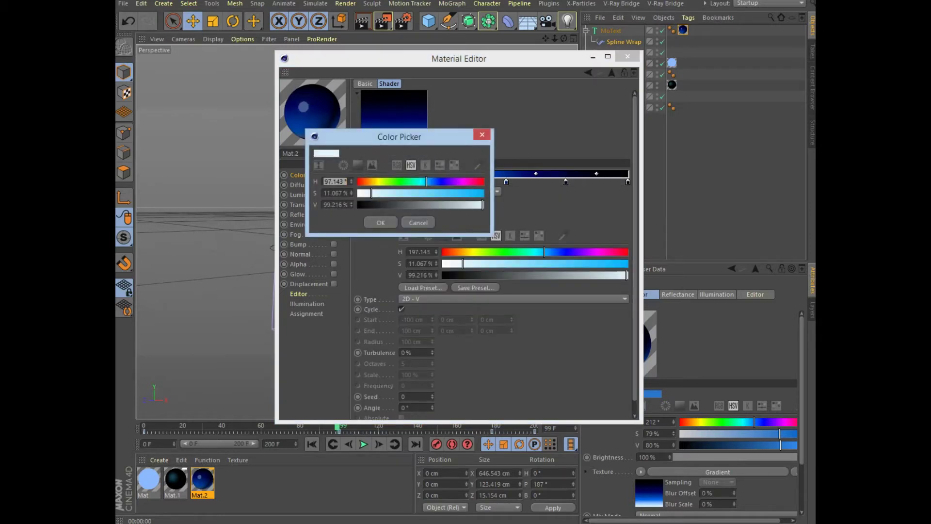
text(358)
key(Return)
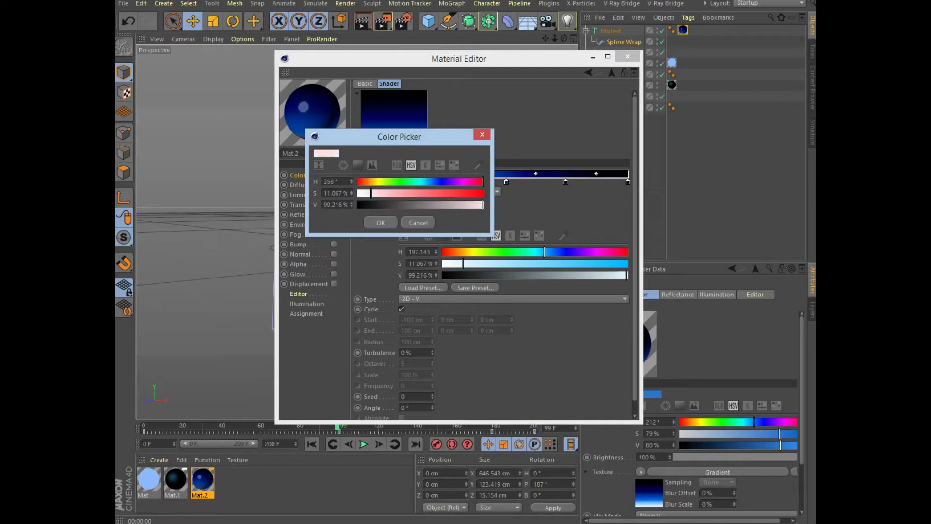
key(Return)
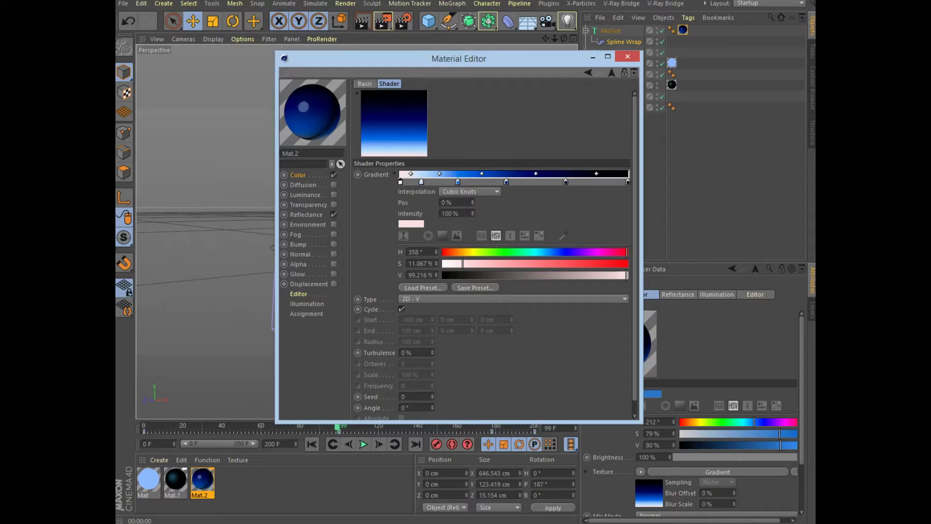
click(627, 56)
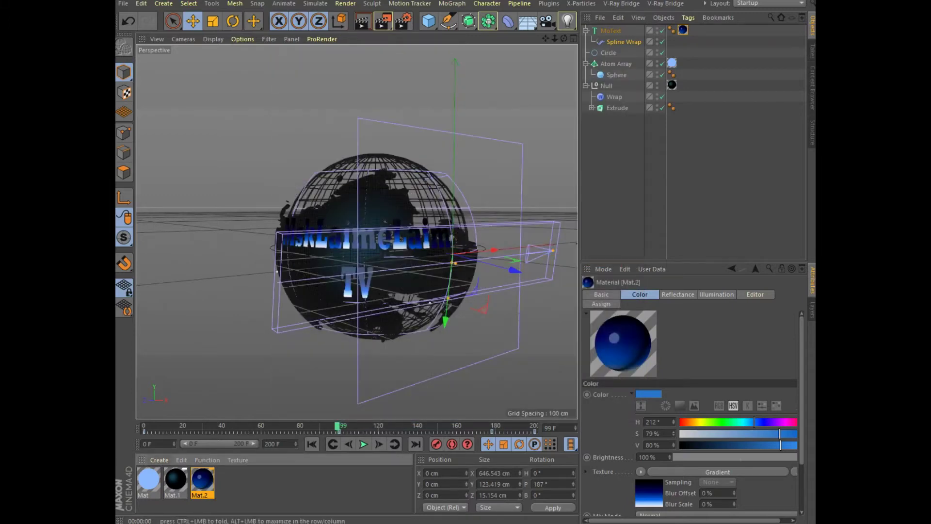
click(159, 460)
Create Mat.3 with a gradient colour whose left knot is red (H357 S100 V99).
click(167, 343)
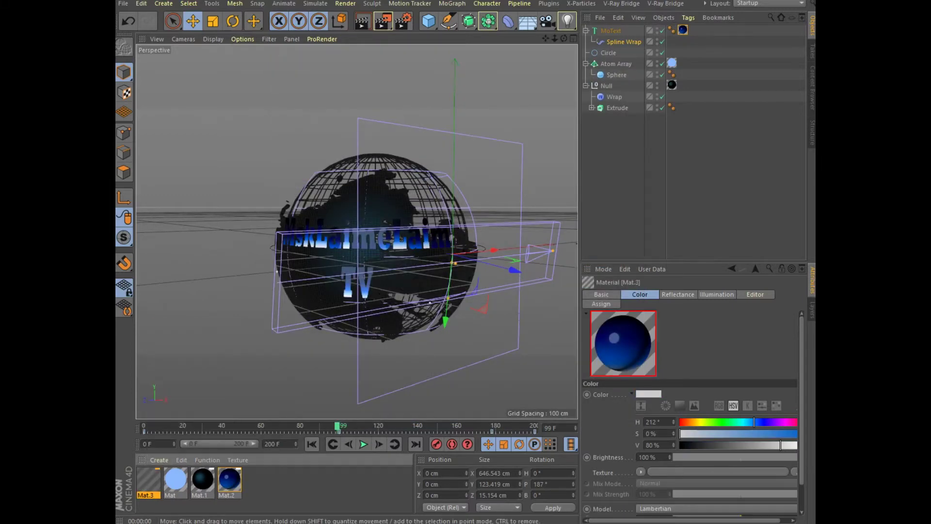
double_click(148, 479)
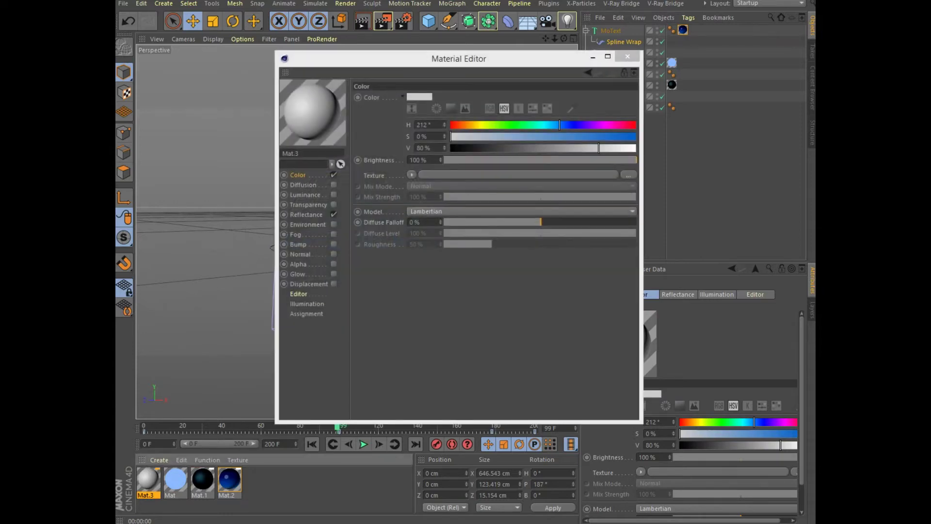
click(411, 174)
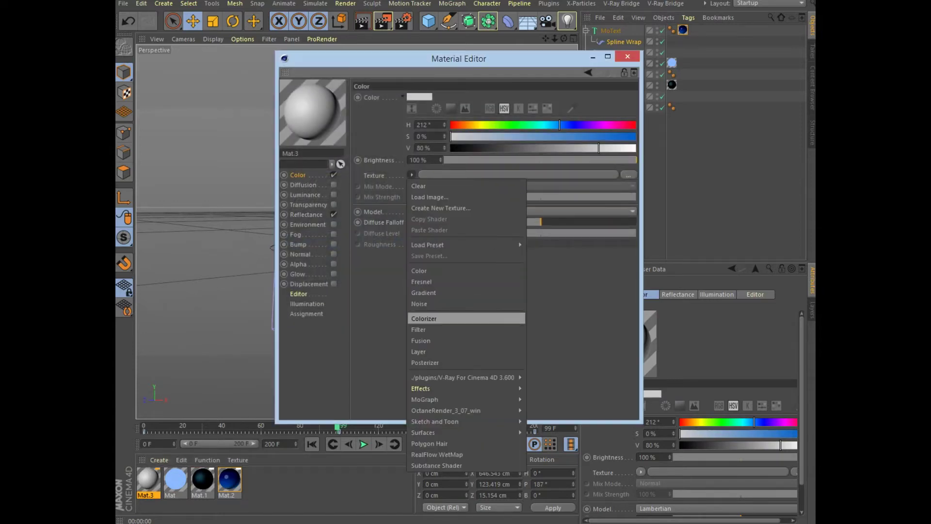
click(424, 292)
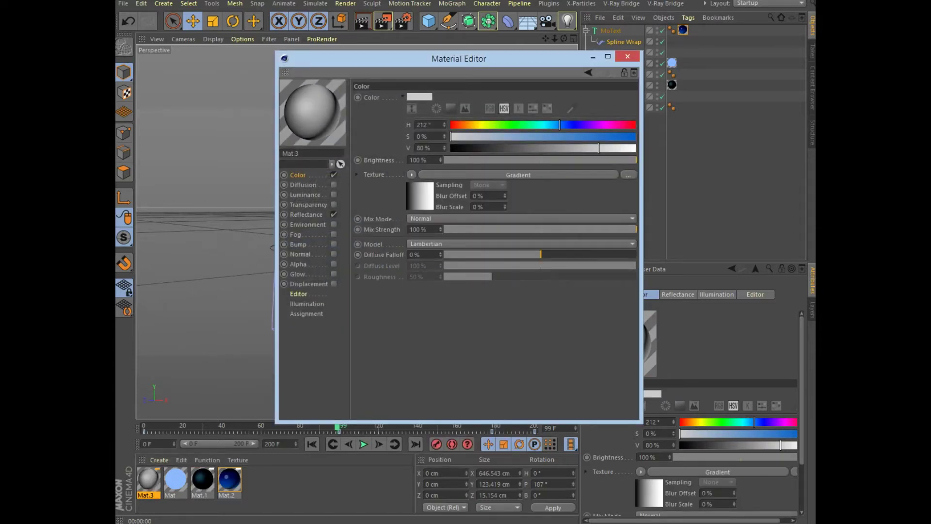
click(519, 175)
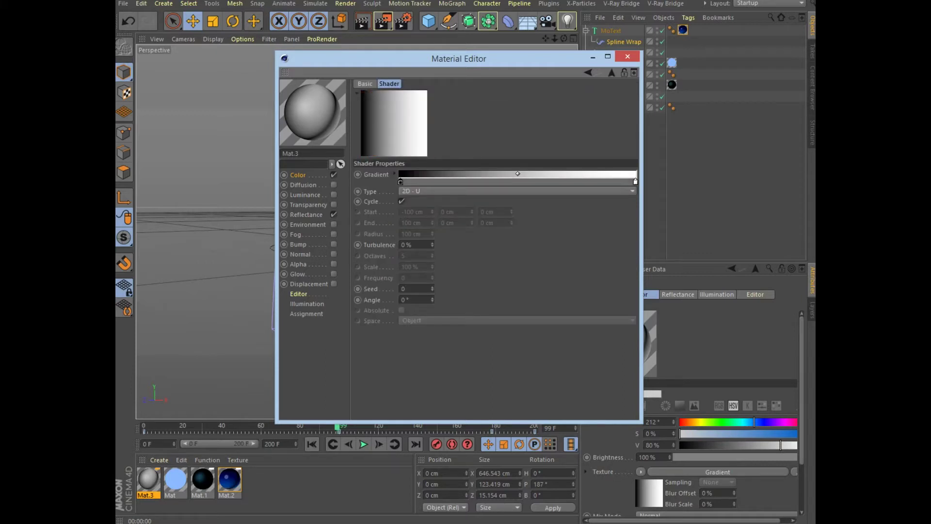
double_click(401, 182)
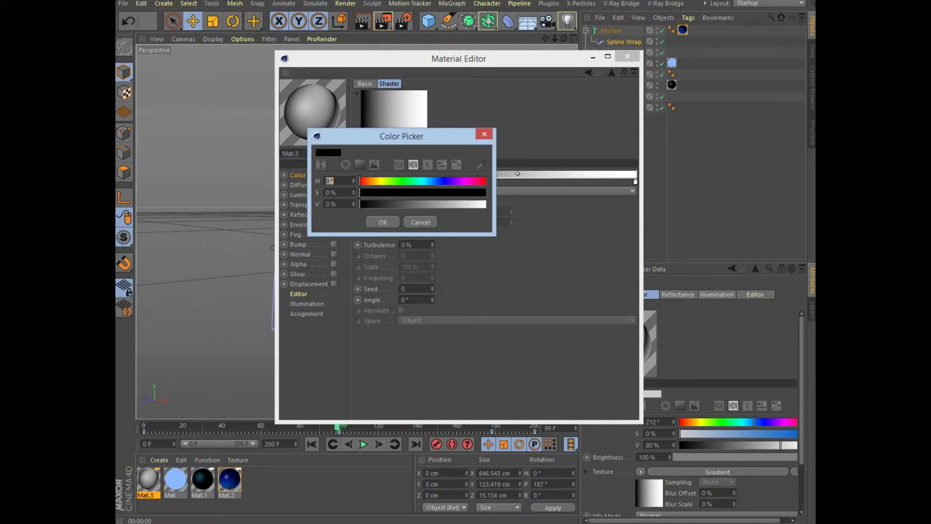
text(357)
key(Return)
text(100)
key(Return)
text(99)
key(Return)
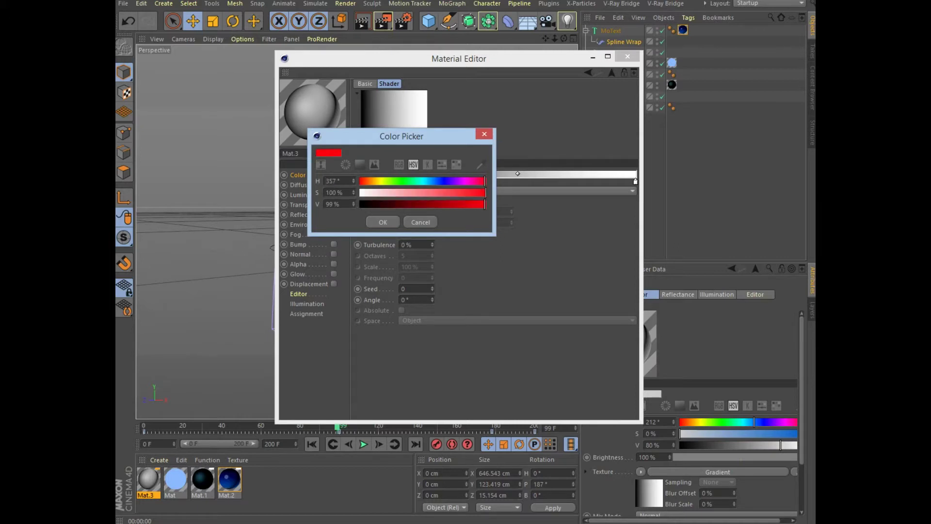
click(382, 222)
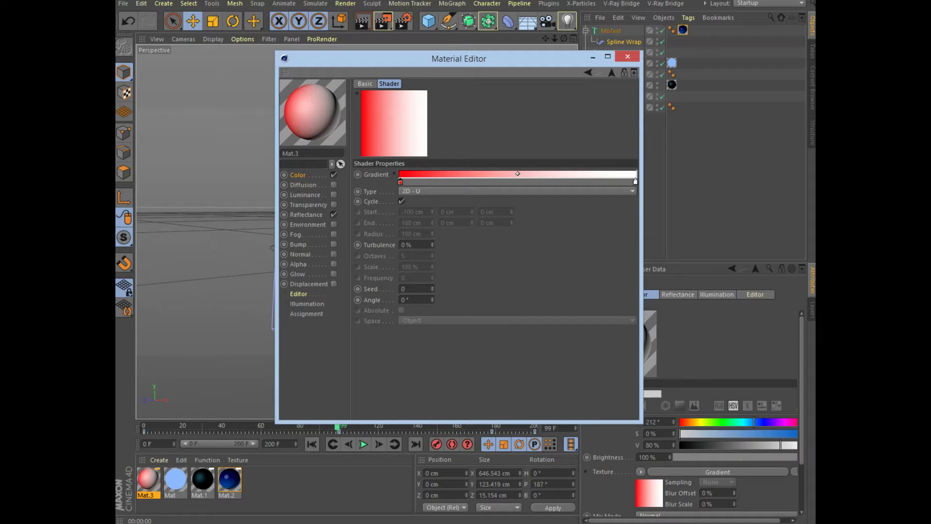
Add a blue middle knot (H227 S98) to Mat.3's gradient.
click(517, 181)
double_click(518, 180)
text(227)
key(Return)
text(98)
key(Return)
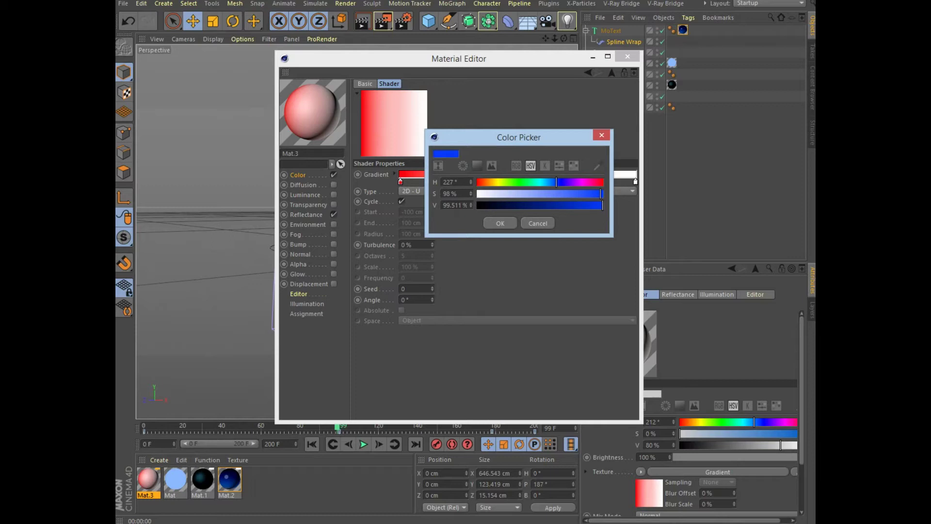
click(500, 223)
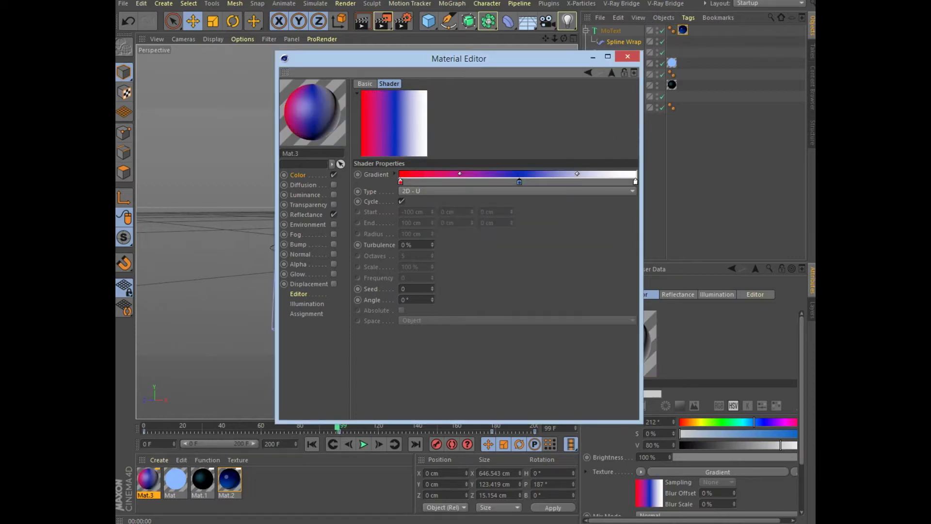
key(alt+F4)
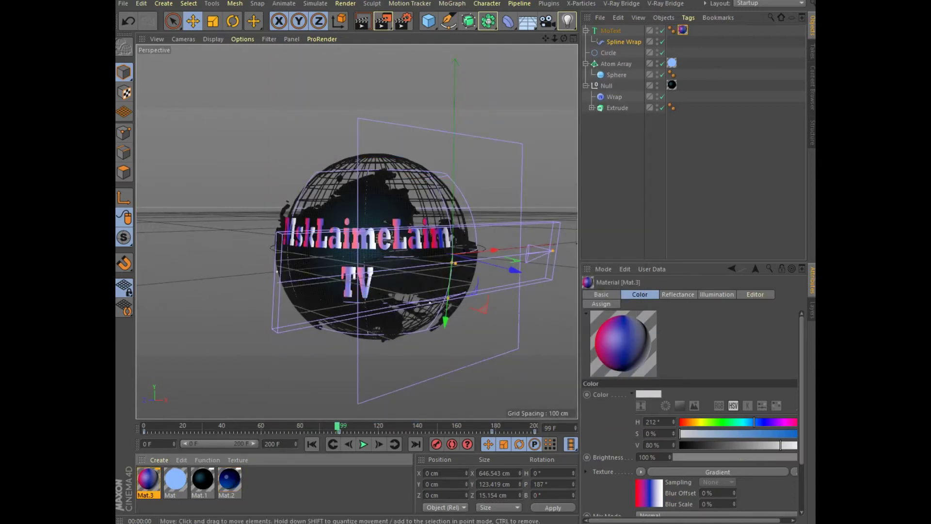
Add a Floor and lower it beneath the globe.
click(362, 21)
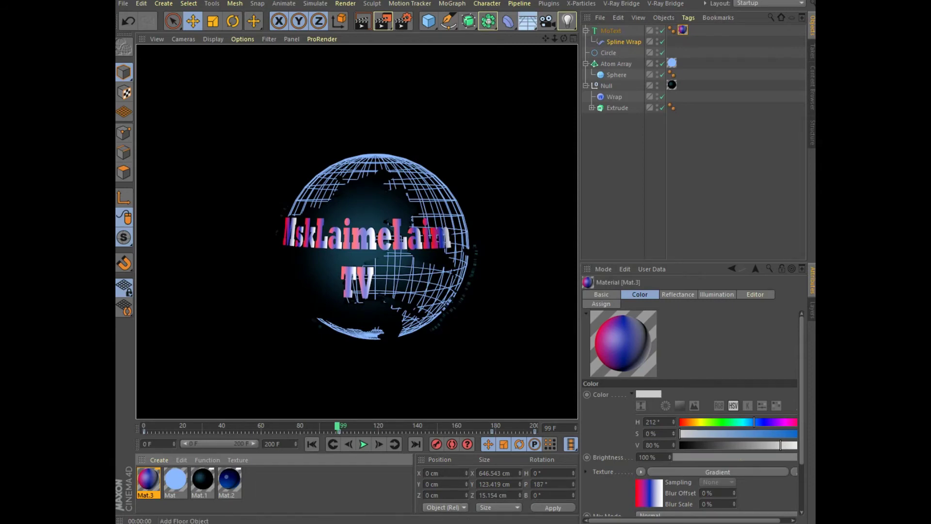
click(527, 21)
drag(454, 183, 452, 358)
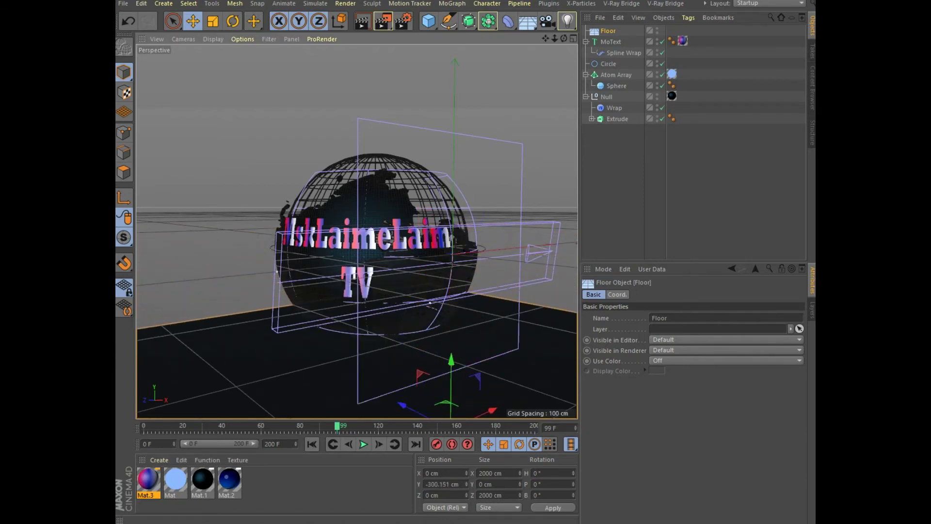
Create a GGX reflective material Mat.4, apply it to the Floor, and render.
click(159, 460)
click(194, 343)
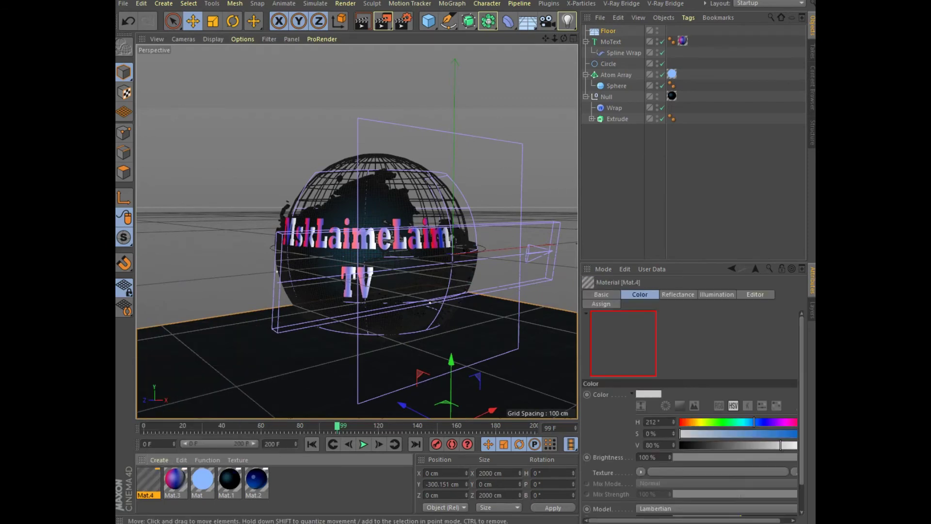
double_click(148, 477)
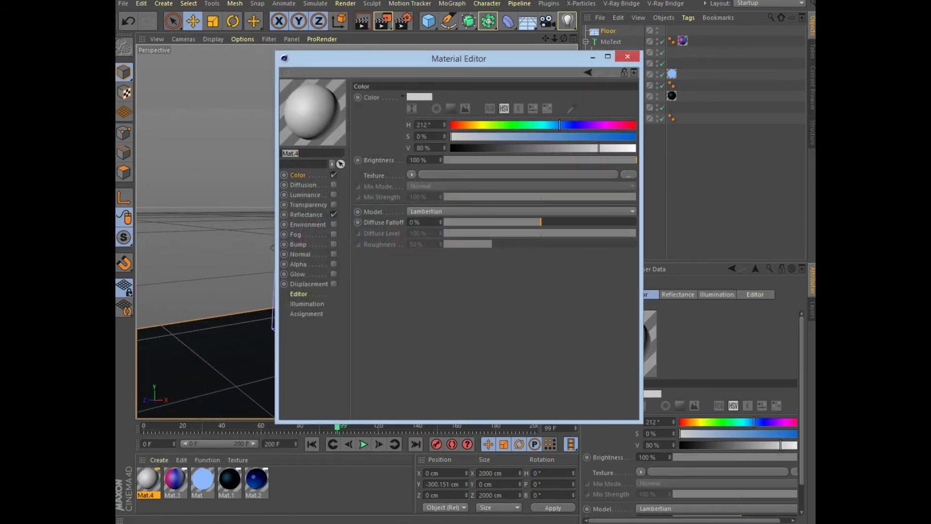
click(306, 215)
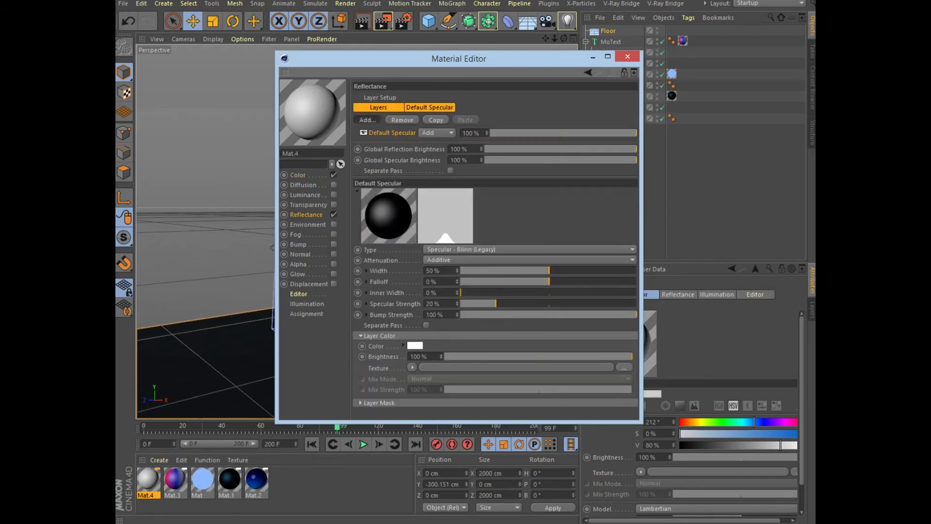
click(367, 120)
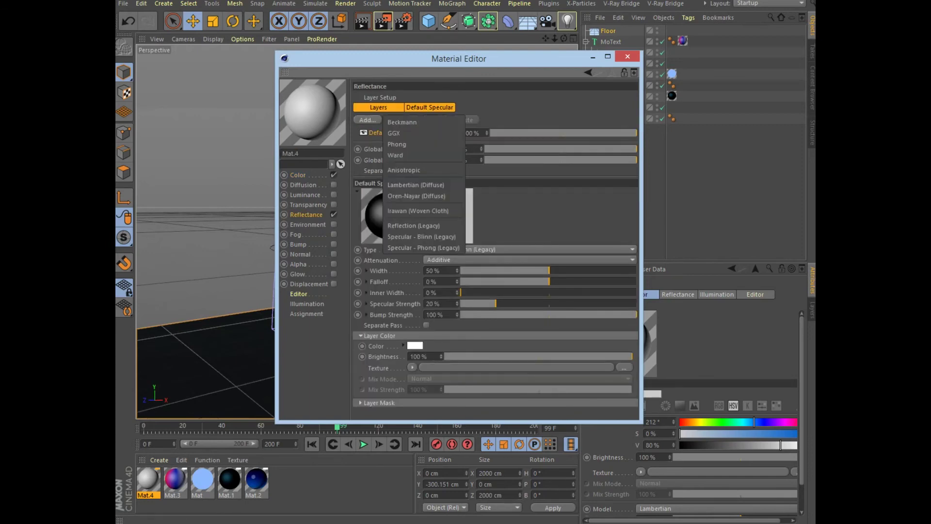
click(402, 132)
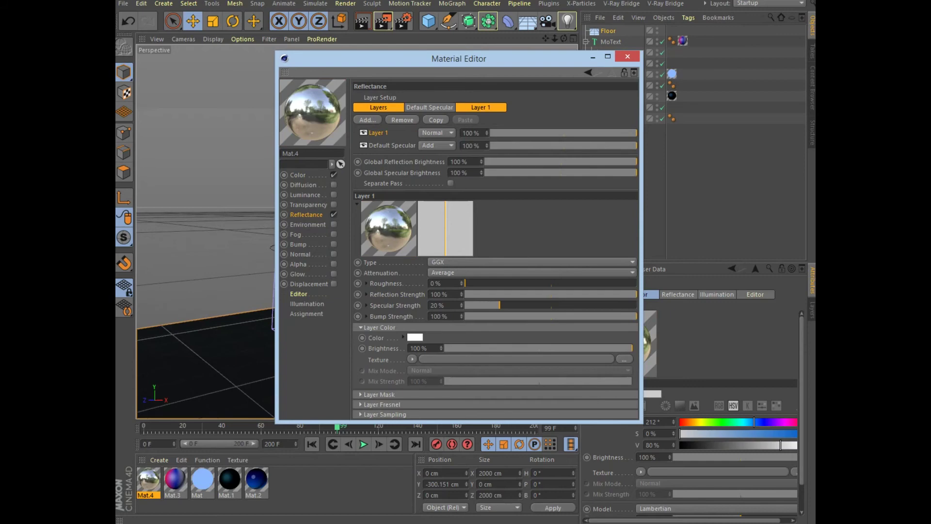
click(627, 56)
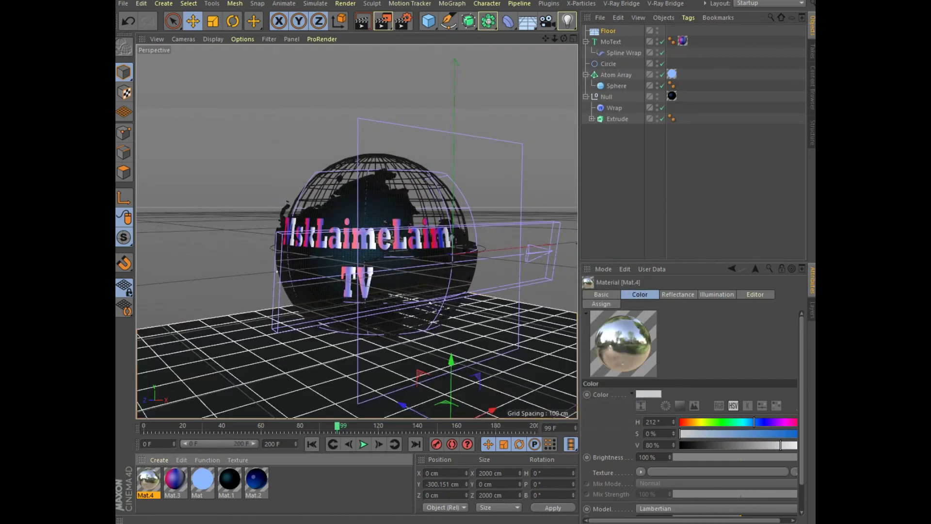
drag(148, 480, 339, 369)
key(ctrl+r)
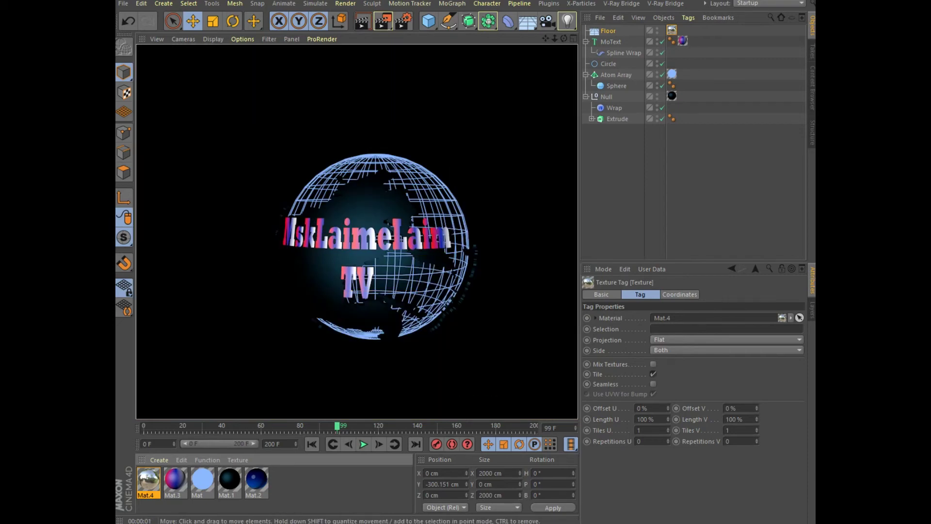
click(567, 21)
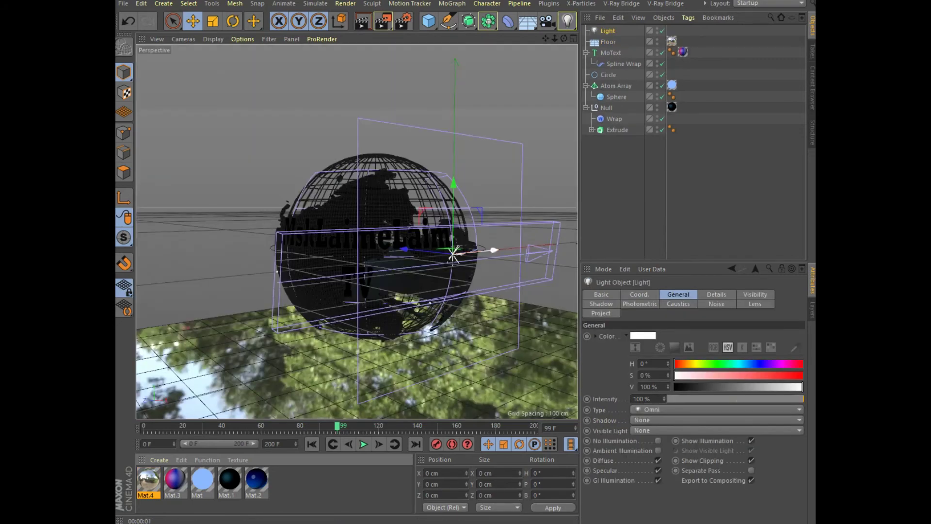
Raise the light above the globe and shift it left, test-render, then add a Sky.
drag(454, 184, 455, 56)
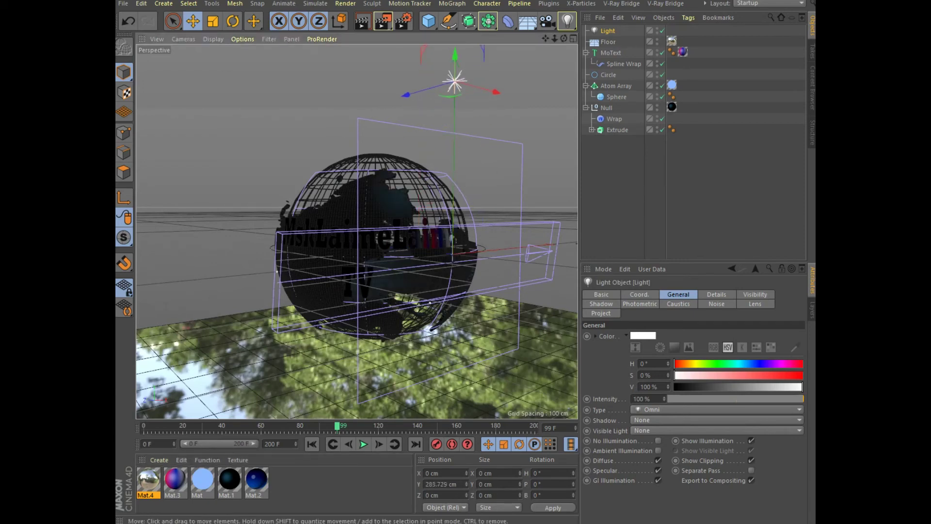
click(362, 20)
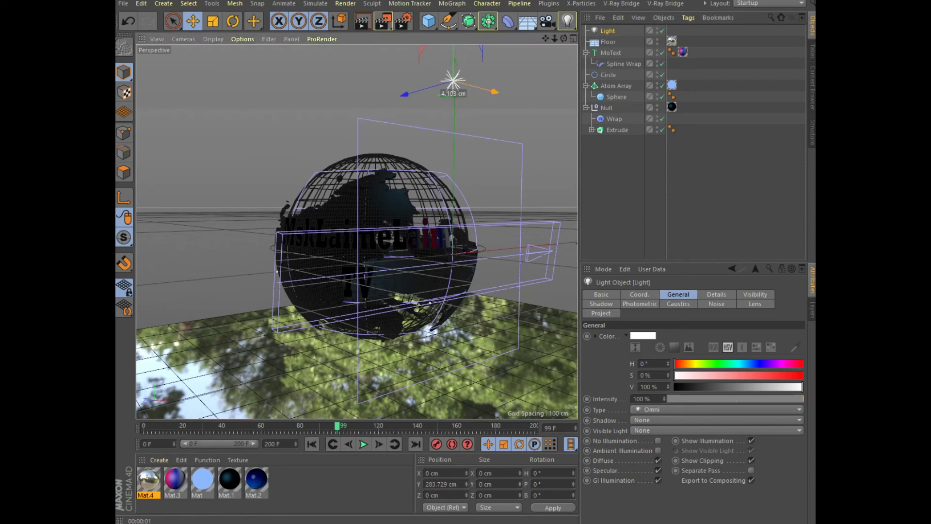
drag(494, 91, 369, 58)
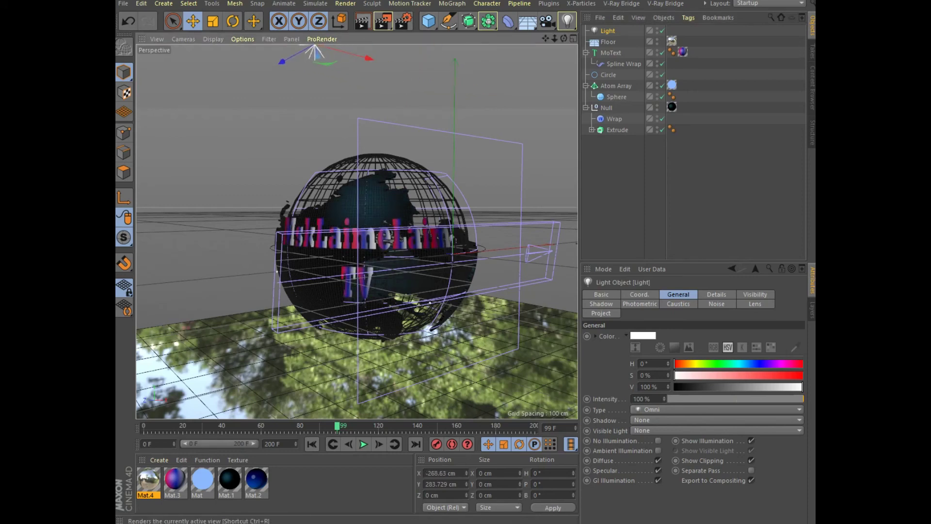
click(362, 21)
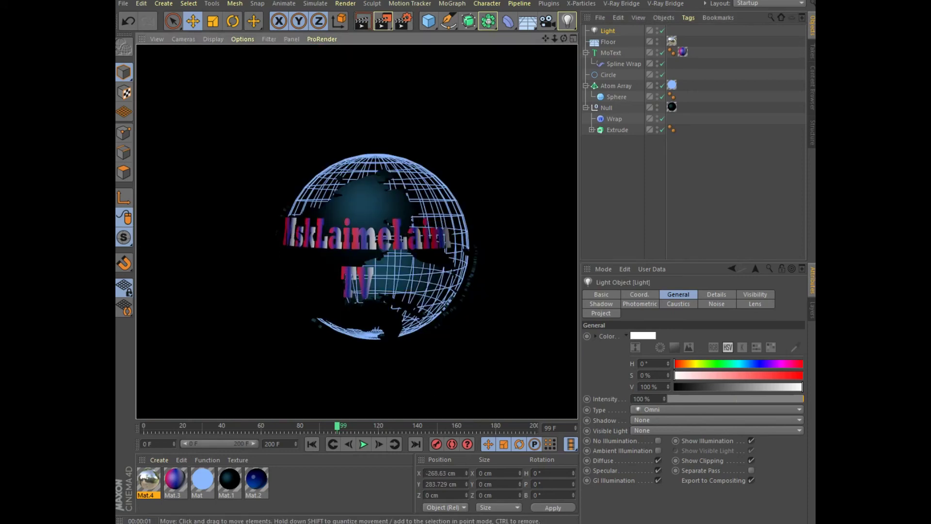
click(528, 21)
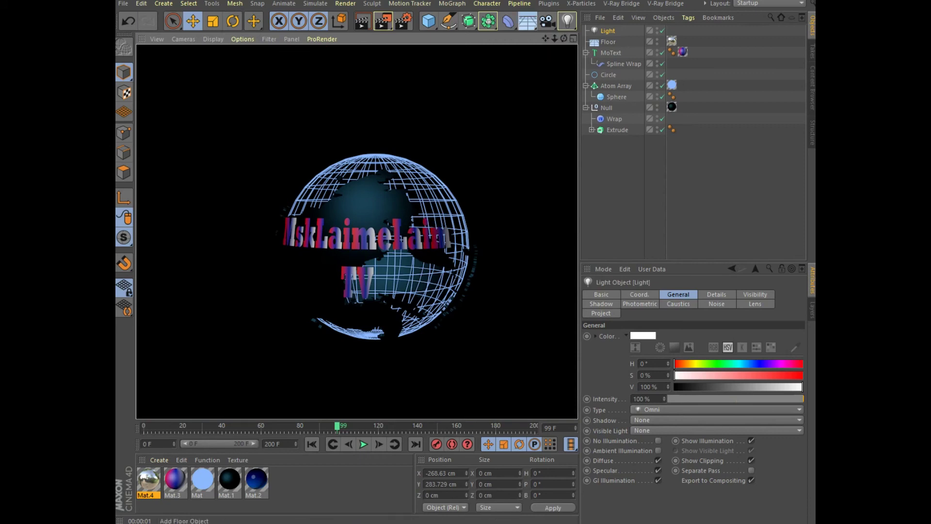
click(566, 57)
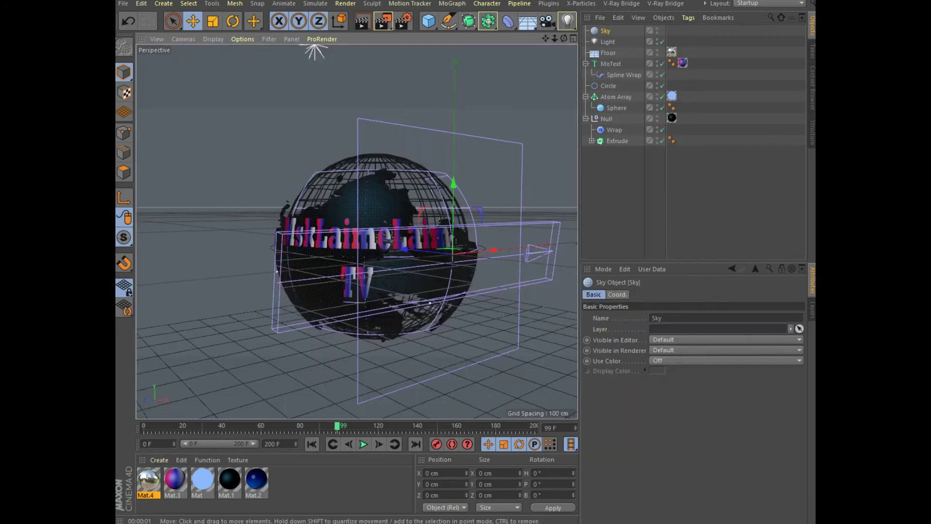
Render the view with the sky, then play the animation and stop at frame 91.
click(361, 21)
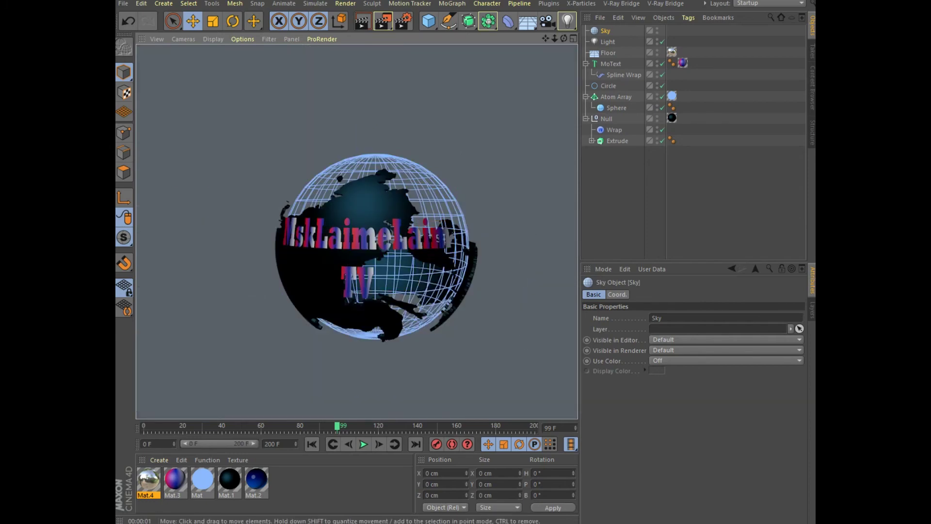
click(363, 445)
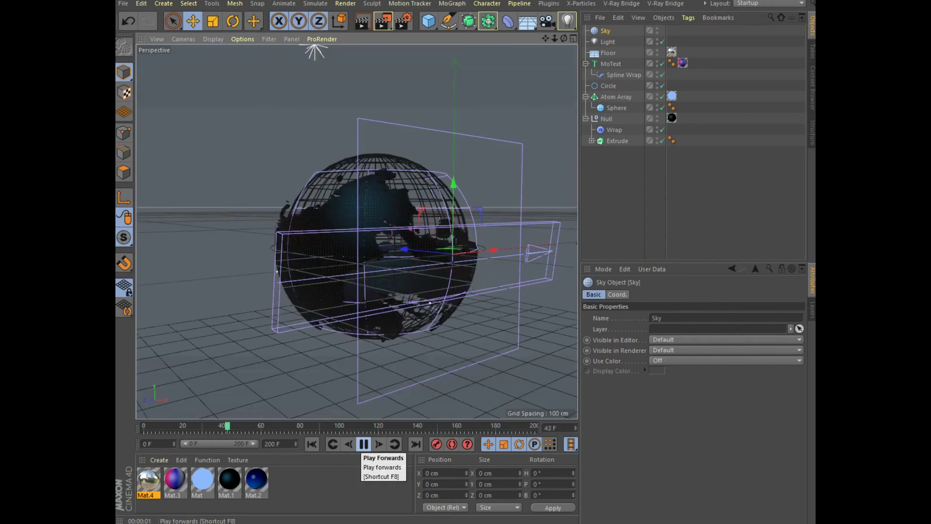
click(364, 445)
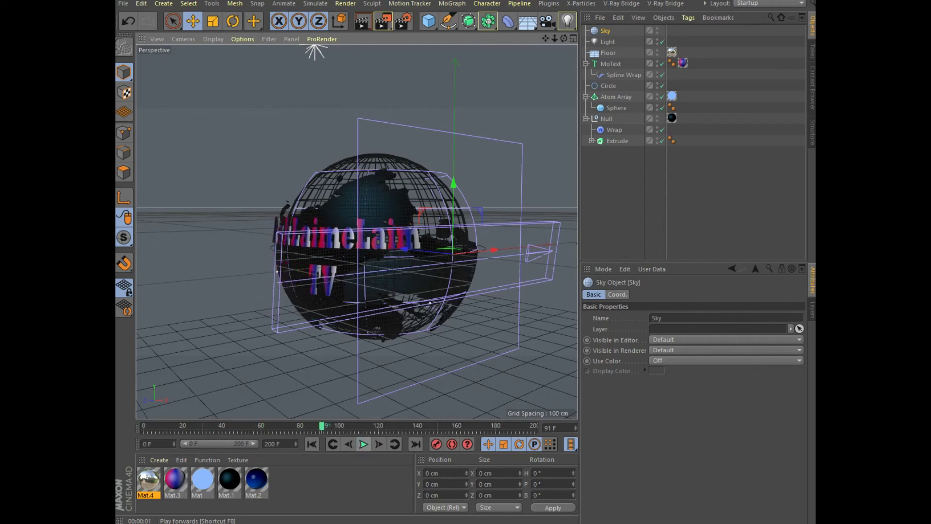